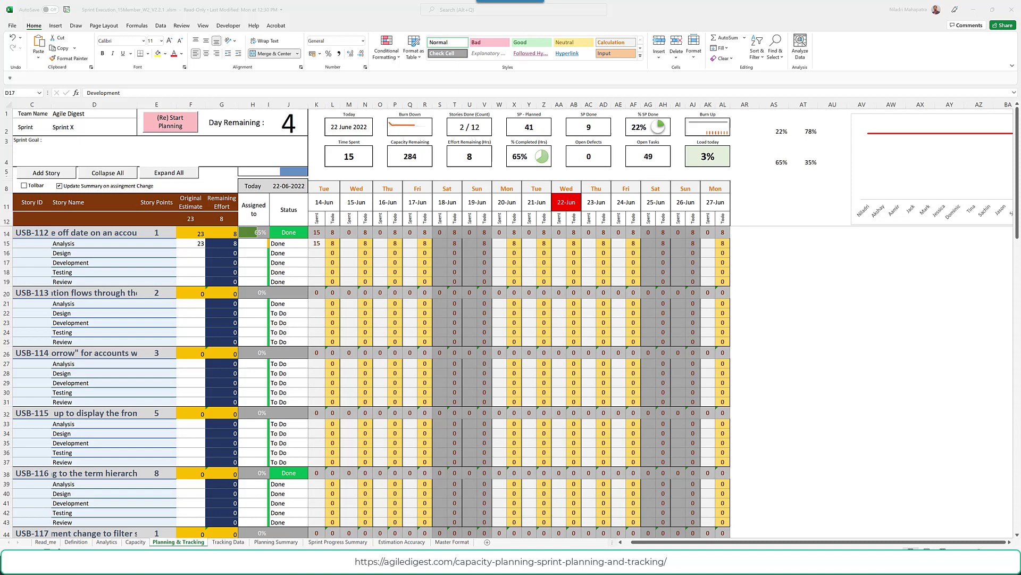
On the Definition sheet, set the current sprint's start date to 21-Jun-22.
click(76, 542)
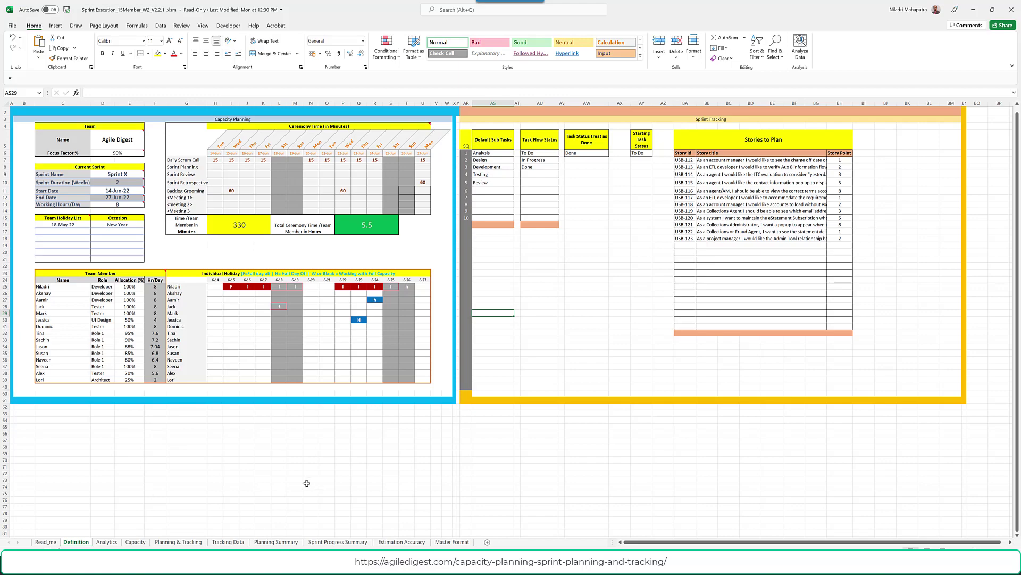
scroll(307, 482, up, 4)
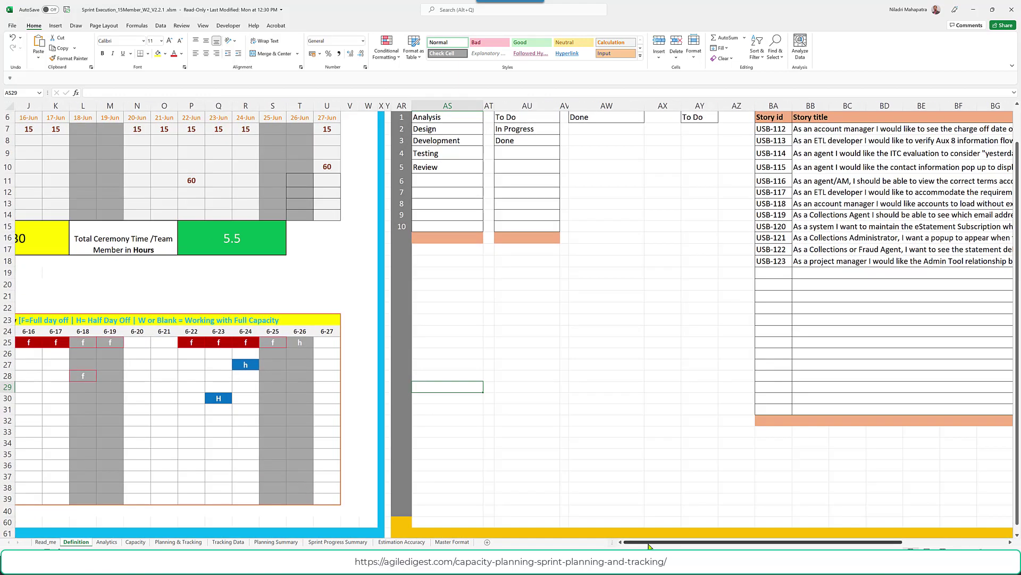
click(649, 542)
scroll(176, 176, up, 2)
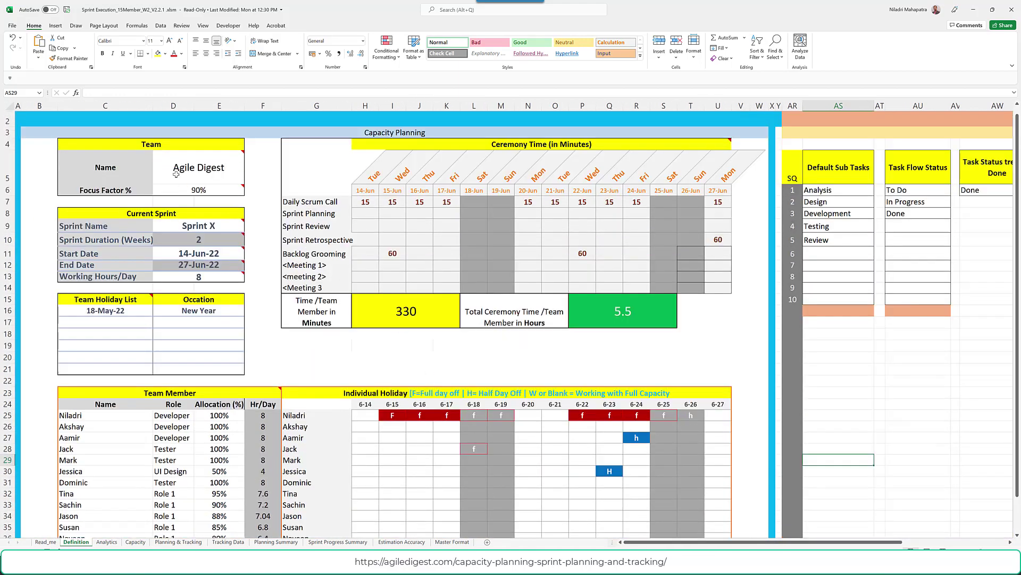
click(217, 226)
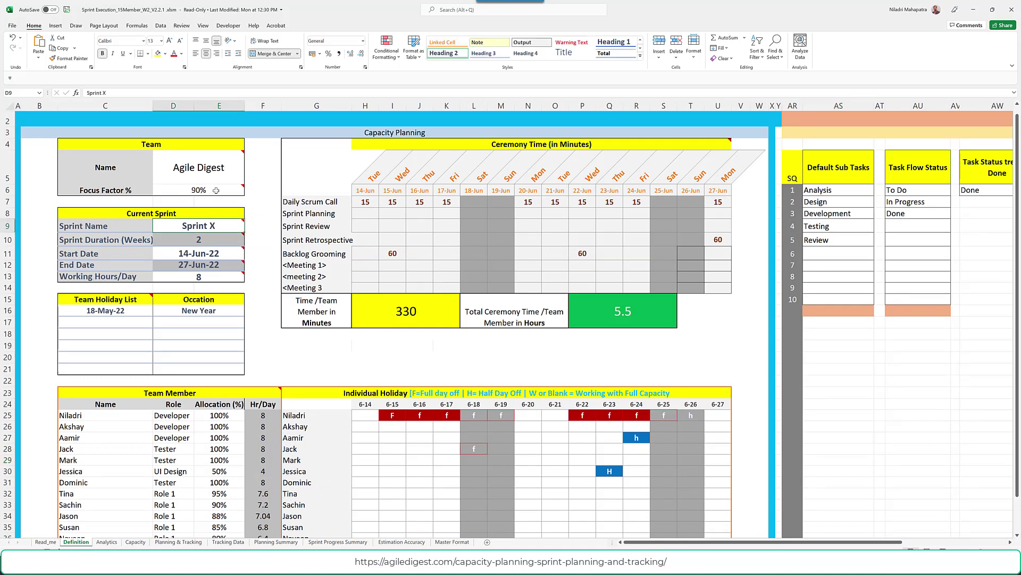
click(224, 255)
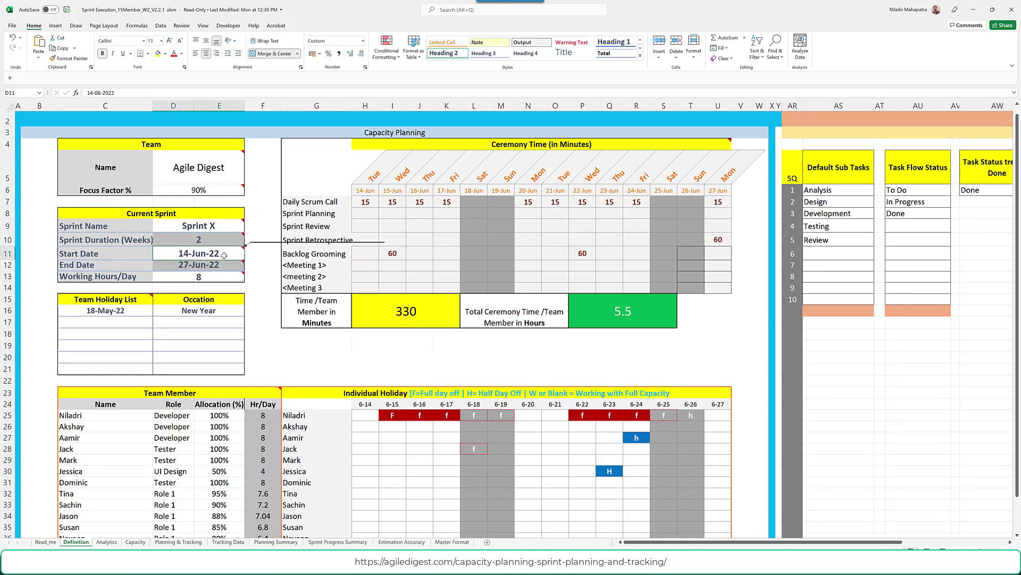
double_click(224, 256)
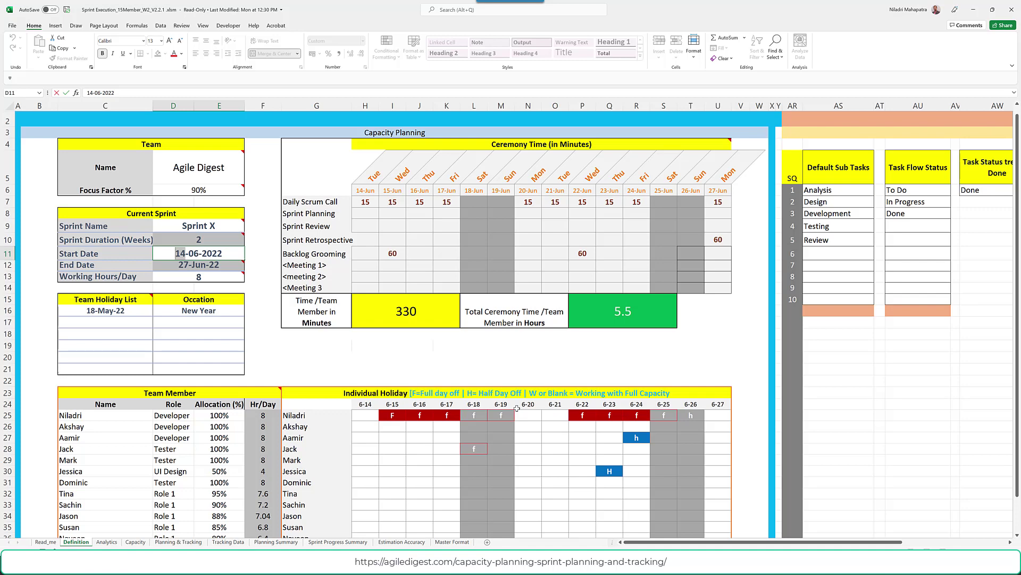
text(21)
key(Return)
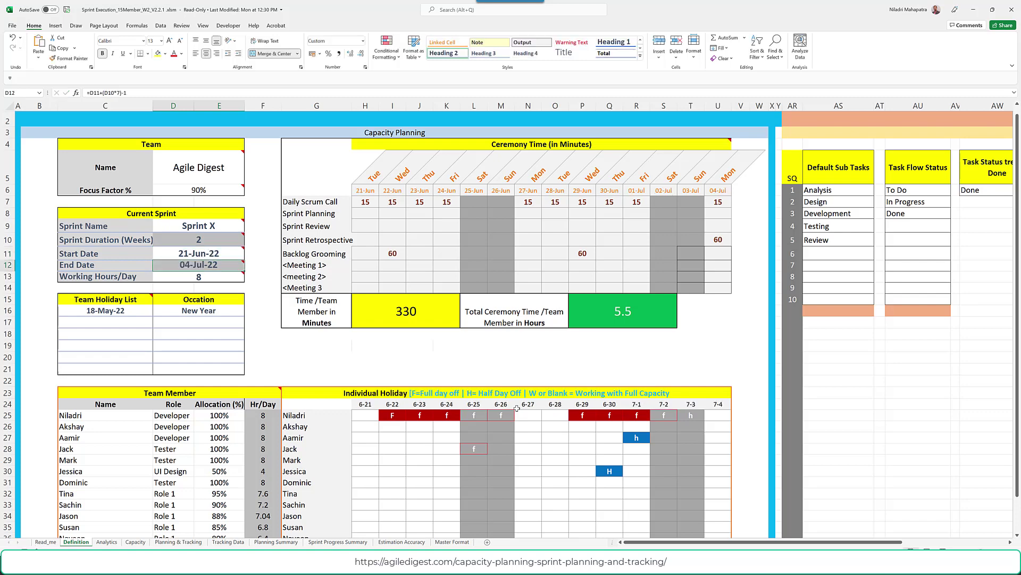
Set the first team holiday to 24-Jun-22 and its occasion to "Some Holday".
click(132, 310)
click(156, 313)
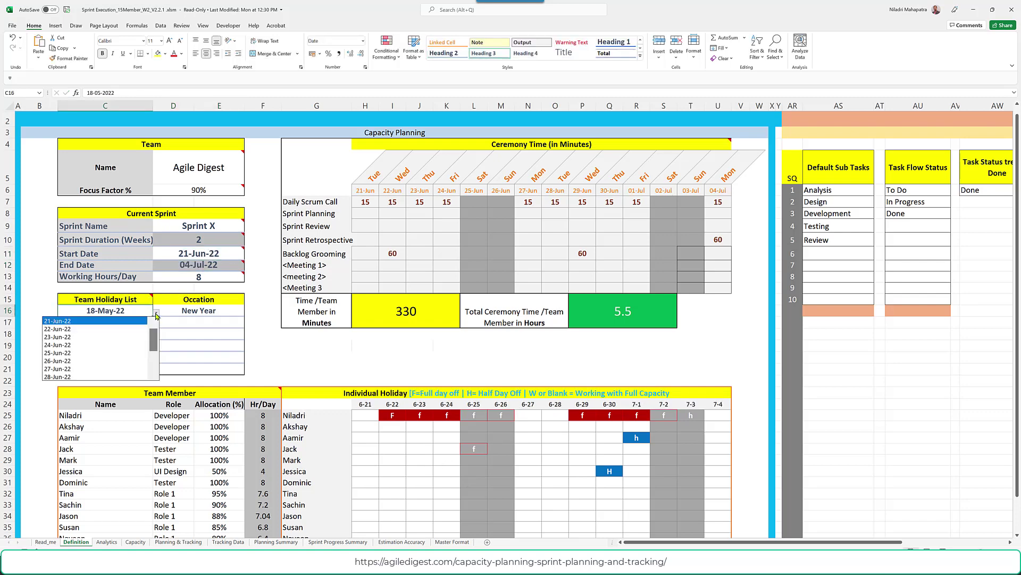
click(97, 345)
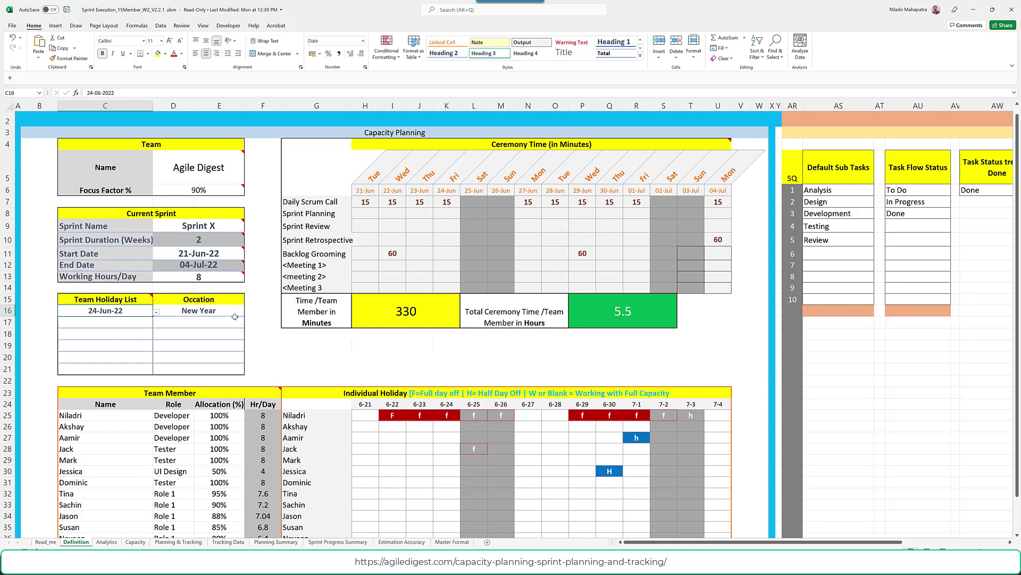
click(211, 310)
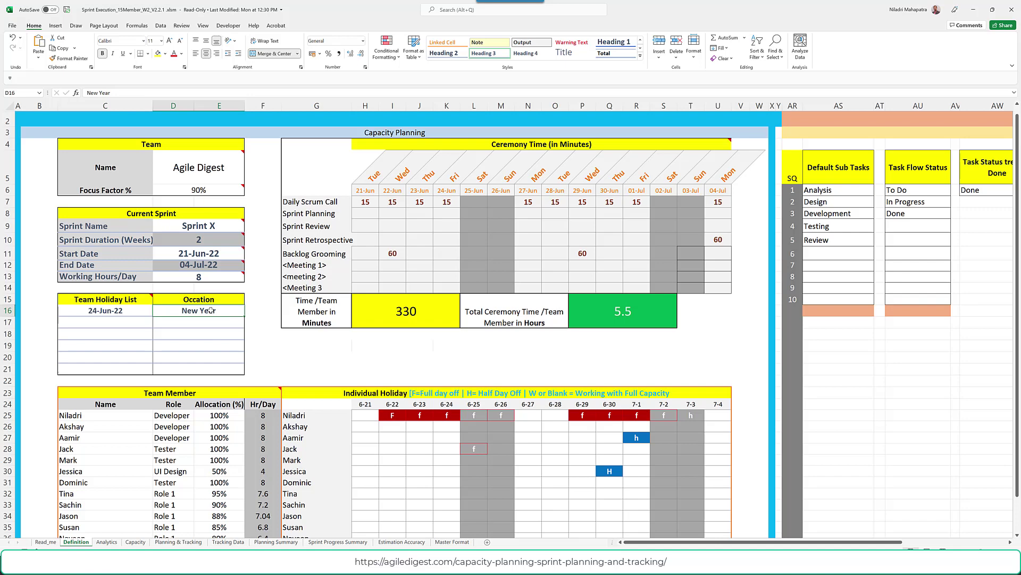
double_click(210, 311)
key(shift+End)
key(BackSpace)
text(Some Holday)
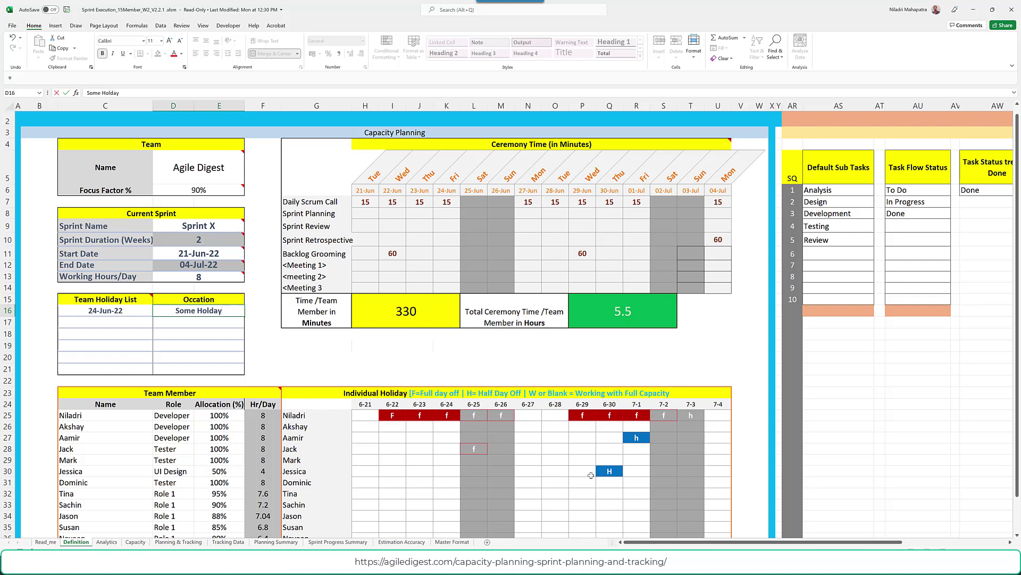
key(Return)
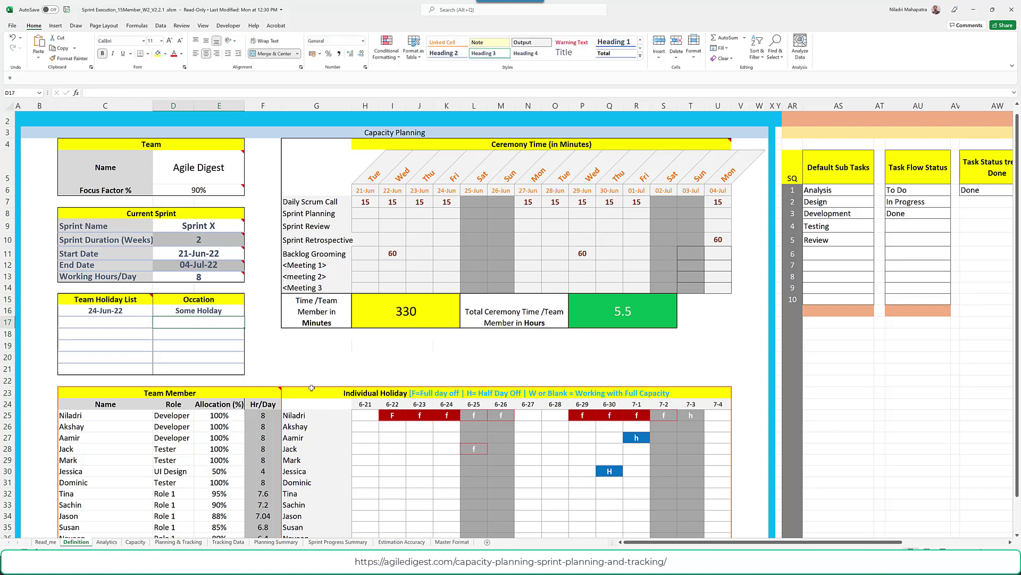
Clear the names, roles and allocation percentages of the last three team members in rows 37 to 39.
scroll(178, 387, down, 2)
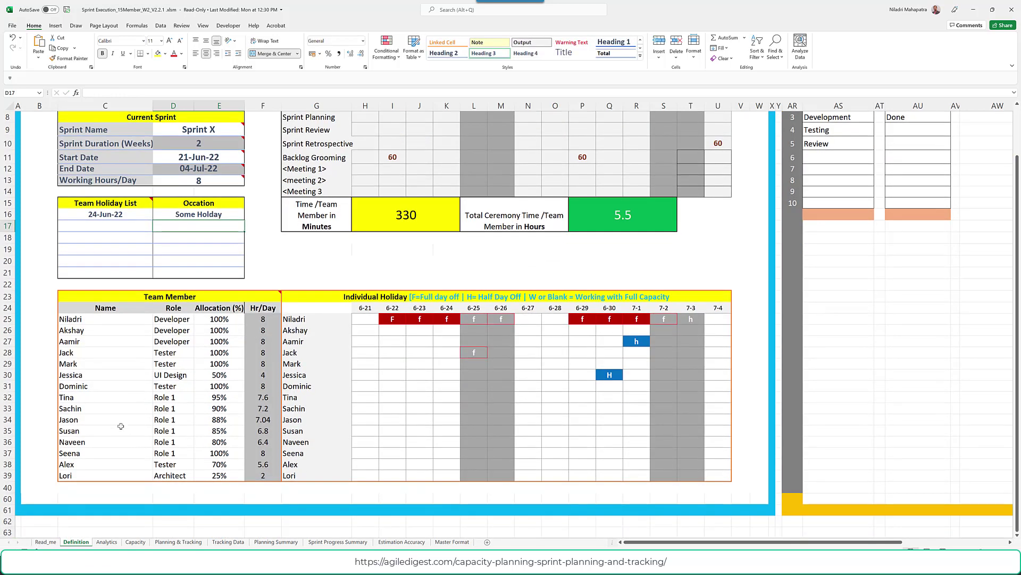
drag(79, 475, 80, 453)
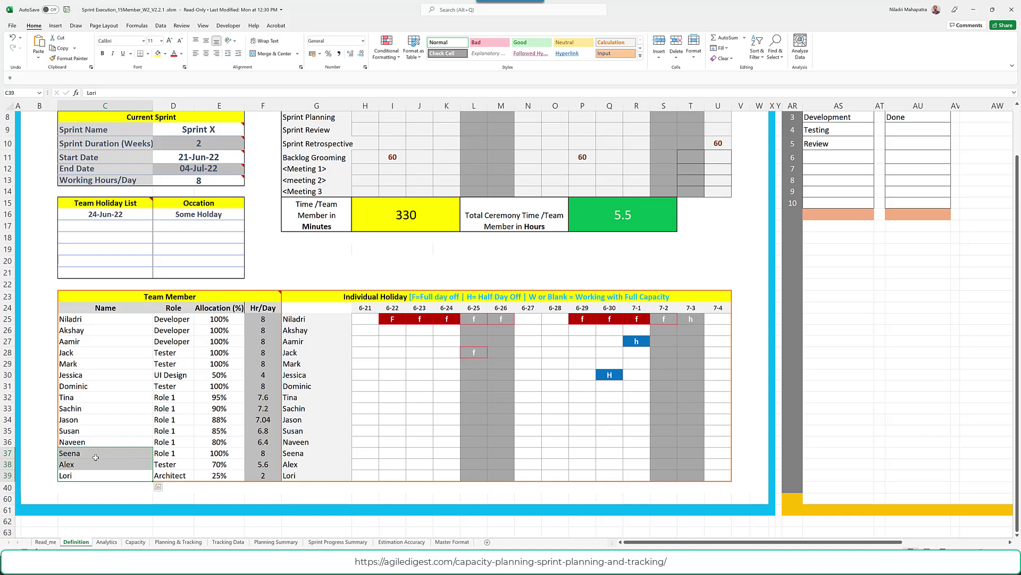
key(Delete)
key(Right)
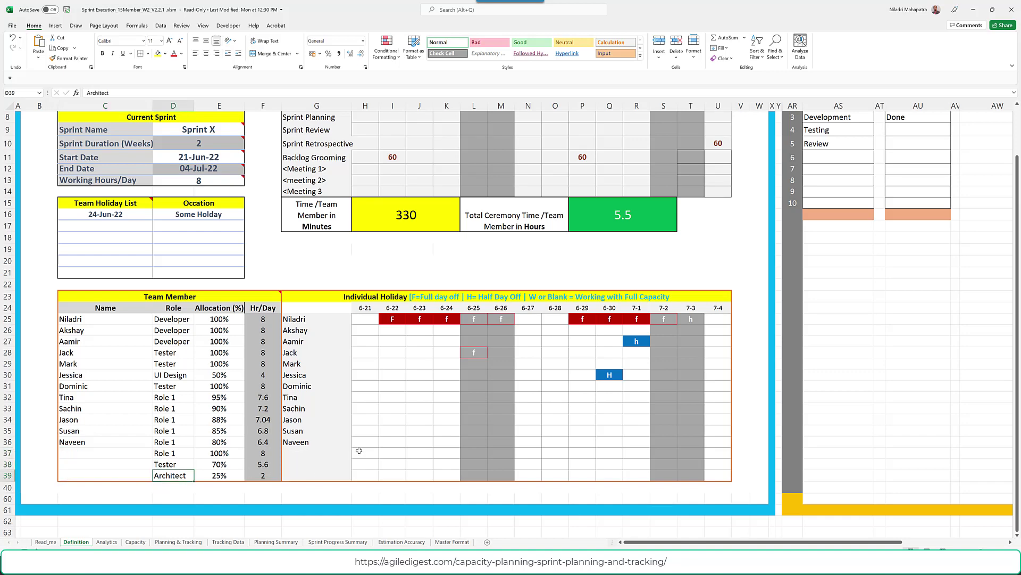
key(shift+Up)
key(shift+Up)
key(Delete)
key(Right)
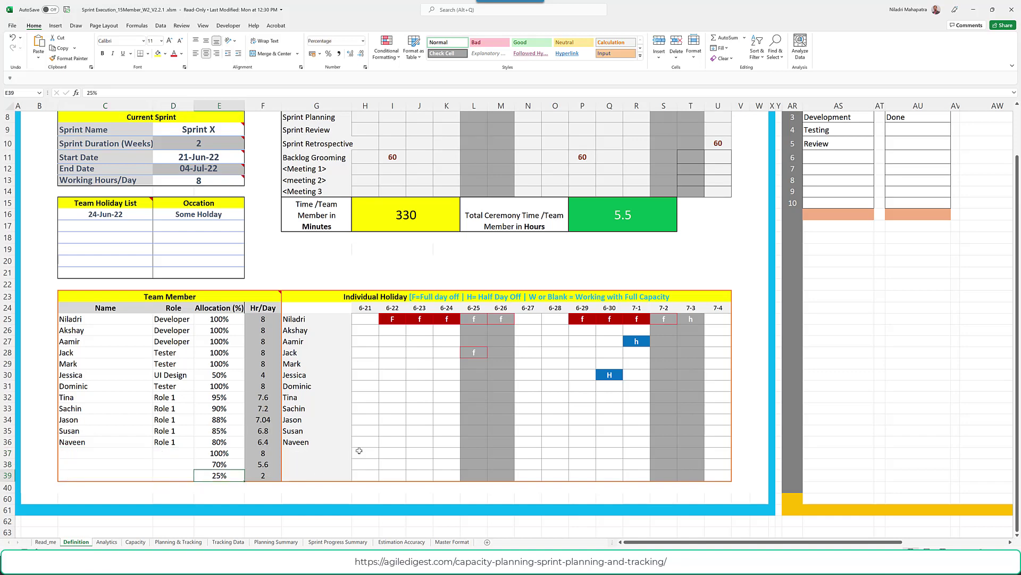
key(shift+Up)
key(shift+Up)
key(Delete)
key(Up)
key(Up)
key(Up)
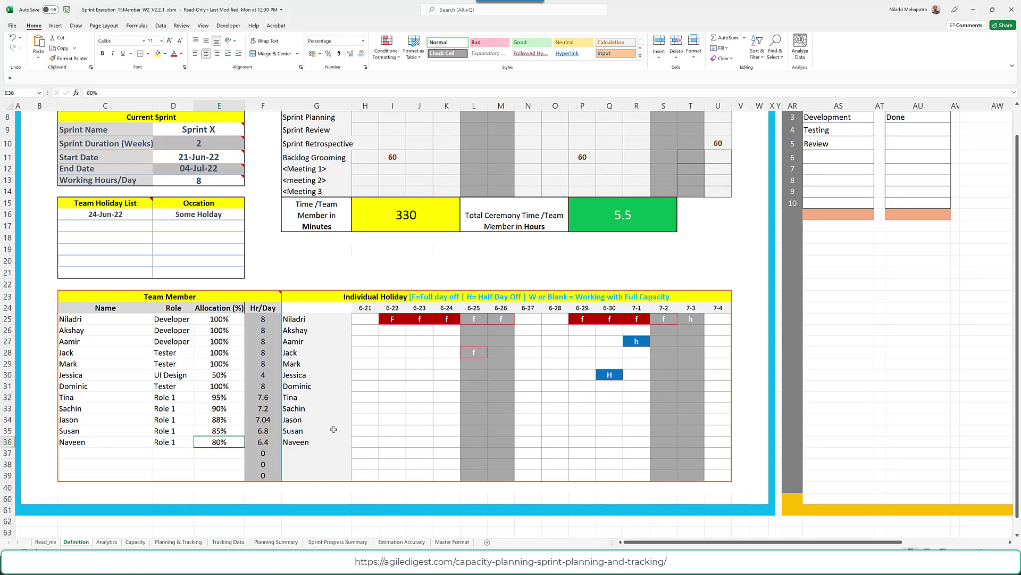
scroll(334, 429, up, 2)
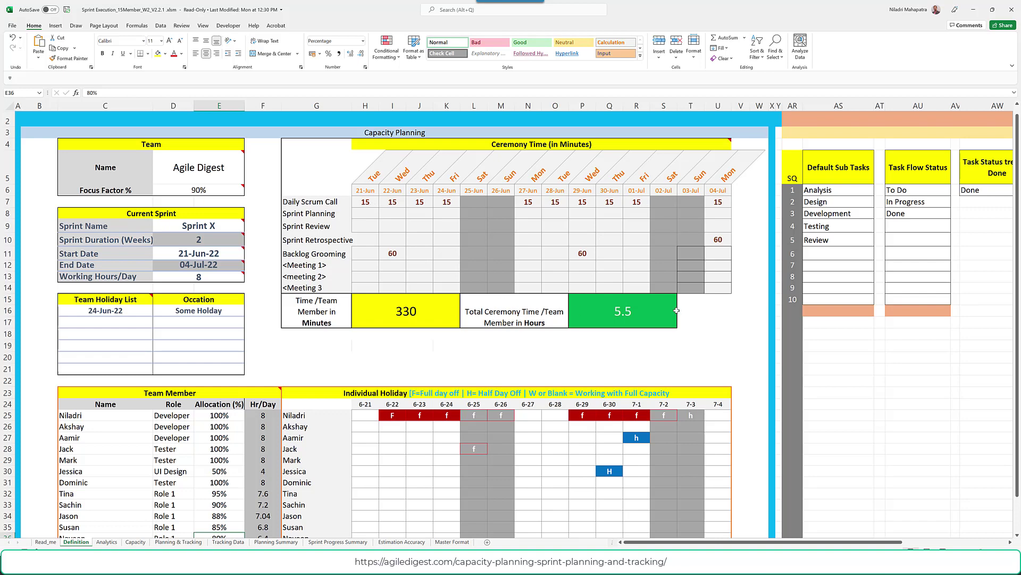
click(627, 320)
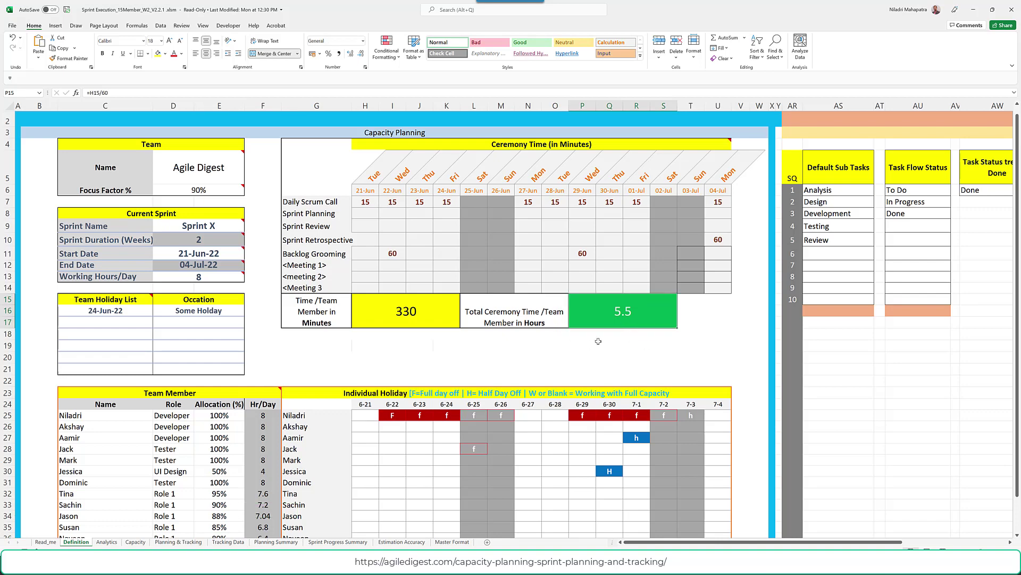
drag(371, 201, 692, 266)
Clear the individual holiday entries from 6-22 to 7-3 for the first ten team members, rows 25 to 34.
scroll(692, 266, down, 2)
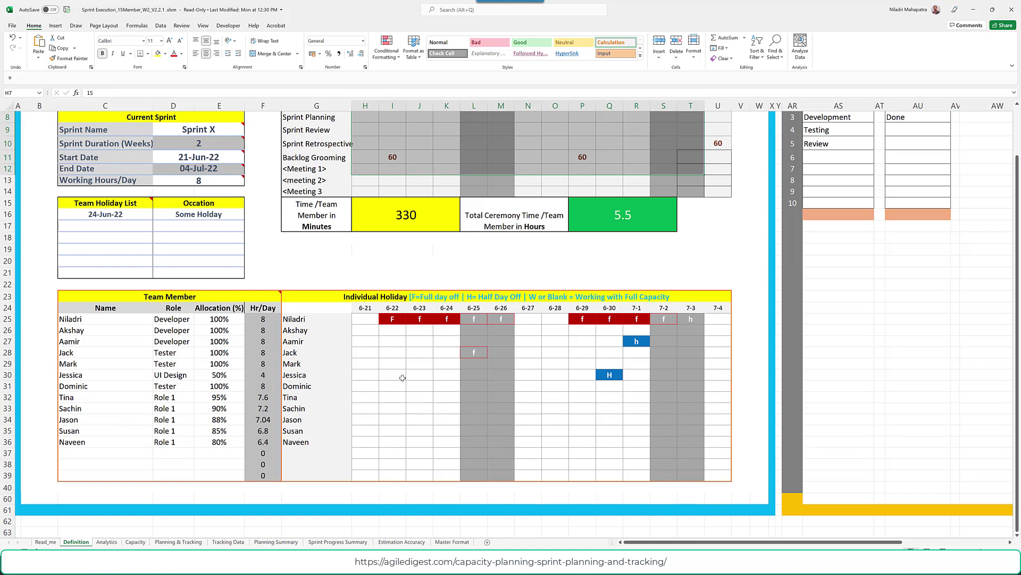
drag(387, 319, 637, 419)
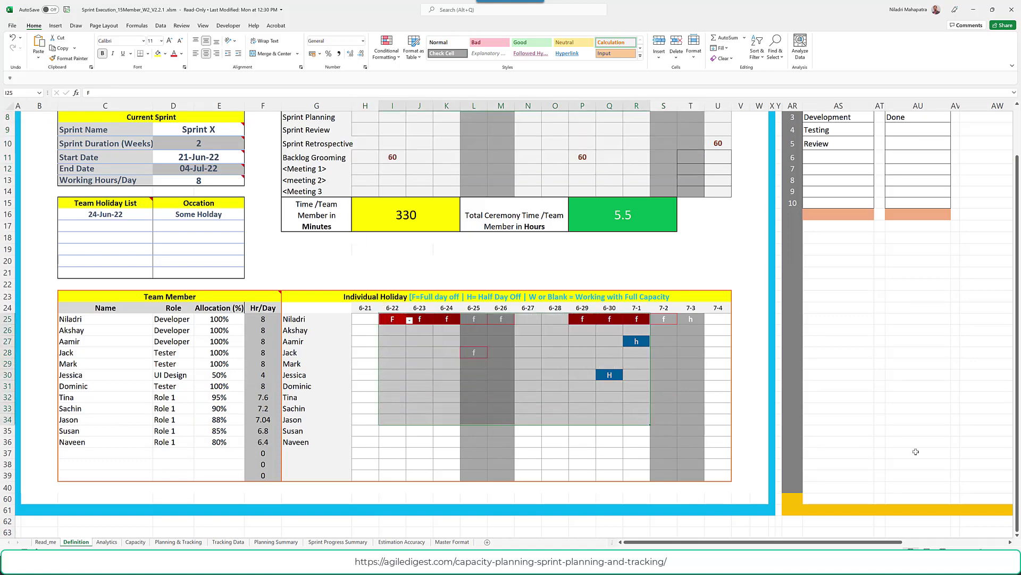
key(shift+Right)
key(shift+Right)
key(Delete)
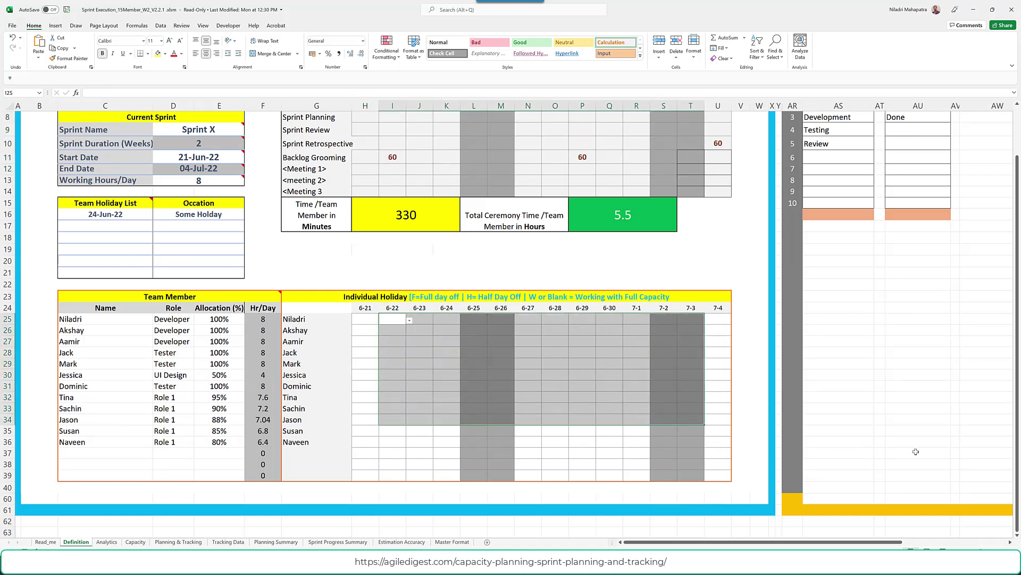
Mark a full day off (f) on 6-23 for the first team member in row 25.
key(Left)
key(Right)
key(Right)
text(f)
key(Return)
Mark a full day off (f) on 6-27 for the team member in row 28.
key(Down)
key(Down)
key(Right)
key(Right)
key(Right)
key(Right)
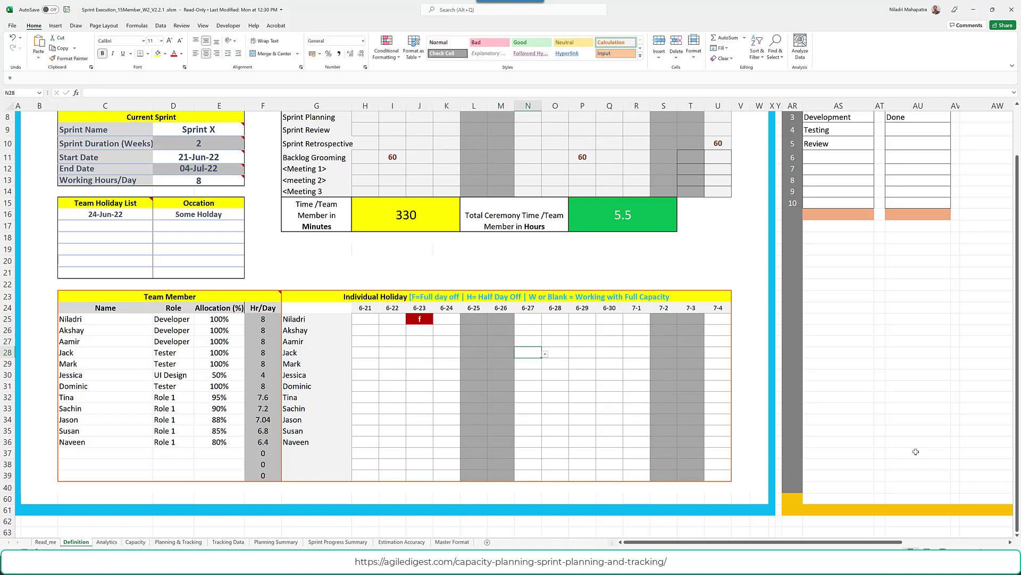
text(f)
key(Return)
scroll(407, 435, up, 3)
scroll(408, 435, down, 3)
Refresh both Final Capacity pivot tables on the Analytics sheet.
click(107, 542)
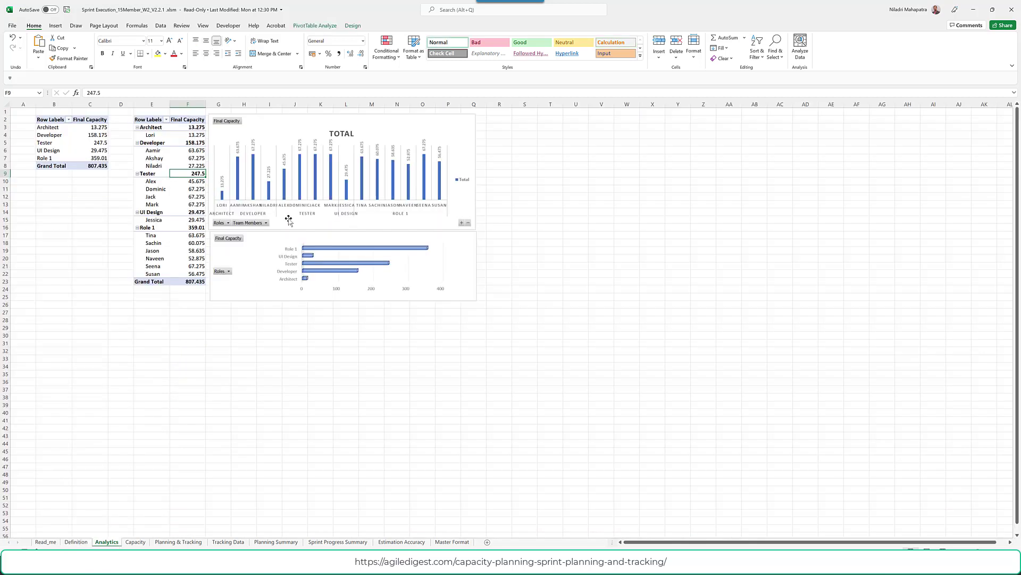
right_click(162, 197)
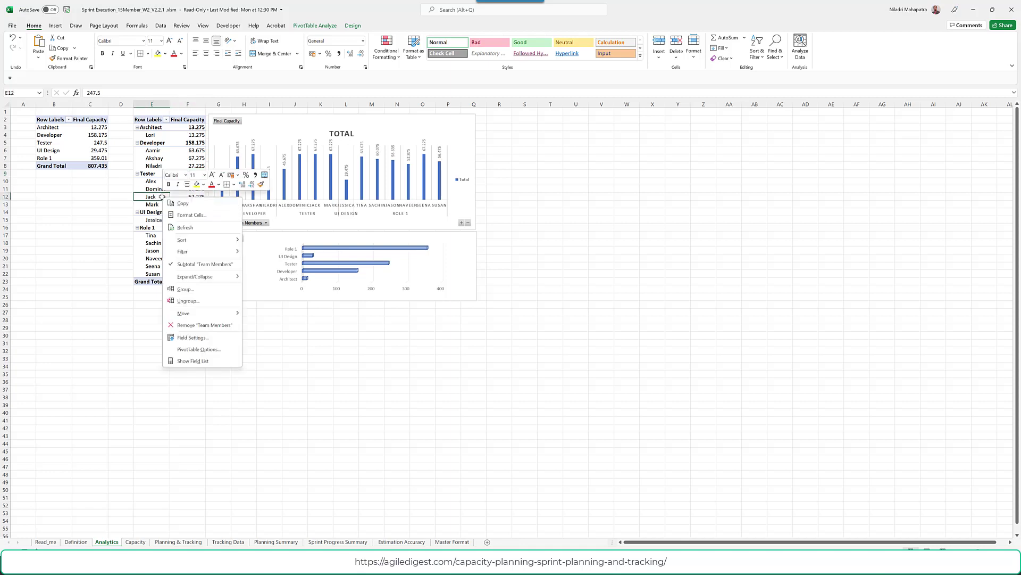
click(188, 228)
right_click(79, 142)
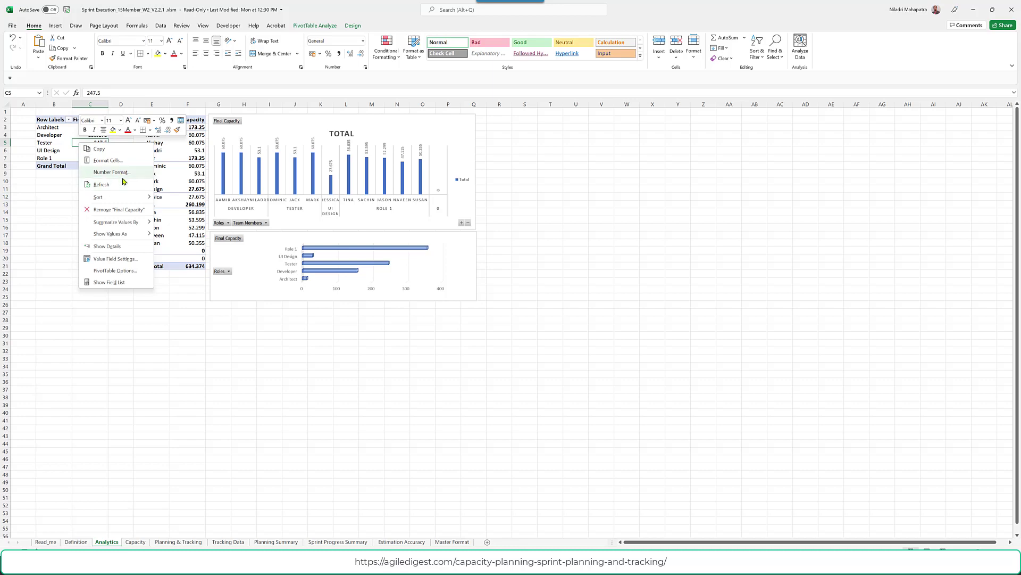
click(101, 185)
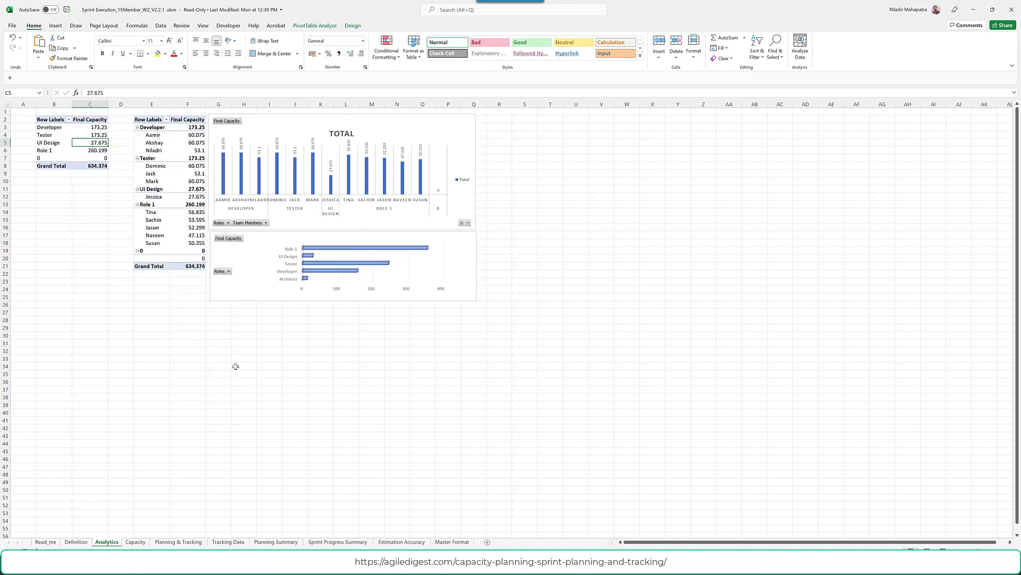
Examine the total and effective hours and role charts on the Capacity sheet, checking them against the Analytics and Definition sheets.
click(136, 541)
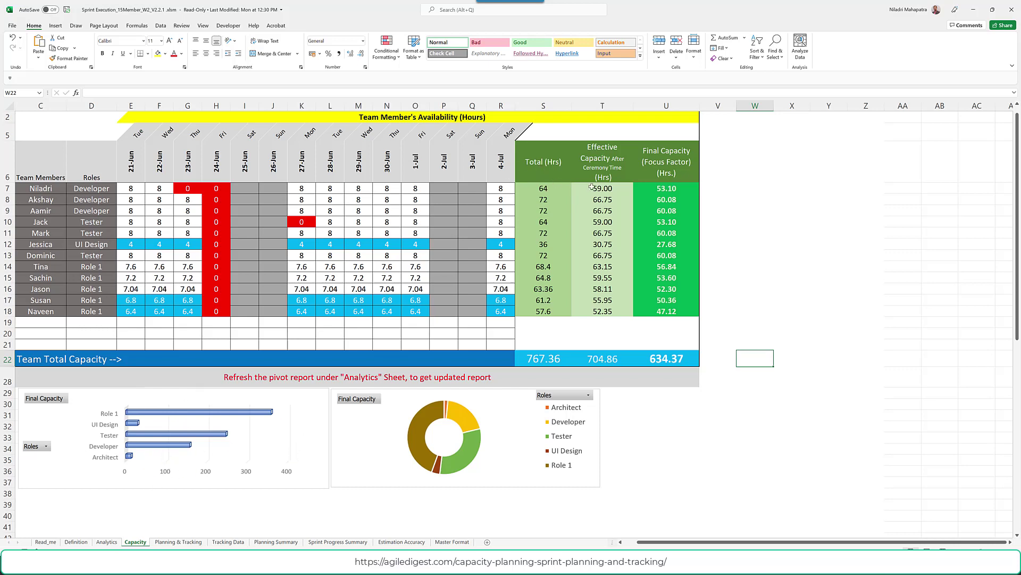
drag(545, 190, 543, 312)
drag(605, 189, 601, 308)
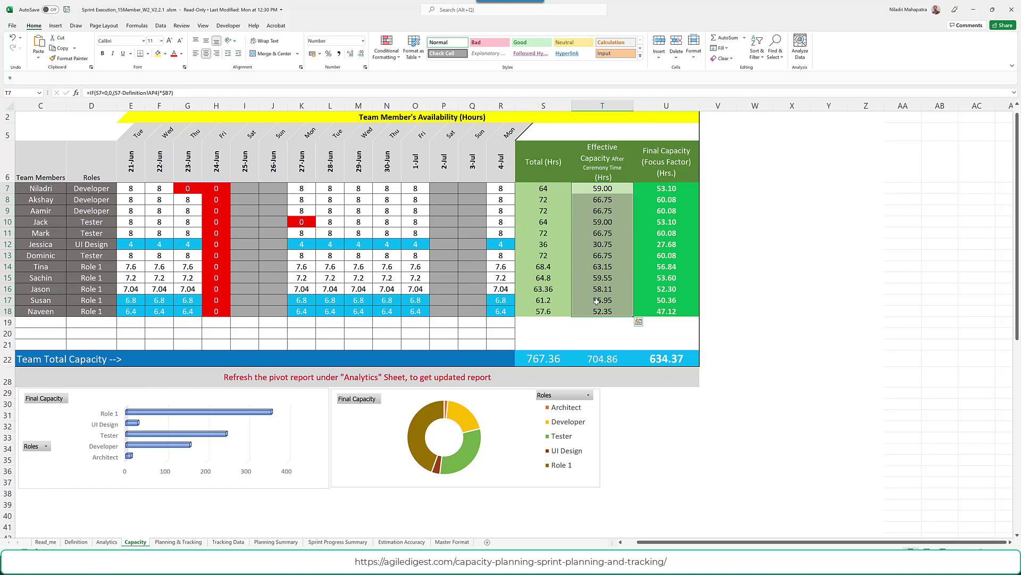
click(106, 541)
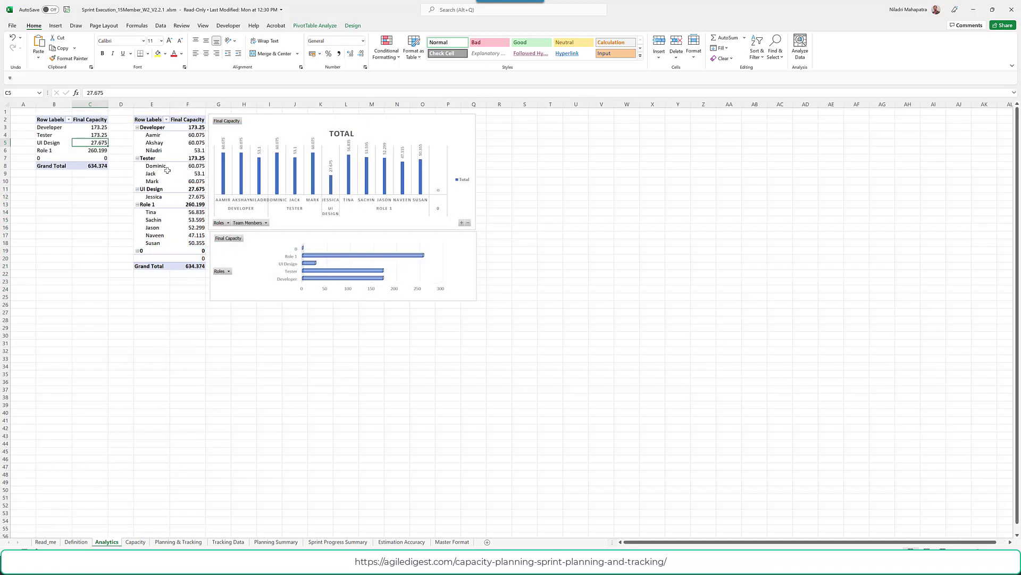
click(79, 542)
scroll(206, 203, up, 2)
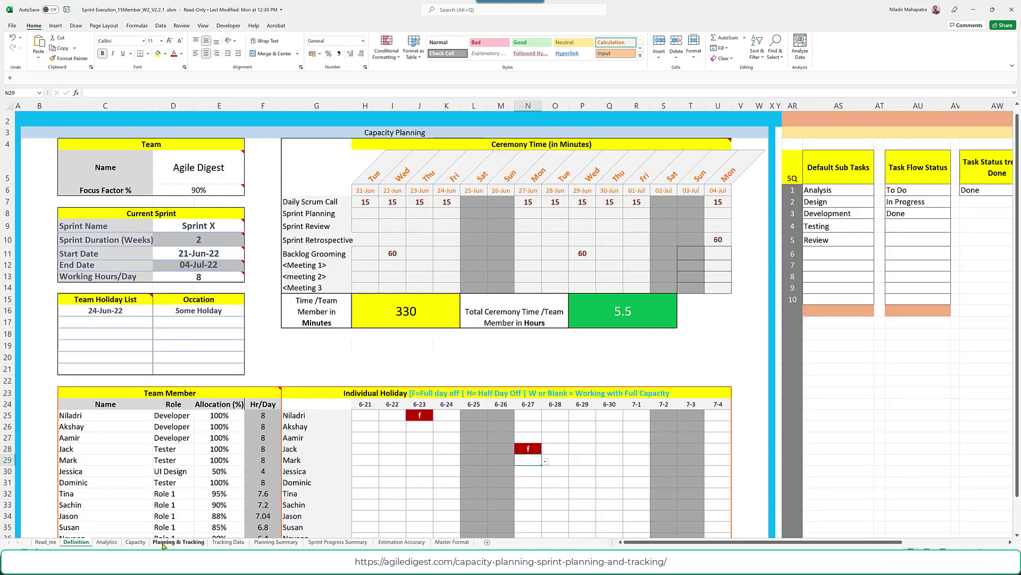
click(134, 542)
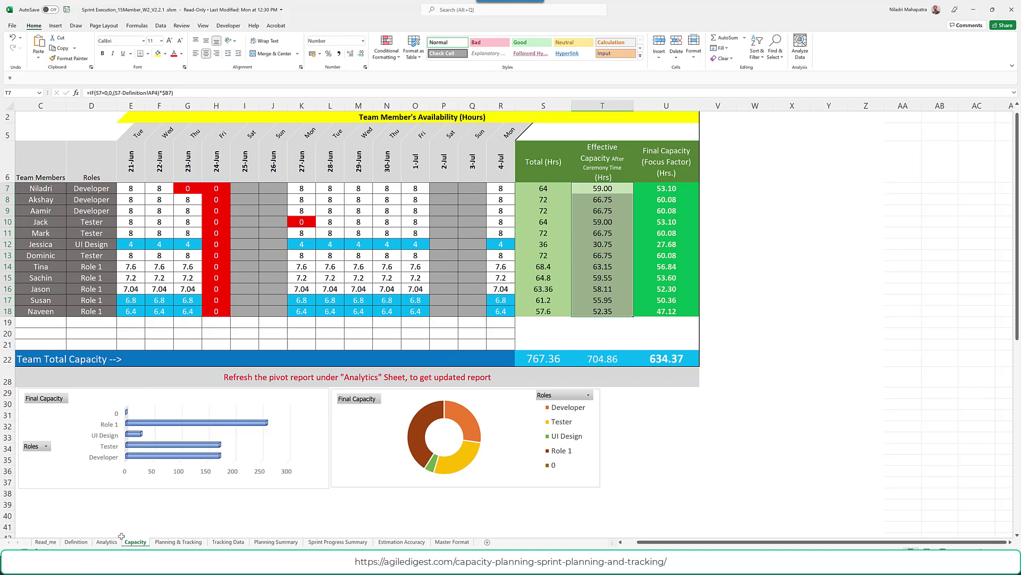
Examine the Default Sub Tasks list in the Sprint Tracking section of the Definition sheet.
click(85, 542)
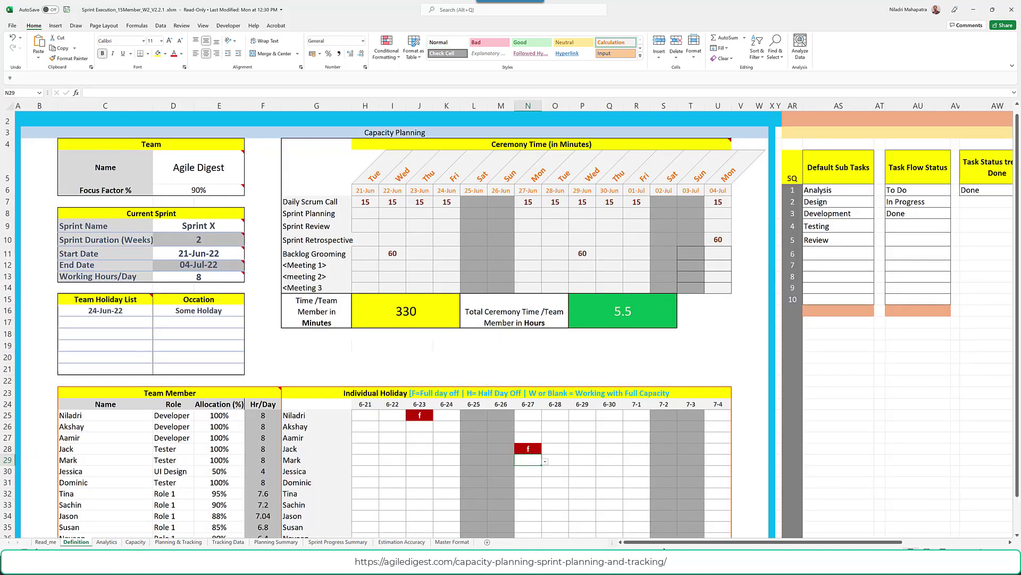
drag(660, 541, 752, 541)
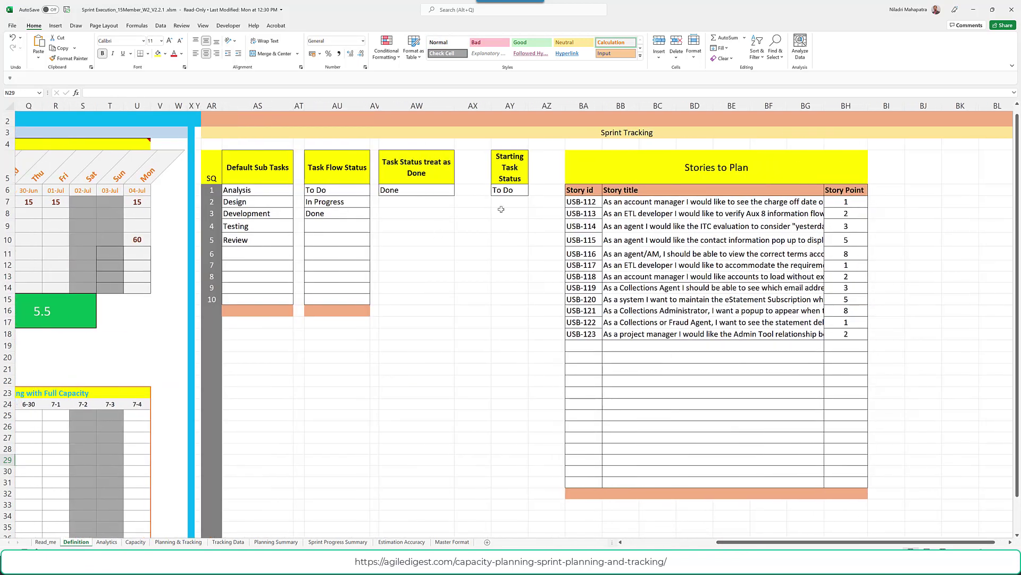
drag(248, 190, 246, 240)
drag(250, 299, 254, 193)
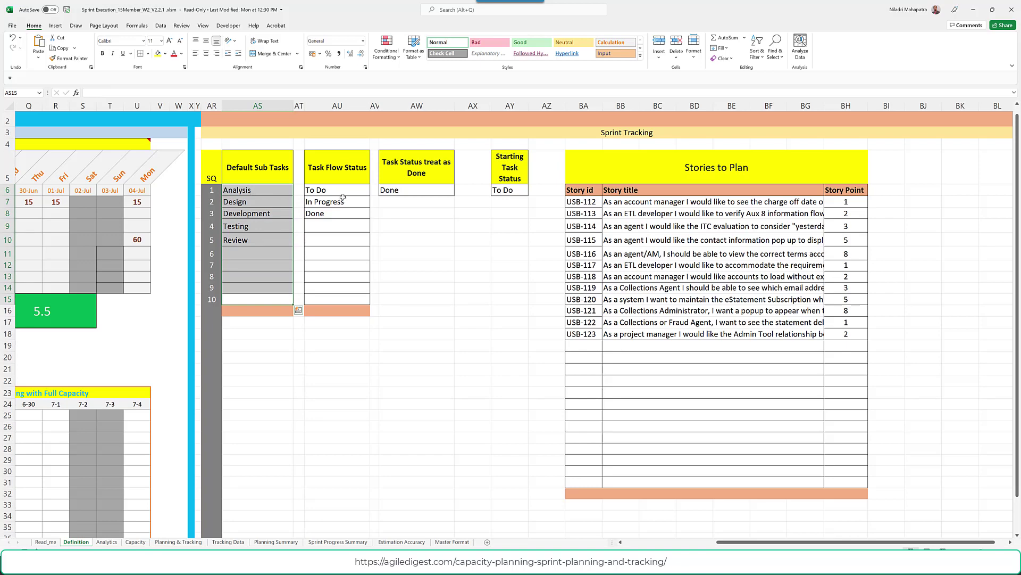
Examine the Task Flow Status, Task Status treat as Done, Starting Task Status and Stories to Plan settings in the Sprint Tracking section.
drag(339, 190, 335, 299)
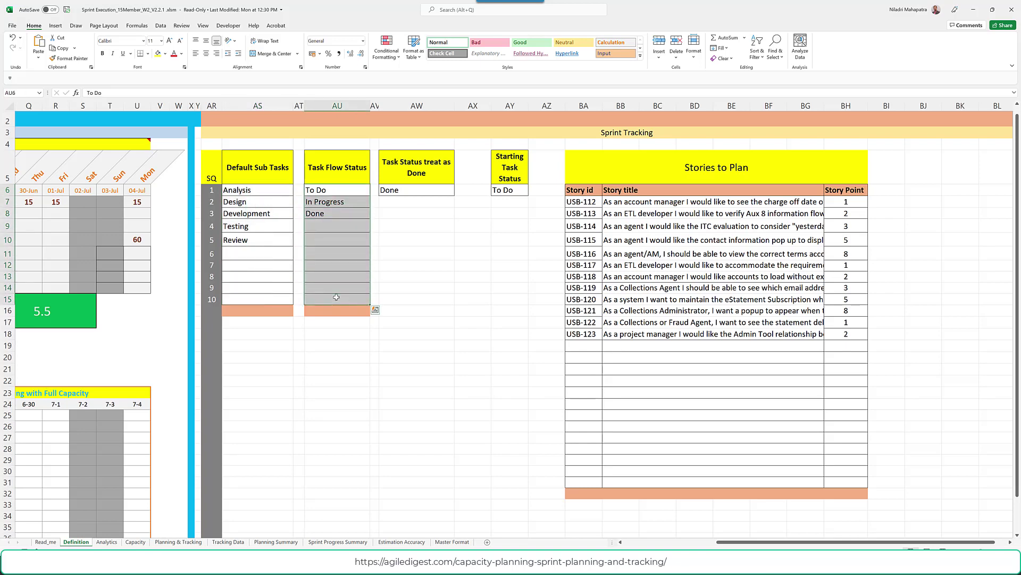
click(408, 192)
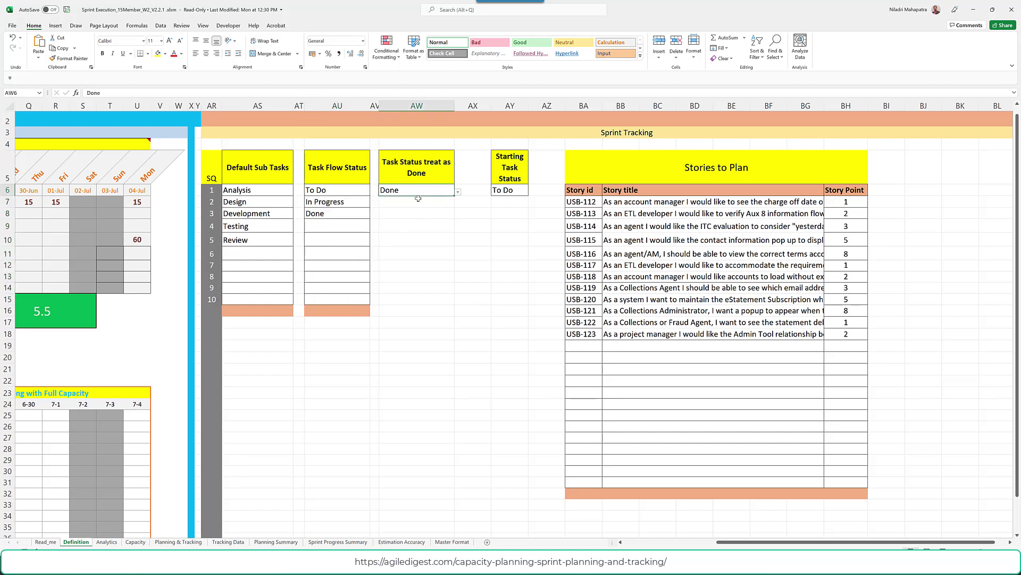
click(510, 191)
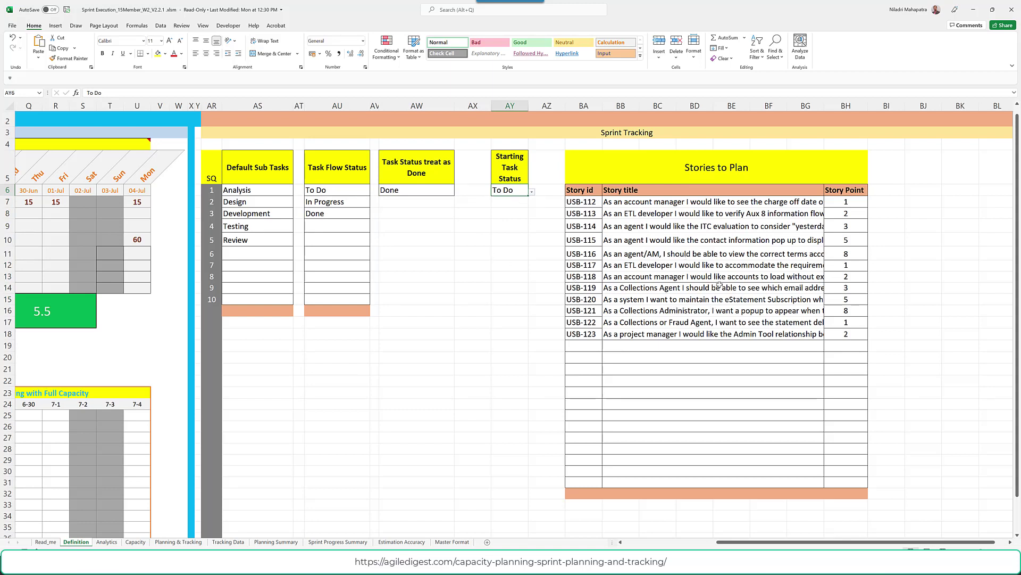
drag(583, 203, 833, 336)
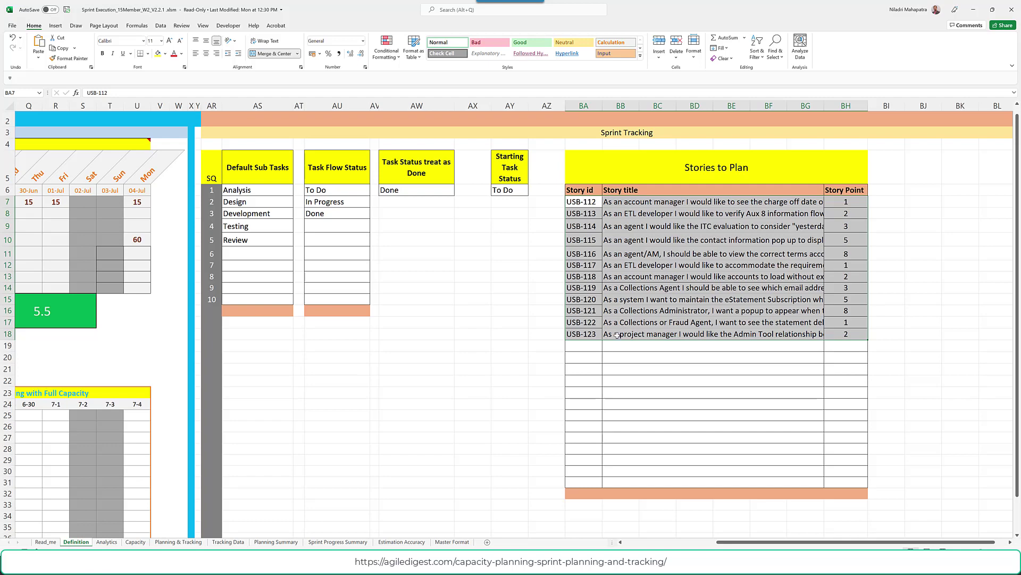
Examine the stories, sub tasks and linked sprint name on the Planning & Tracking sheet.
click(177, 542)
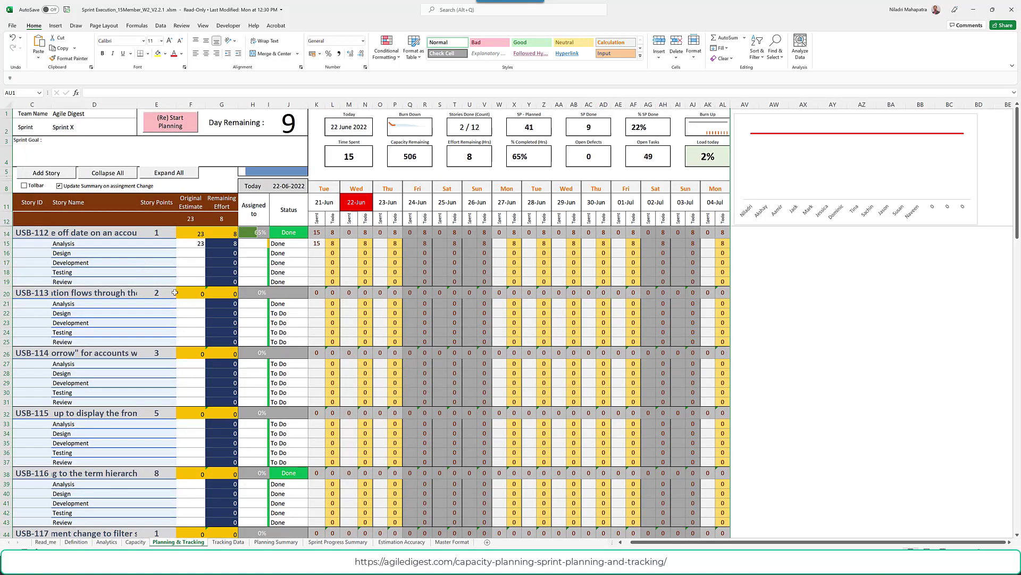
scroll(169, 292, down, 10)
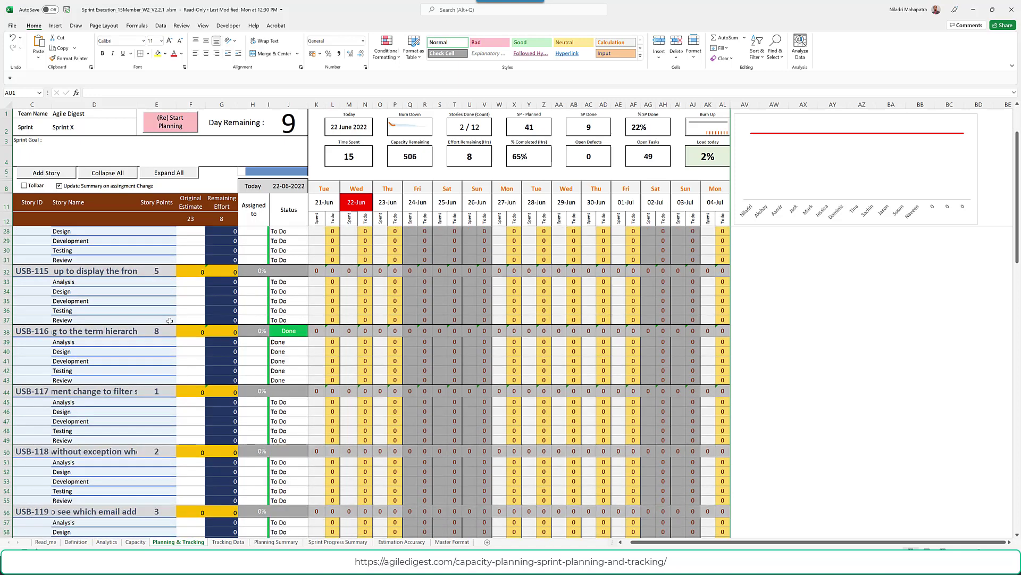
scroll(170, 326, up, 10)
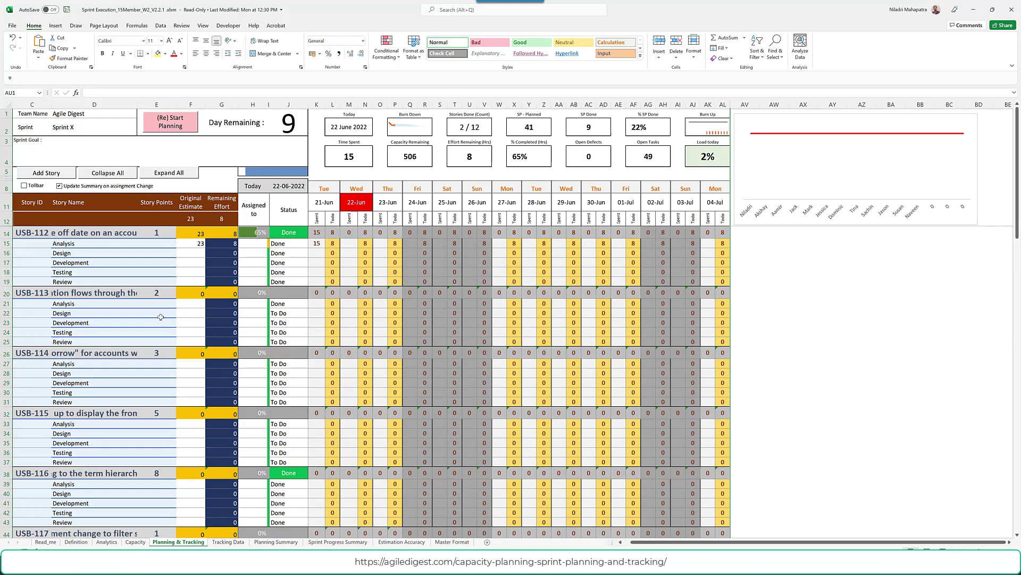
click(81, 127)
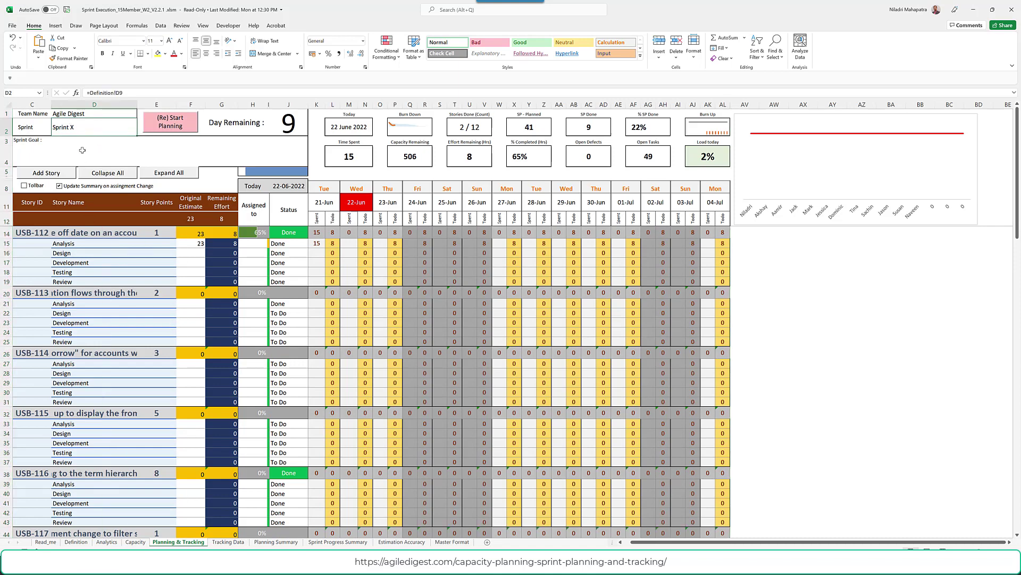
Rename the current sprint to Sprint 25 on the Definition sheet.
click(76, 541)
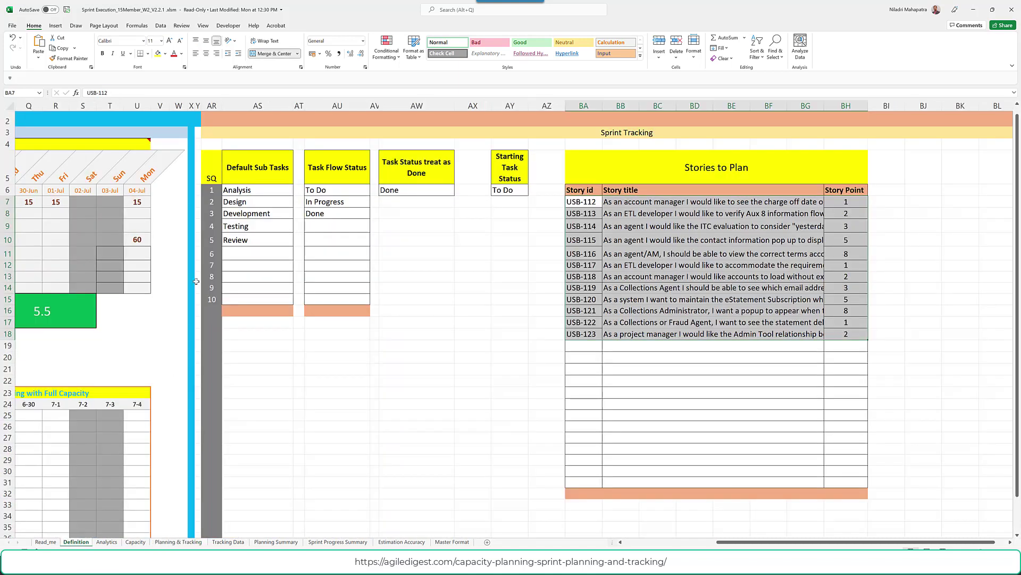
drag(724, 542, 631, 542)
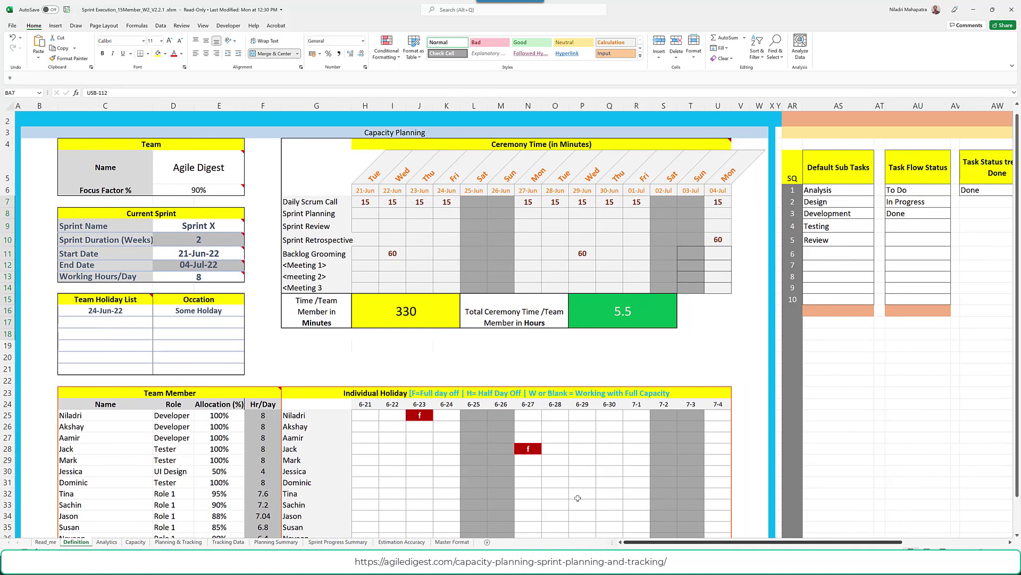
click(218, 226)
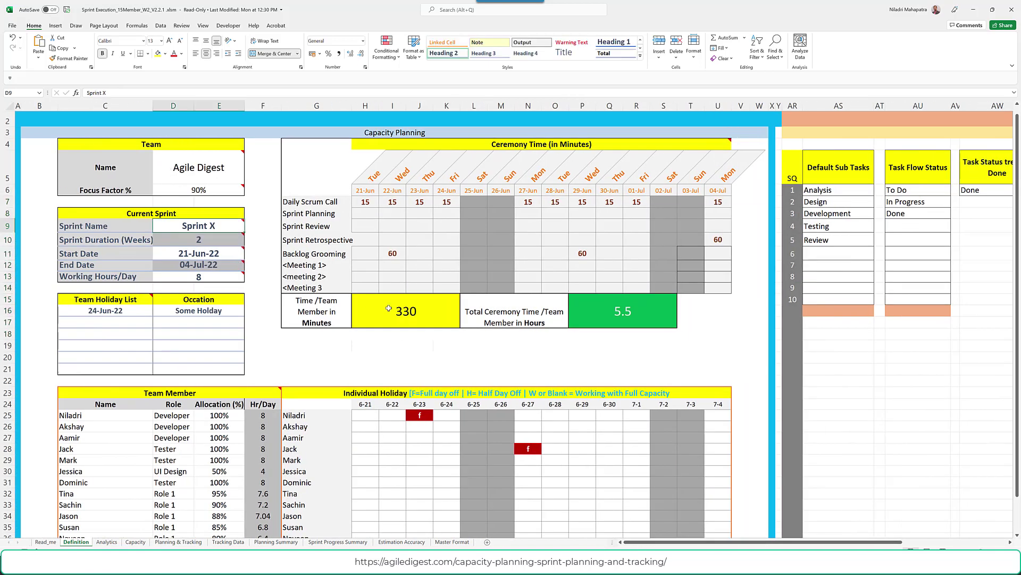
key(F2)
key(BackSpace)
key(BackSpace)
text(25)
key(Return)
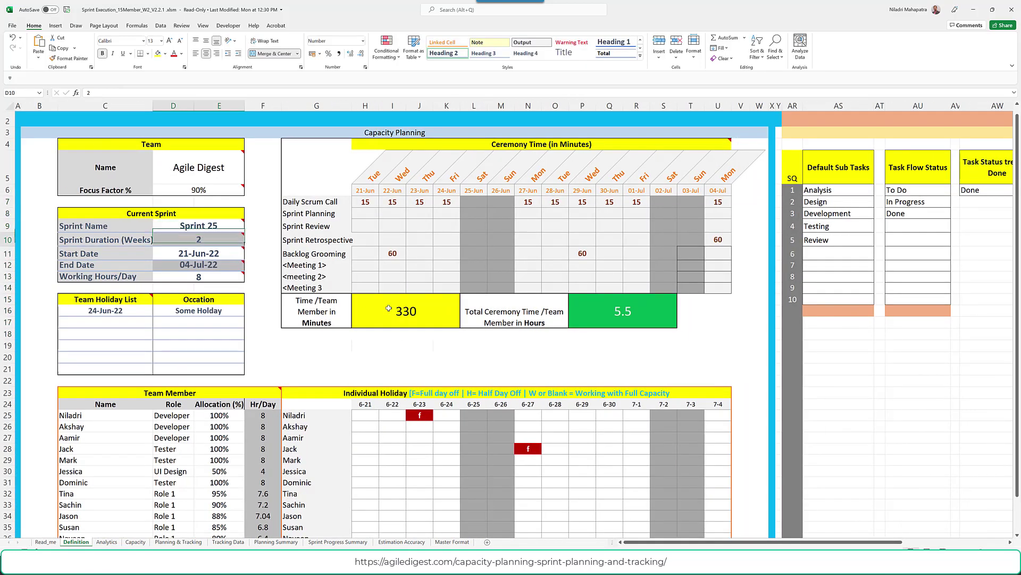
Restart planning on the Planning & Tracking sheet, confirming the data deletion with the requested number and adding the user stories listed in Definition.
click(179, 541)
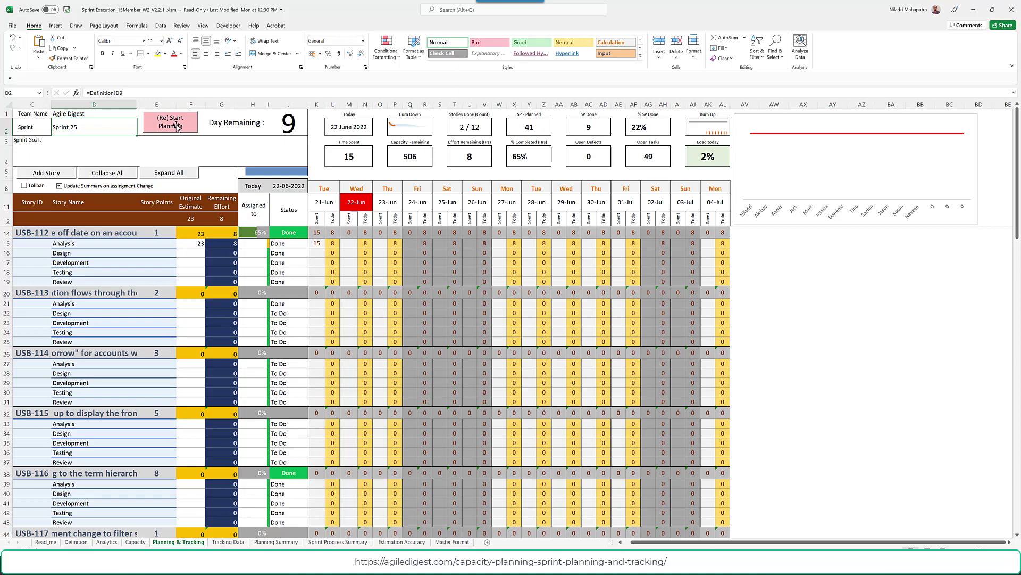
click(228, 25)
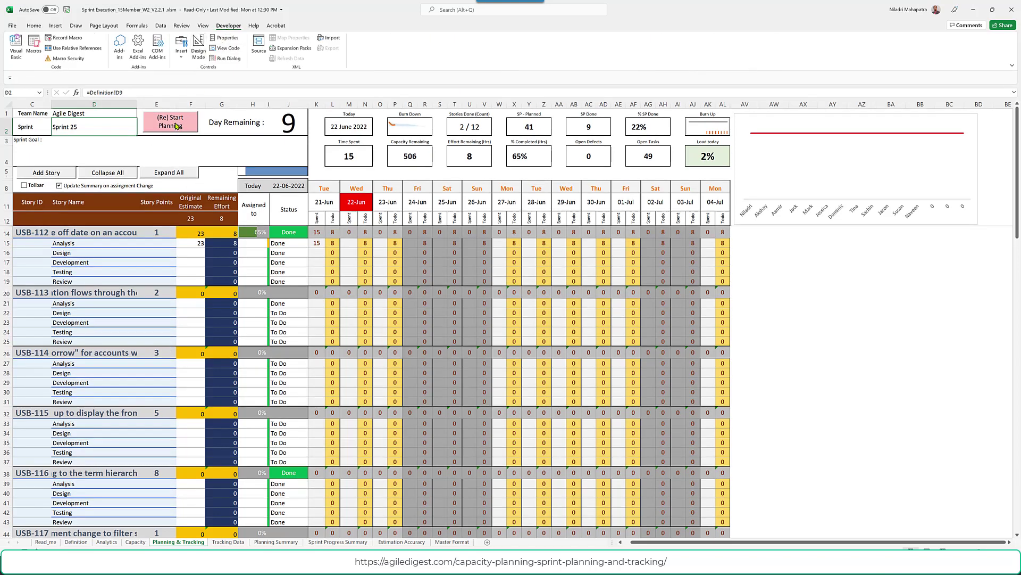
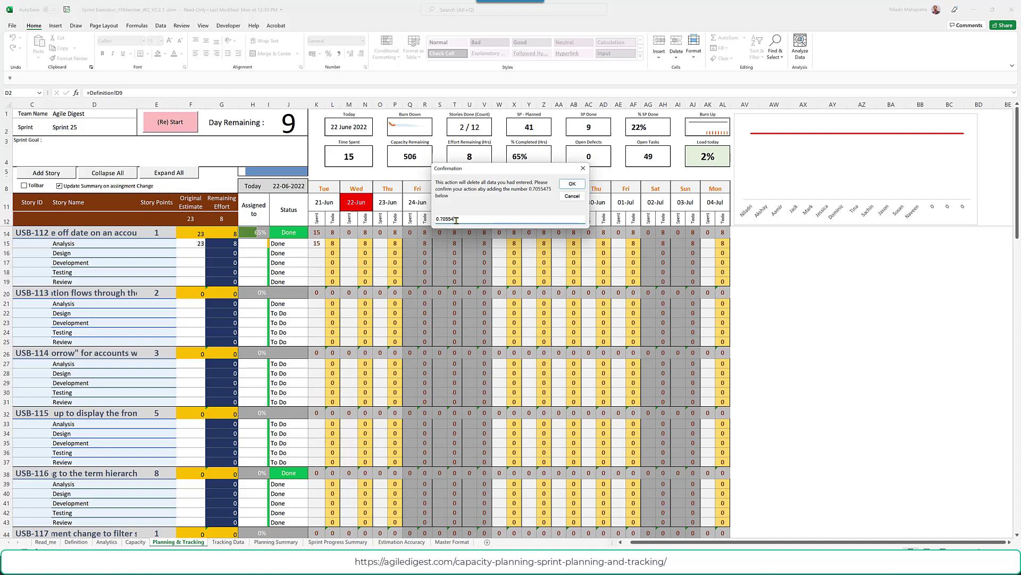
click(572, 184)
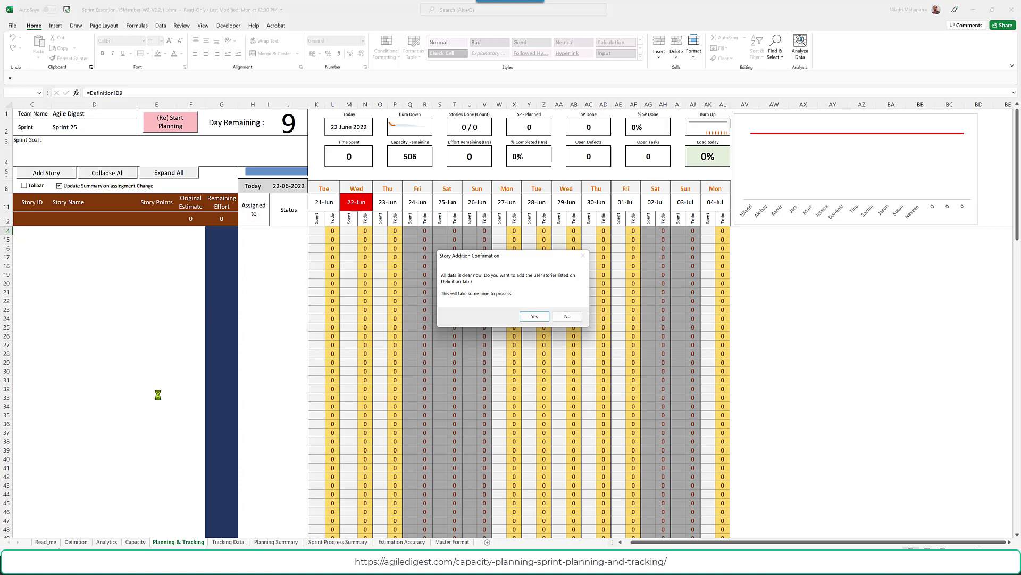
click(536, 317)
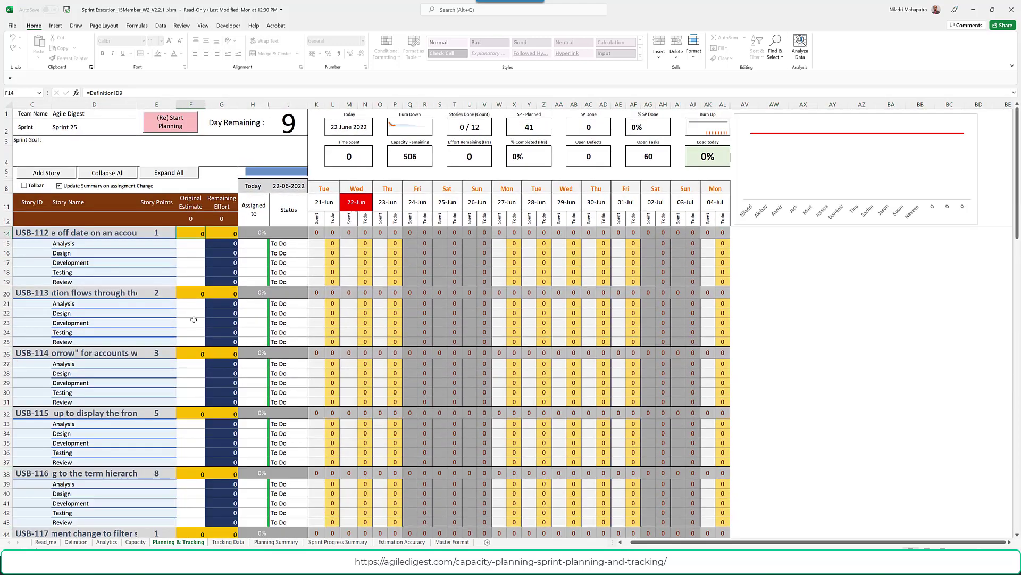
Examine the reloaded stories and their estimate columns, and check the team's total final capacity on the Capacity sheet against the planning sheet's remaining capacity.
scroll(167, 332, down, 10)
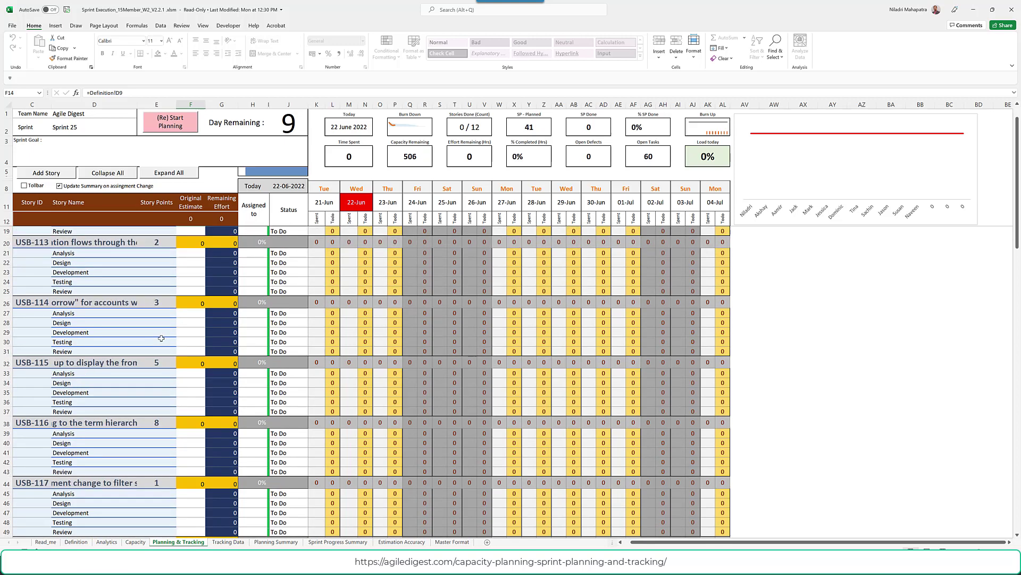
scroll(161, 339, up, 10)
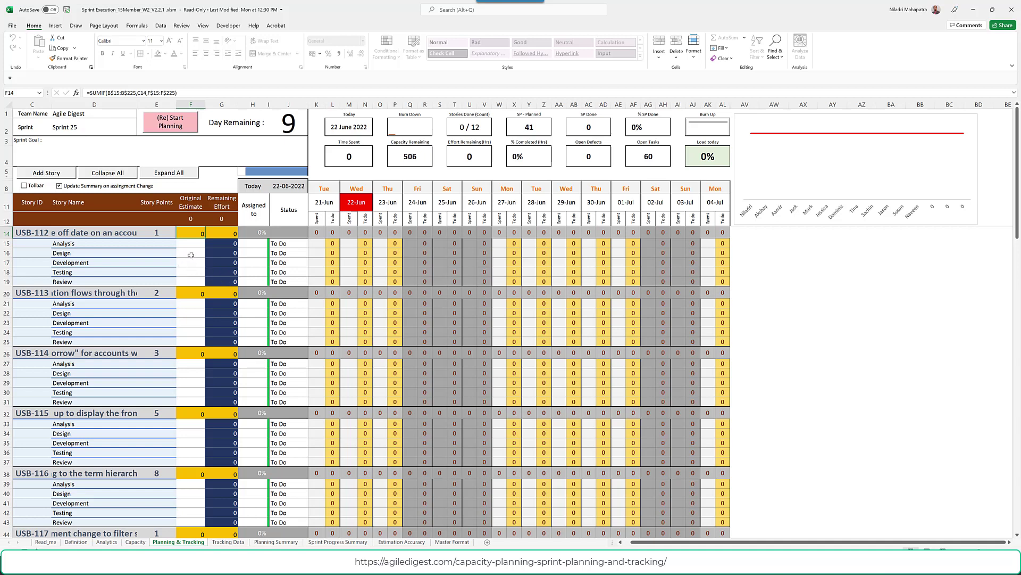
click(232, 234)
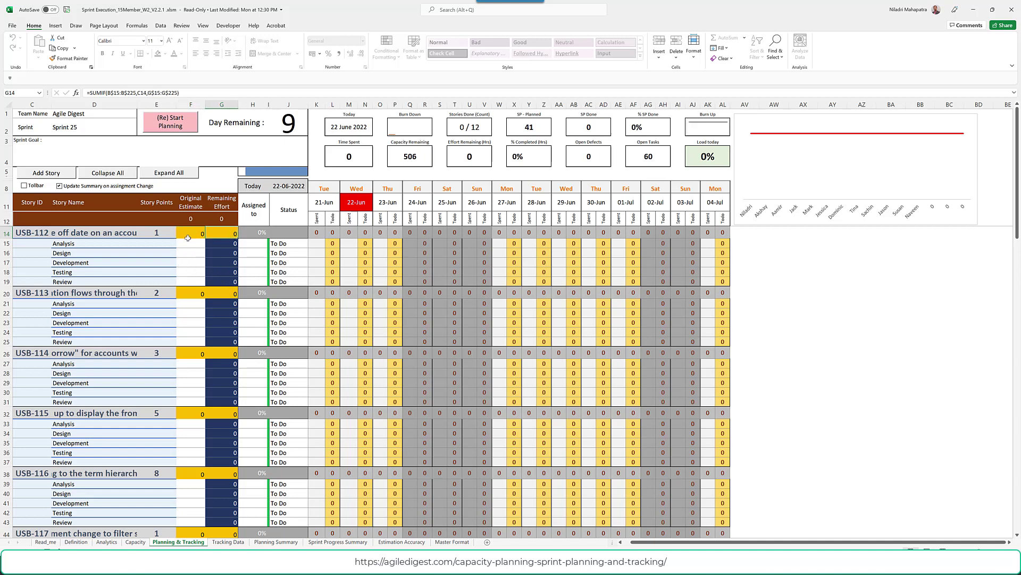
click(192, 243)
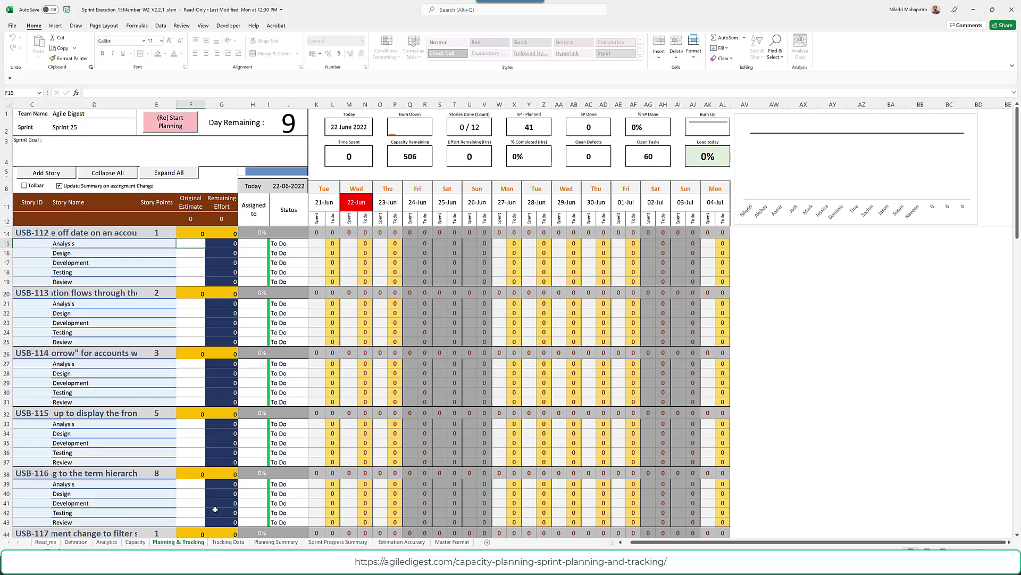
click(135, 541)
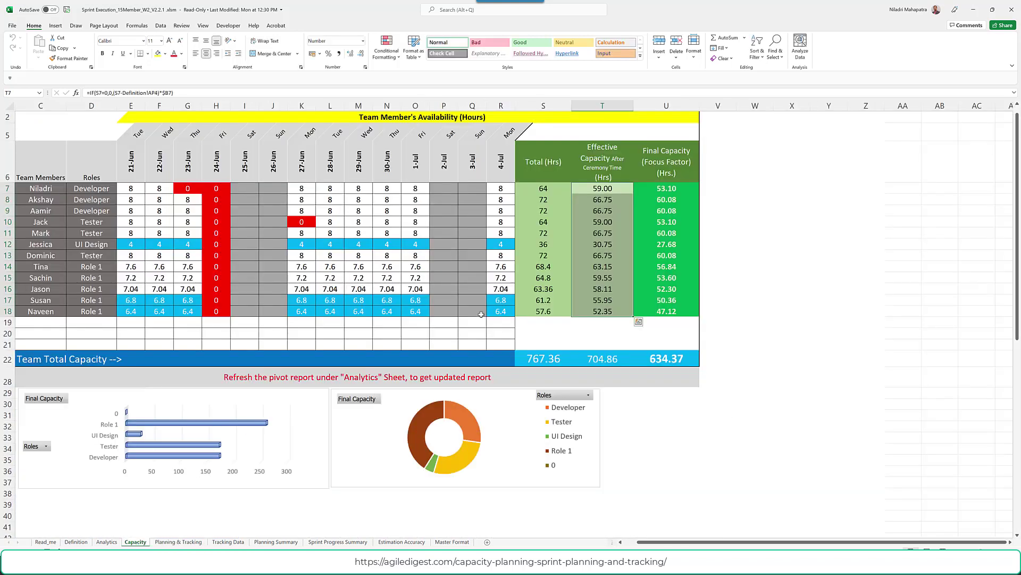
click(671, 362)
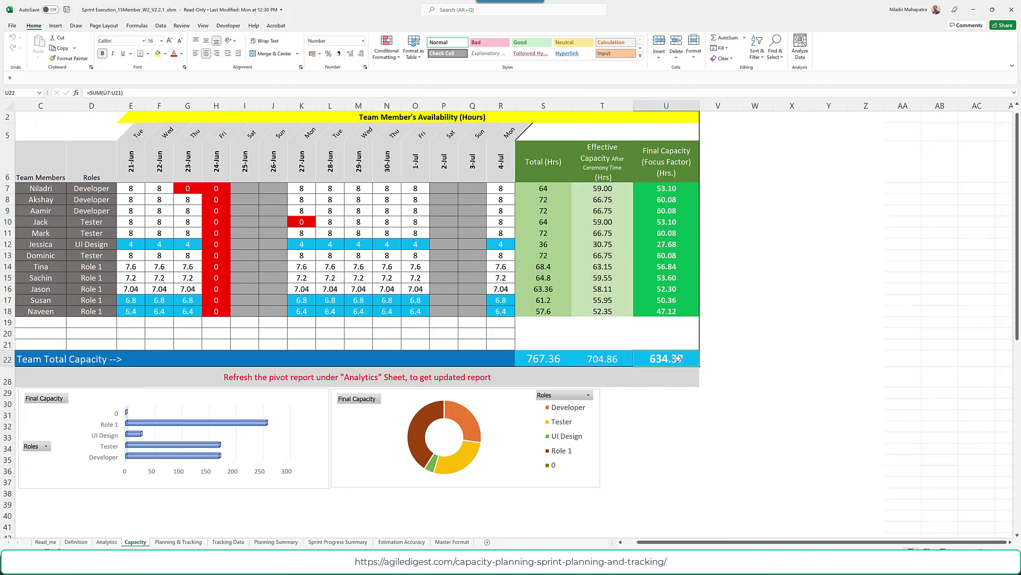
key(ctrl+Page_Down)
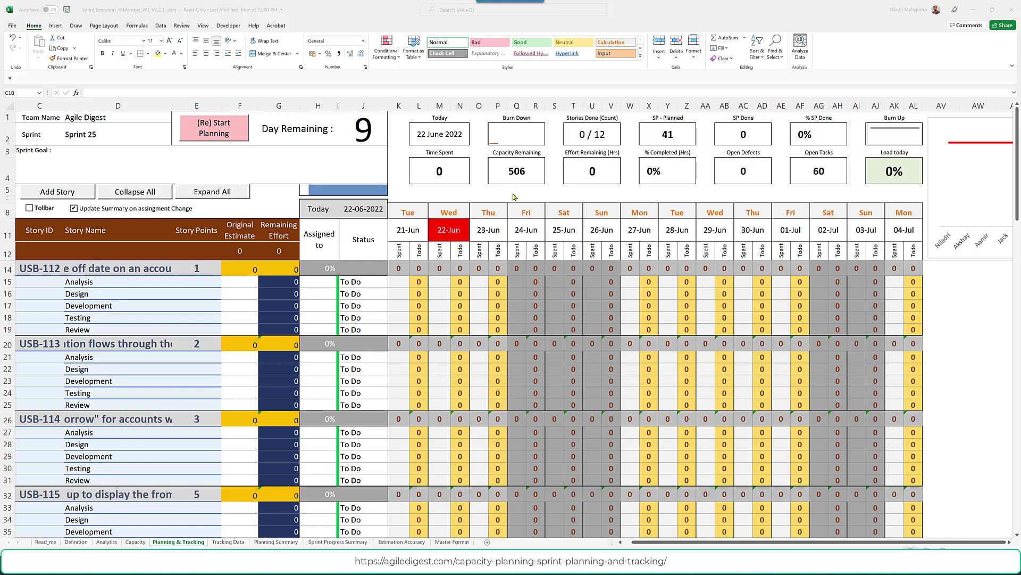
Try a sprint Start Date of 20-Jun-22 on the Definition sheet and check the remaining days and capacity on Planning & Tracking.
click(80, 543)
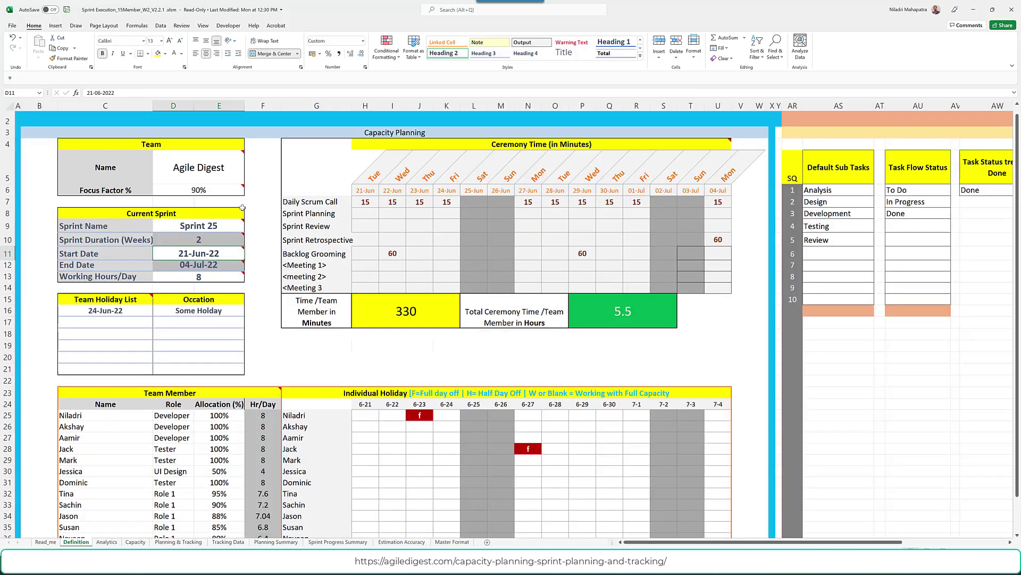
click(176, 543)
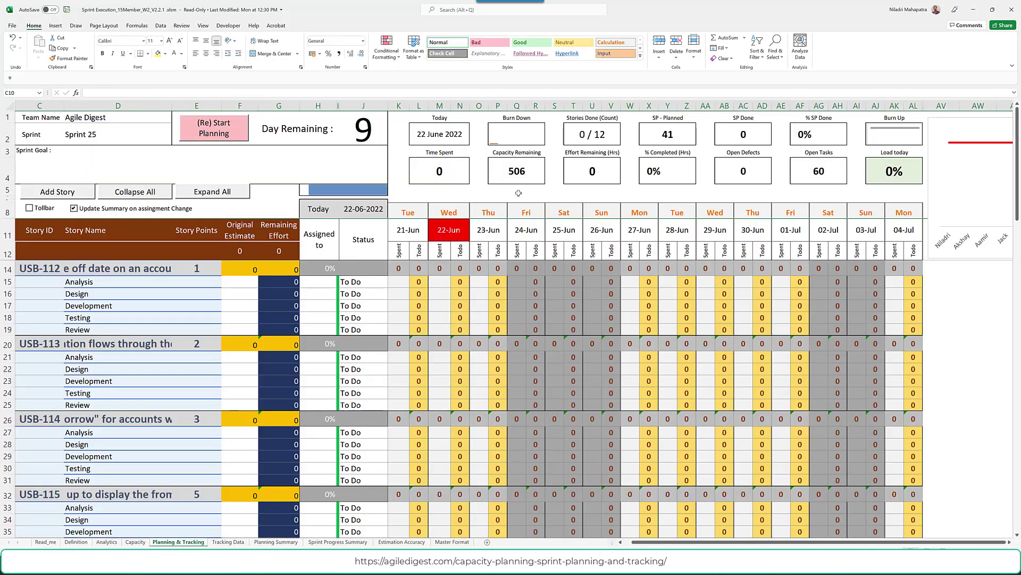
click(76, 542)
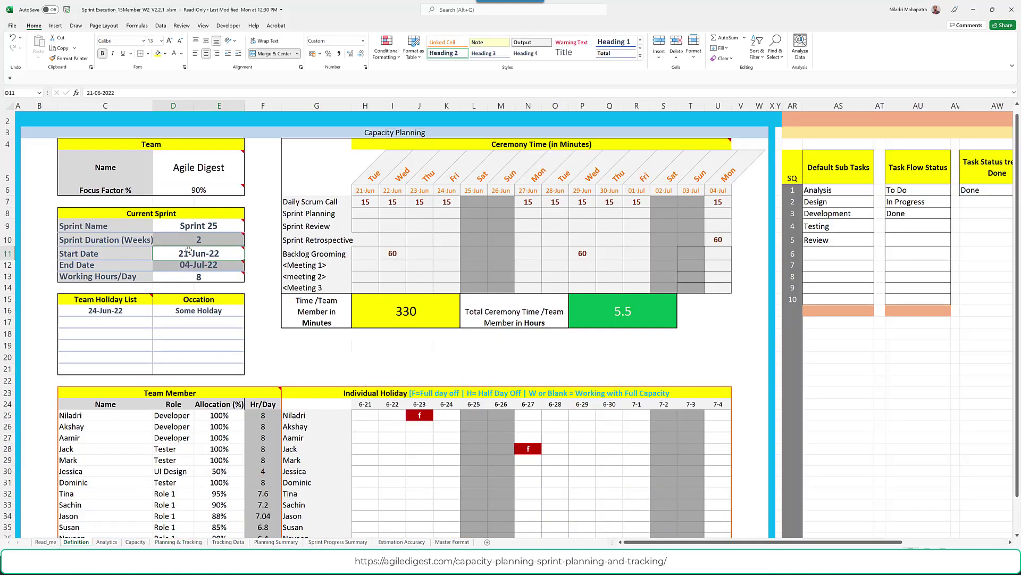
double_click(176, 252)
click(178, 253)
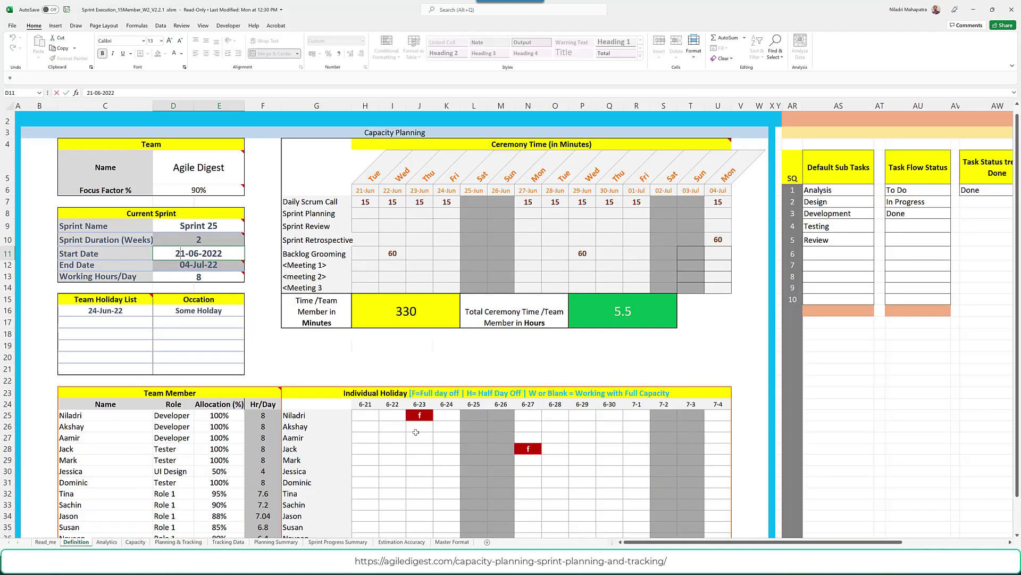
key(Delete)
text(0)
key(Return)
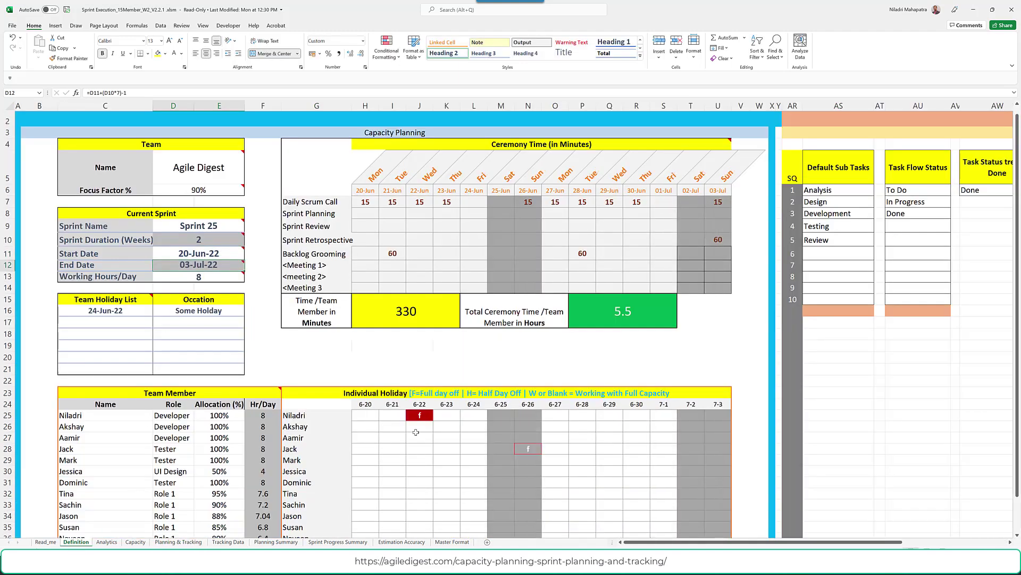
click(178, 542)
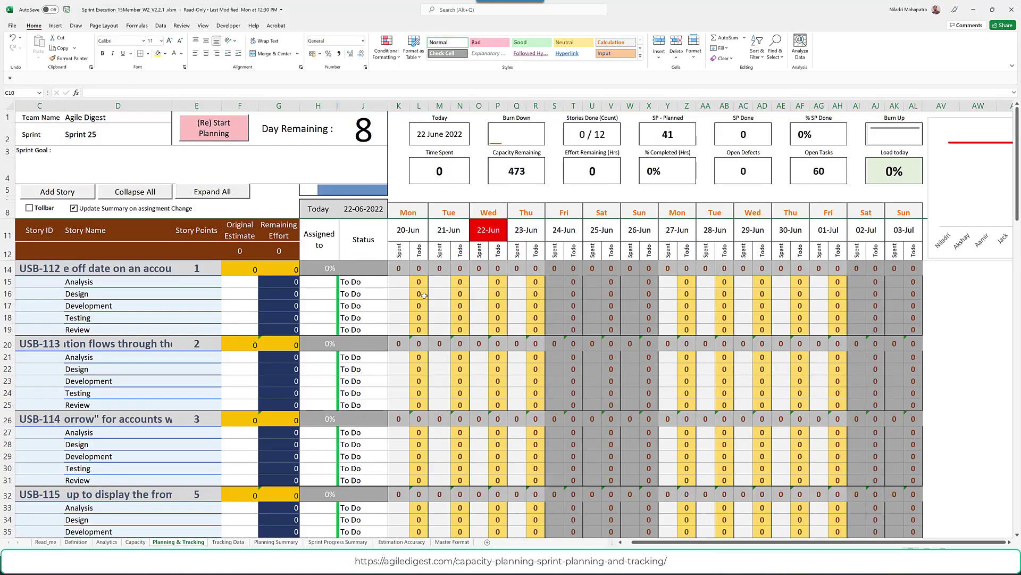
Restore the sprint Start Date to 21-Jun-22 on the Definition sheet.
click(76, 541)
double_click(179, 252)
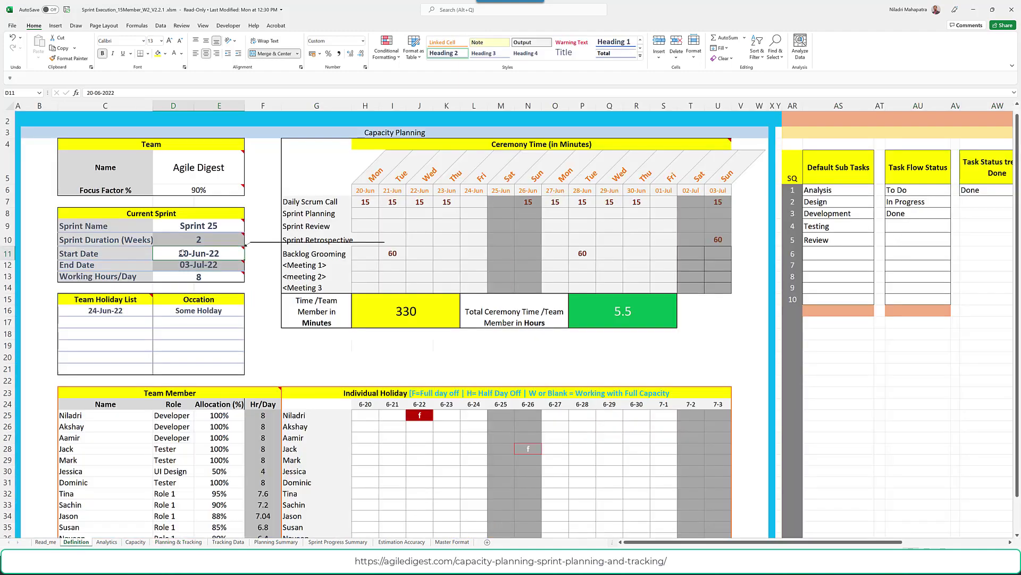
key(BackSpace)
text(1)
key(Return)
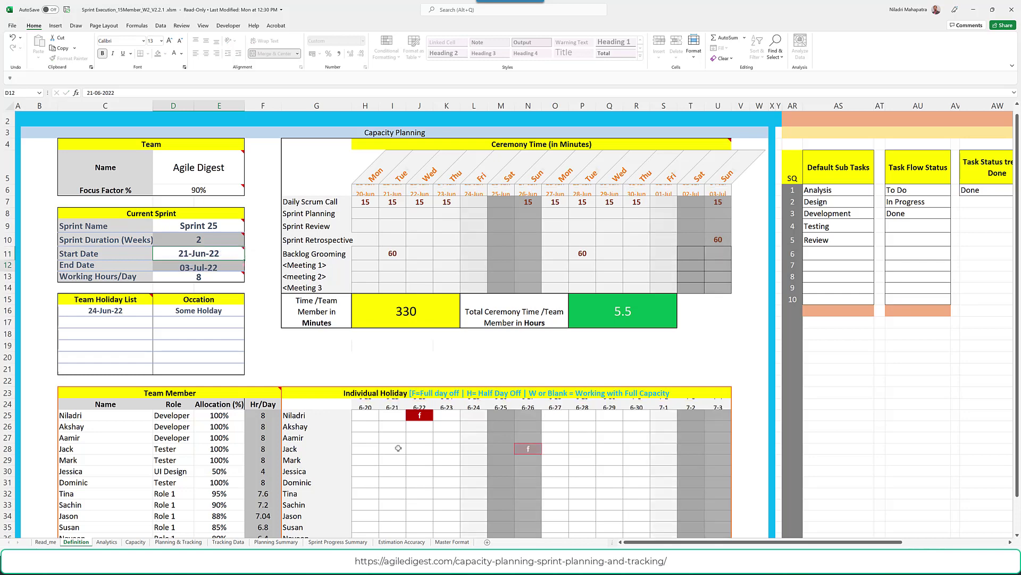
On Planning & Tracking, set the original estimate of USB-112's Analysis sub task to 5 and assign it to the second listed team member.
click(195, 542)
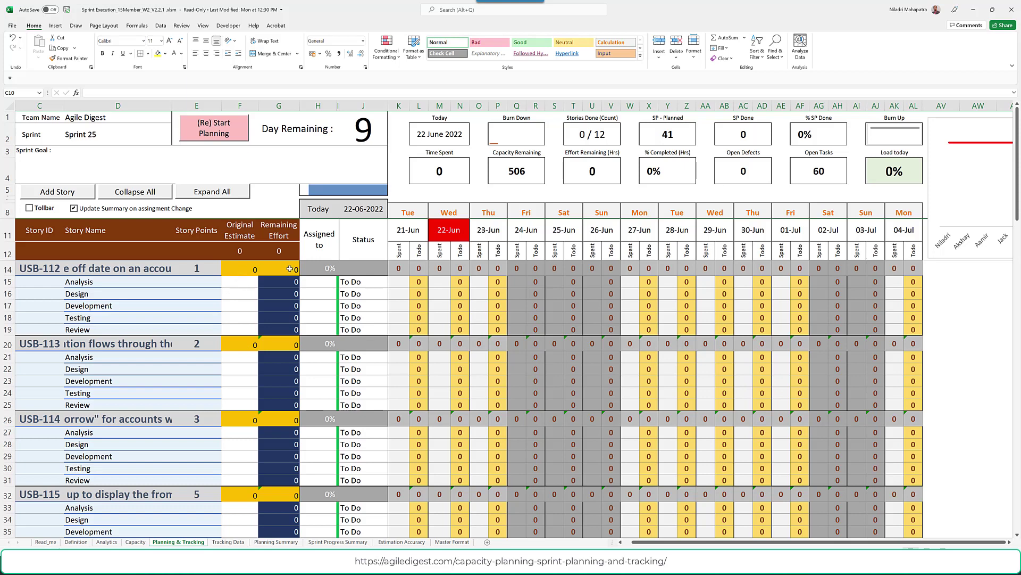
click(244, 283)
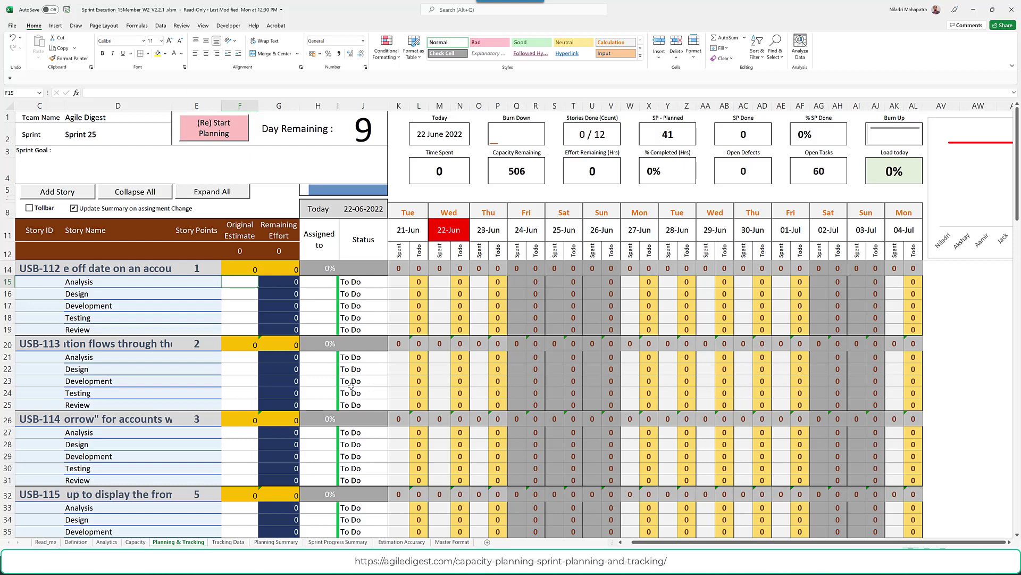
text(5)
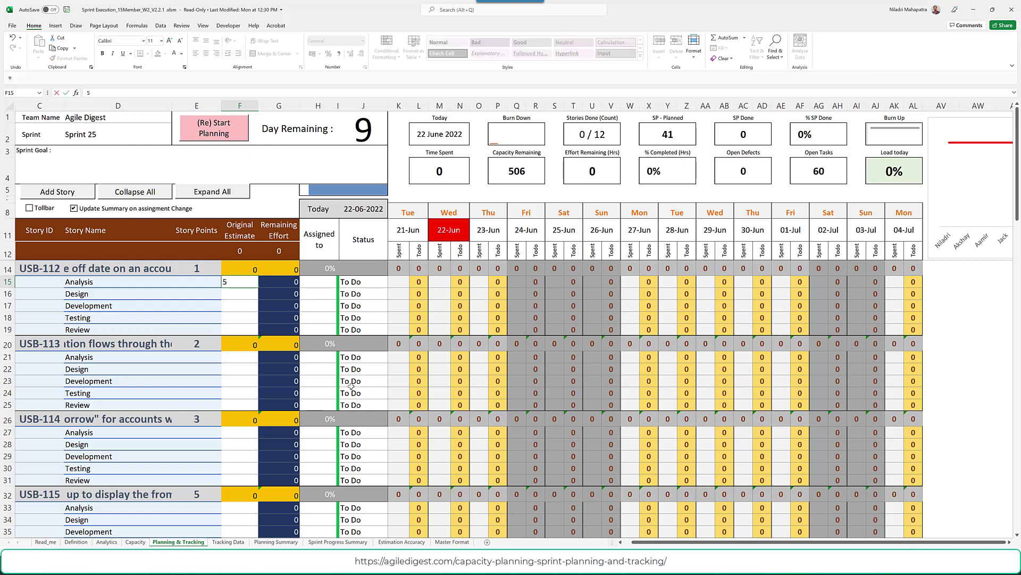
click(325, 285)
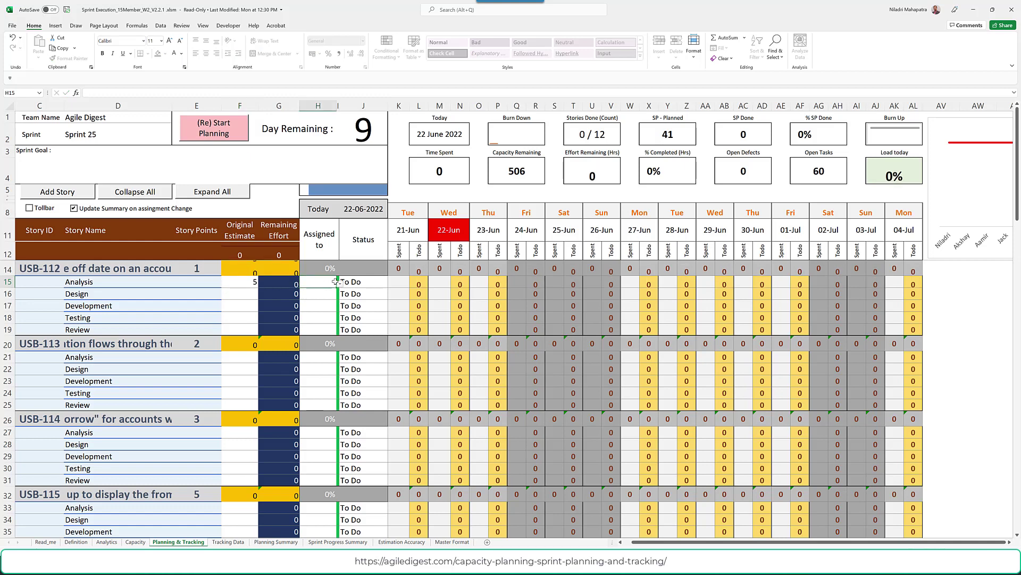
click(339, 283)
scroll(337, 294, up, 3)
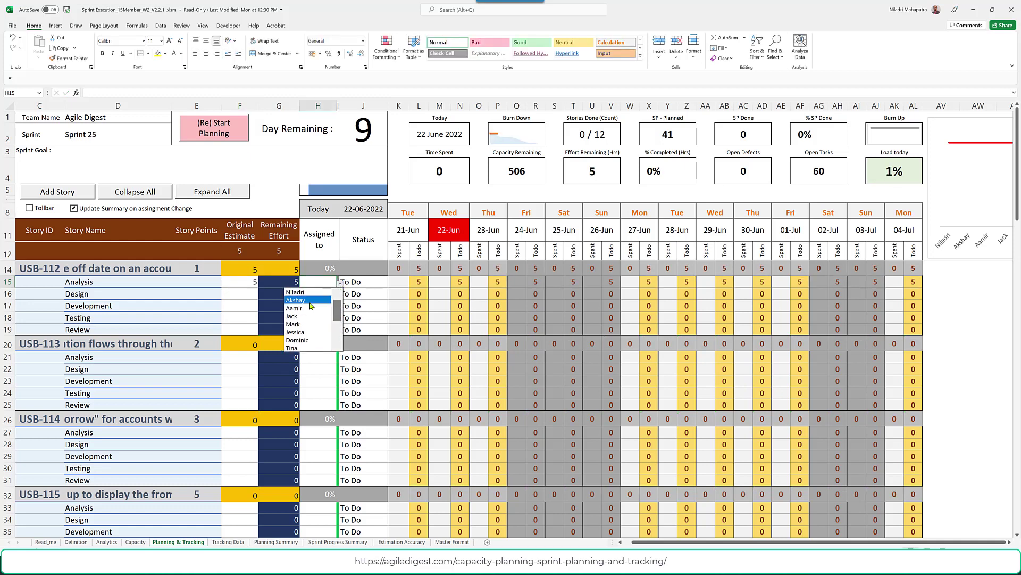
click(327, 298)
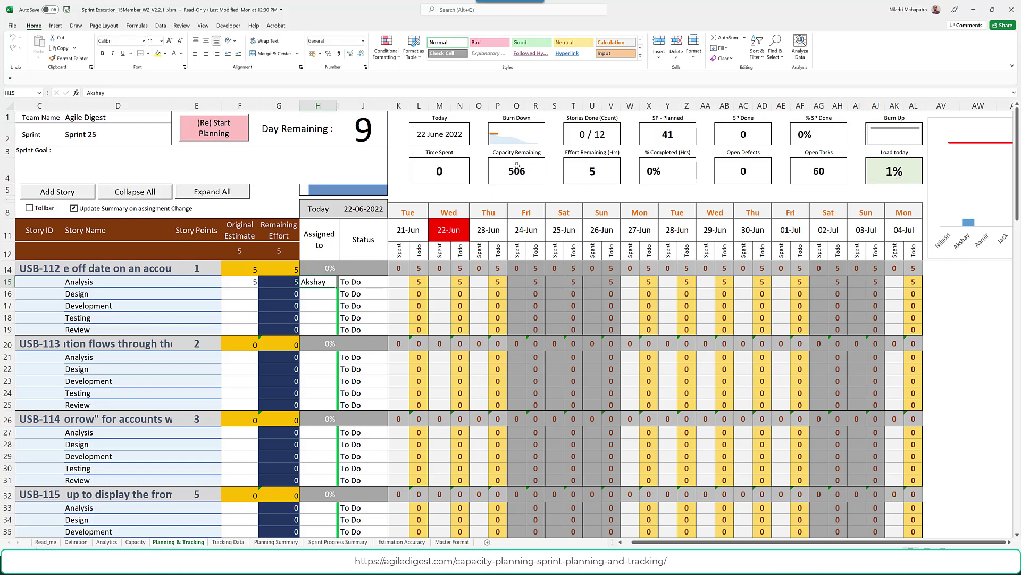
Enter original estimates of 4, 3, 6 and 10 for USB-112's Design, Development, Testing and Review sub tasks.
click(243, 295)
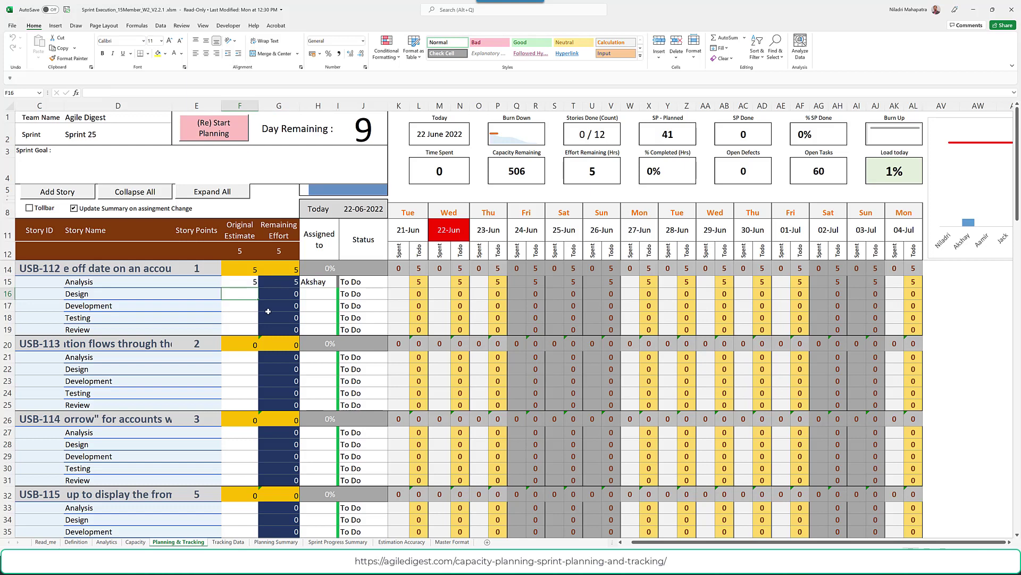
text(4)
key(Return)
text(3)
key(Return)
text(6)
key(Return)
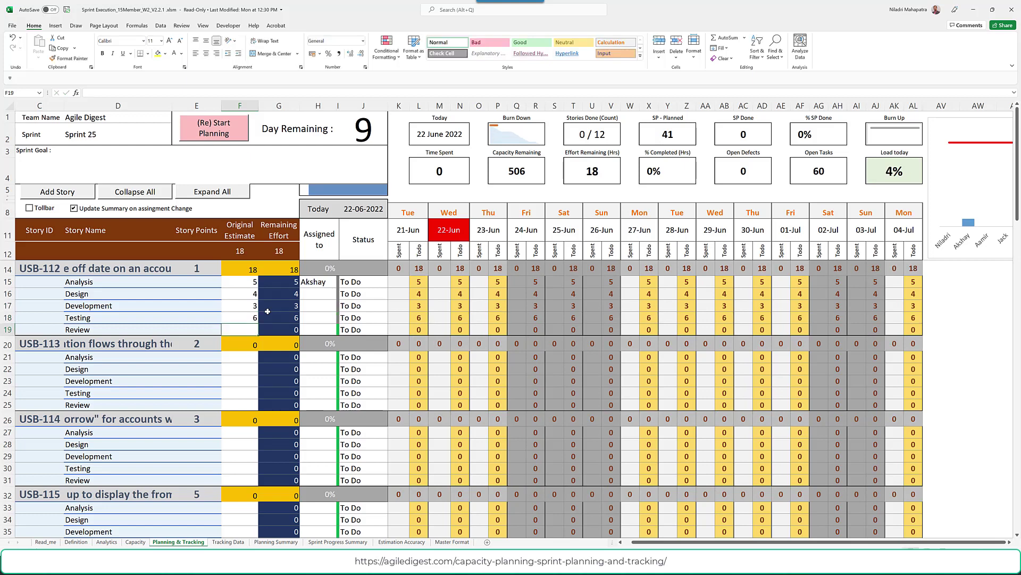
text(10)
key(ctrl+Return)
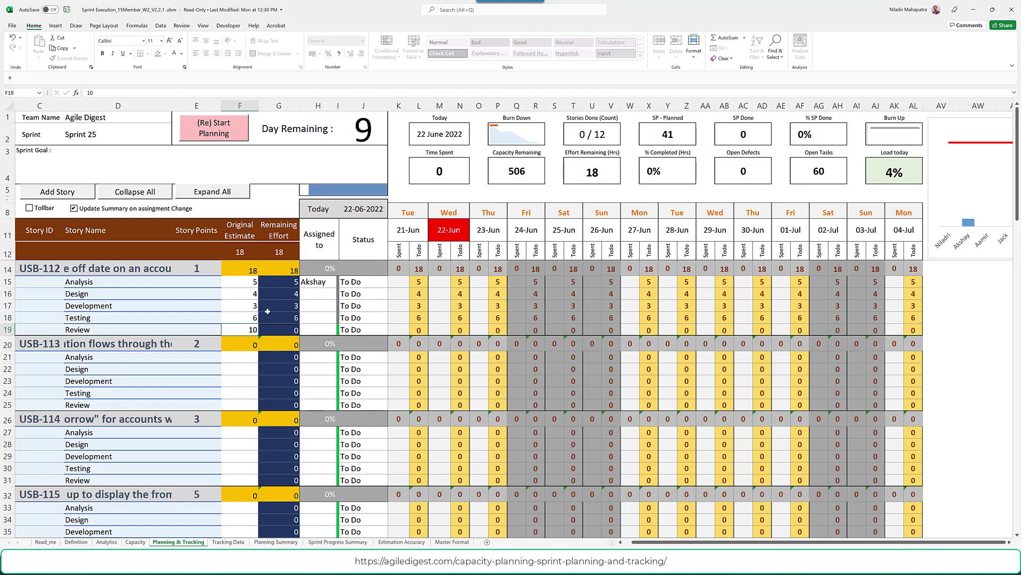
Assign USB-112's Design, Development, Testing and Review sub tasks to the tenth, ninth, twelfth and eighth listed team members respectively.
click(318, 293)
click(343, 299)
click(312, 318)
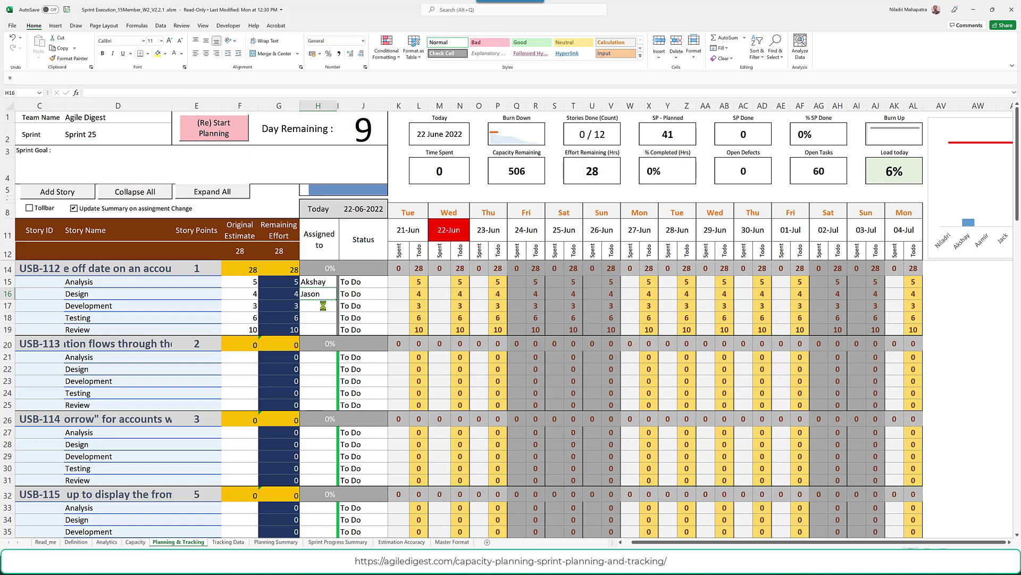
click(323, 305)
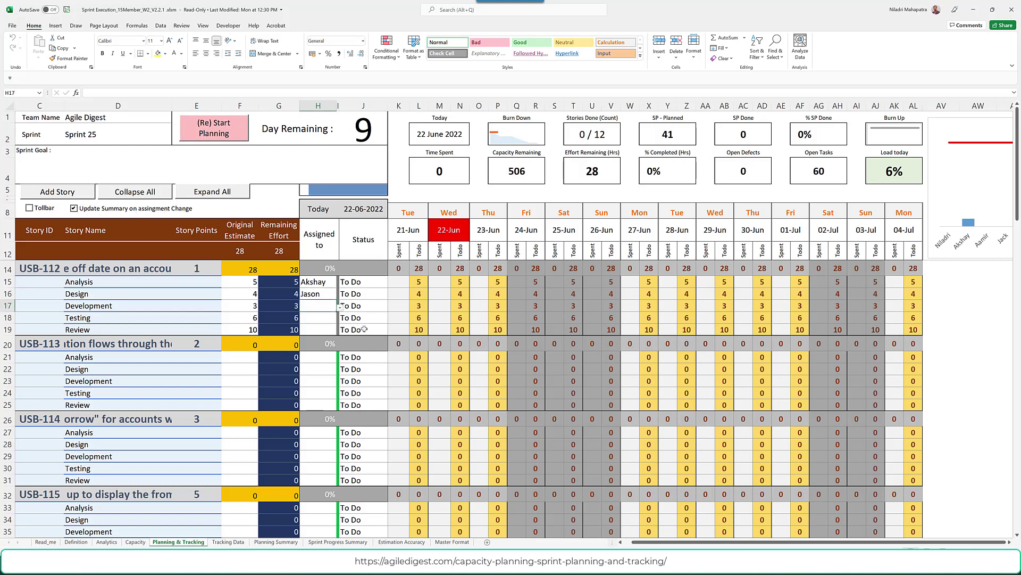
click(340, 308)
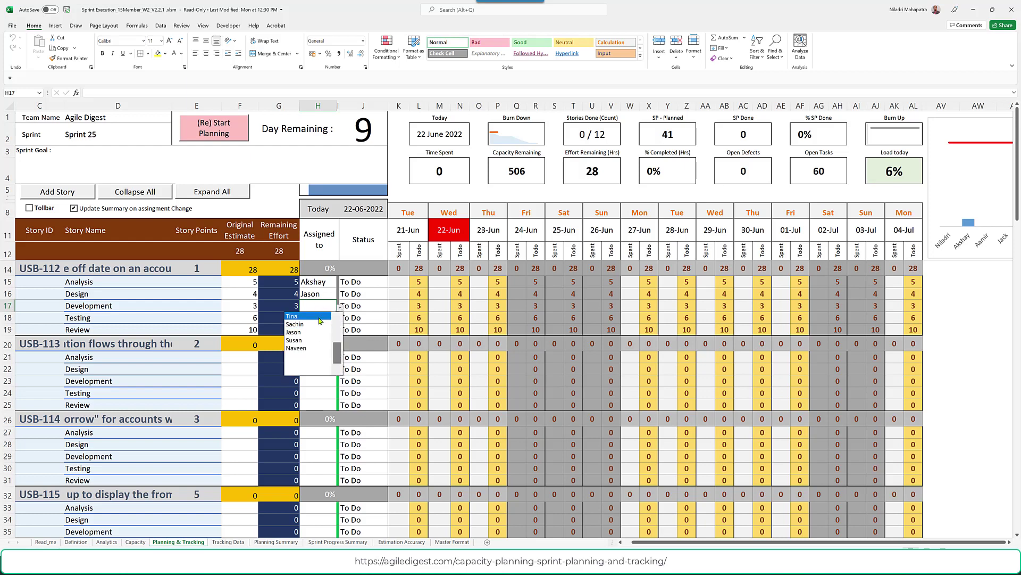
click(310, 330)
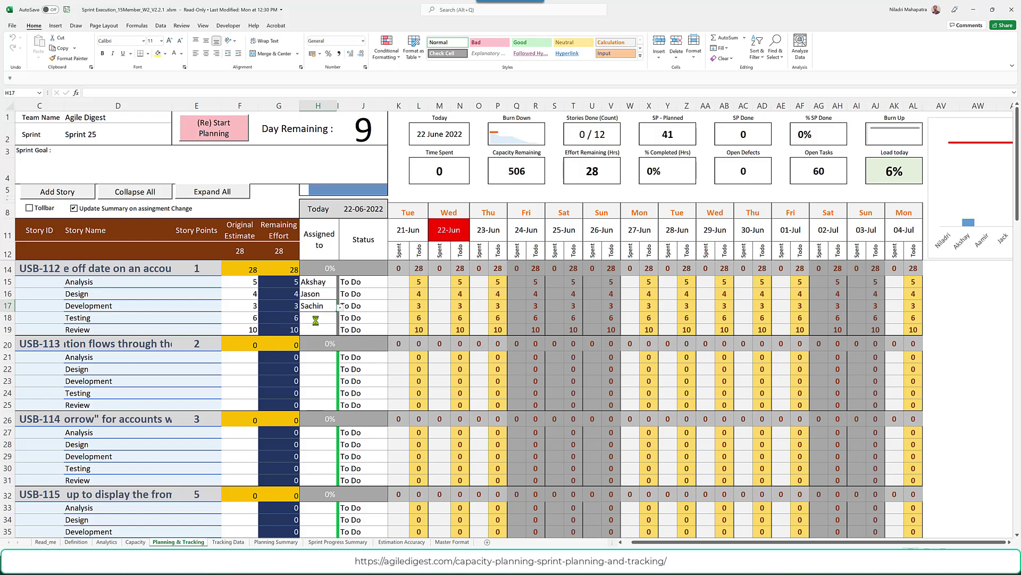
click(320, 318)
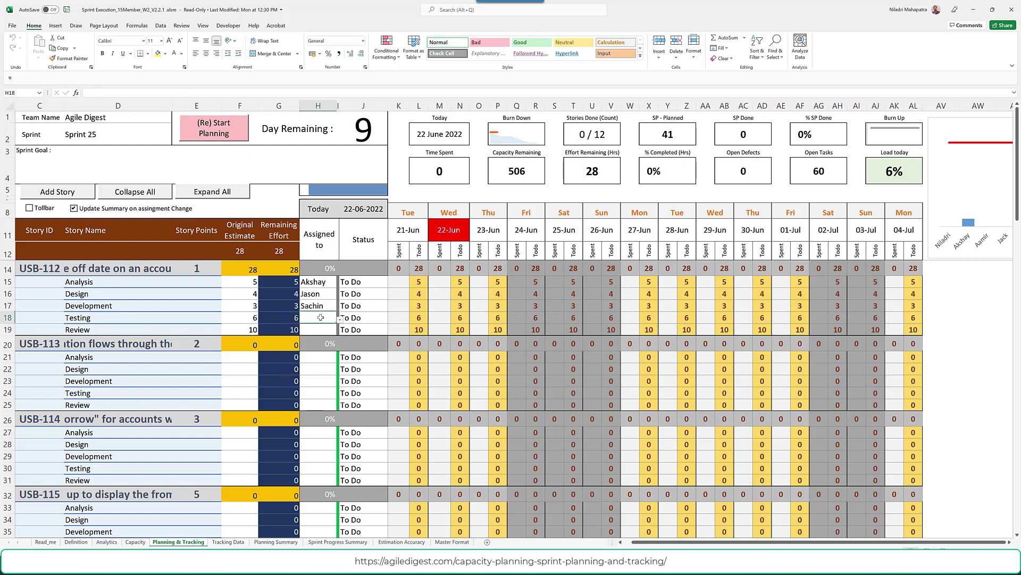
click(340, 319)
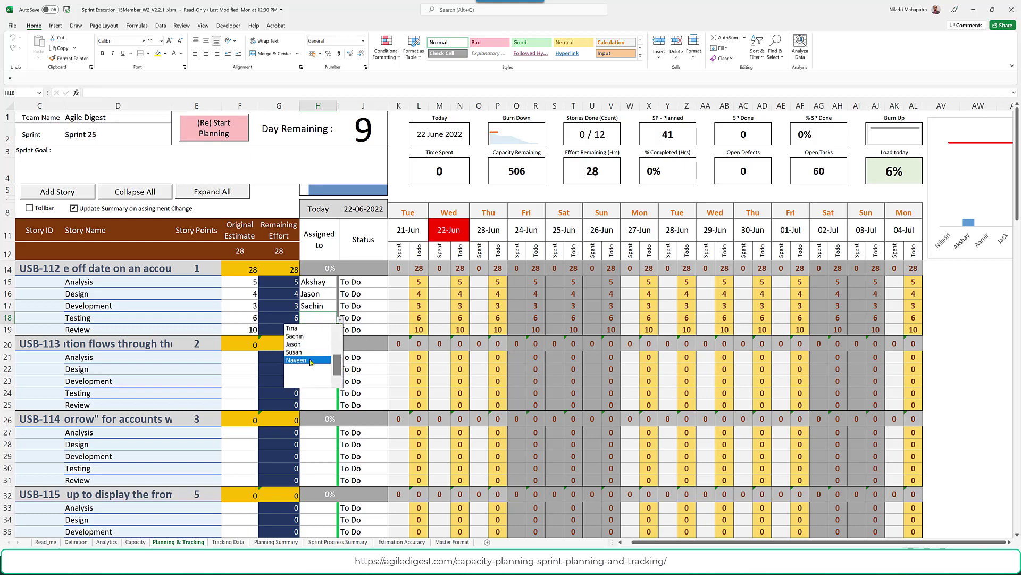
click(309, 360)
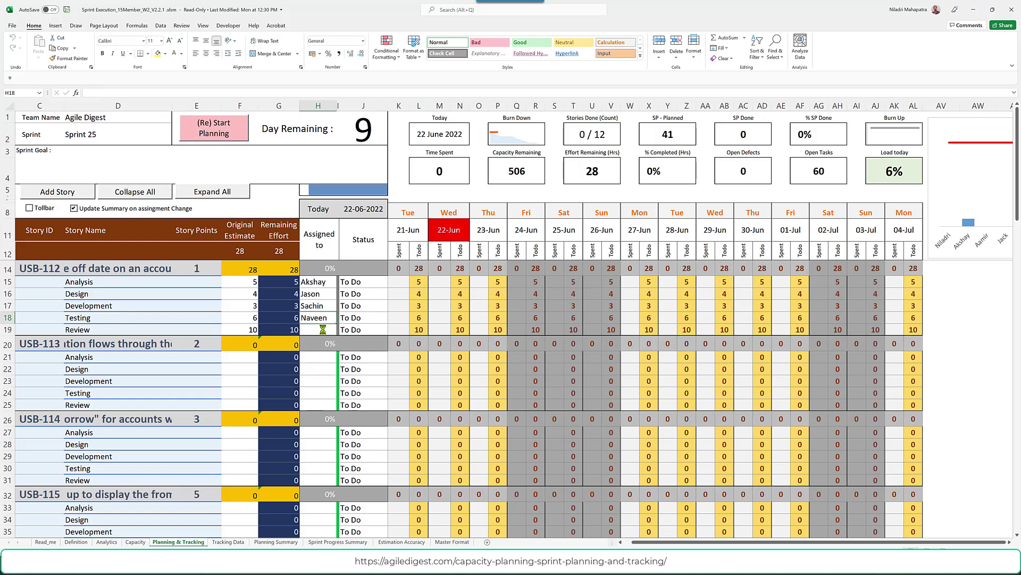
click(322, 330)
click(339, 331)
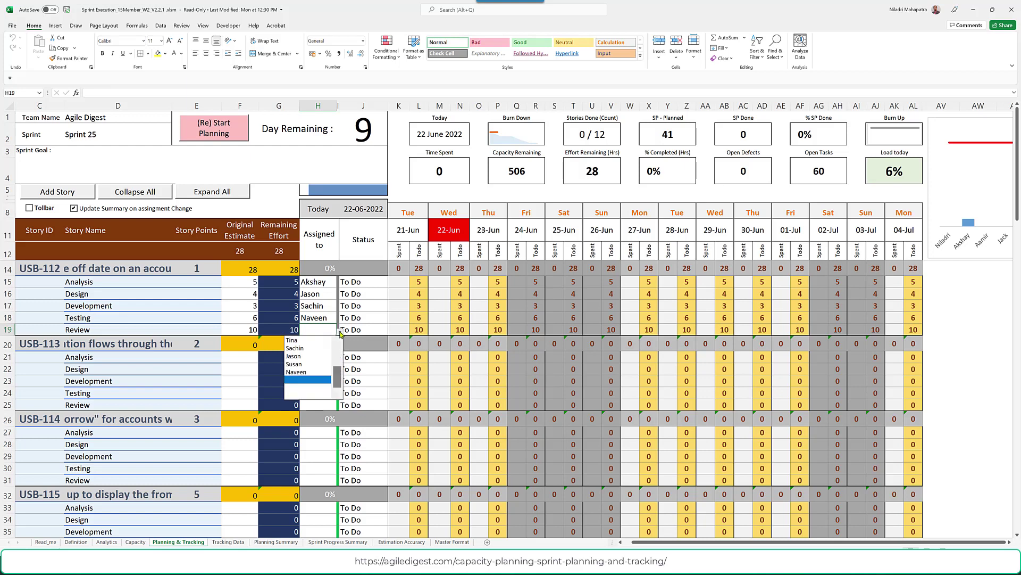
click(295, 340)
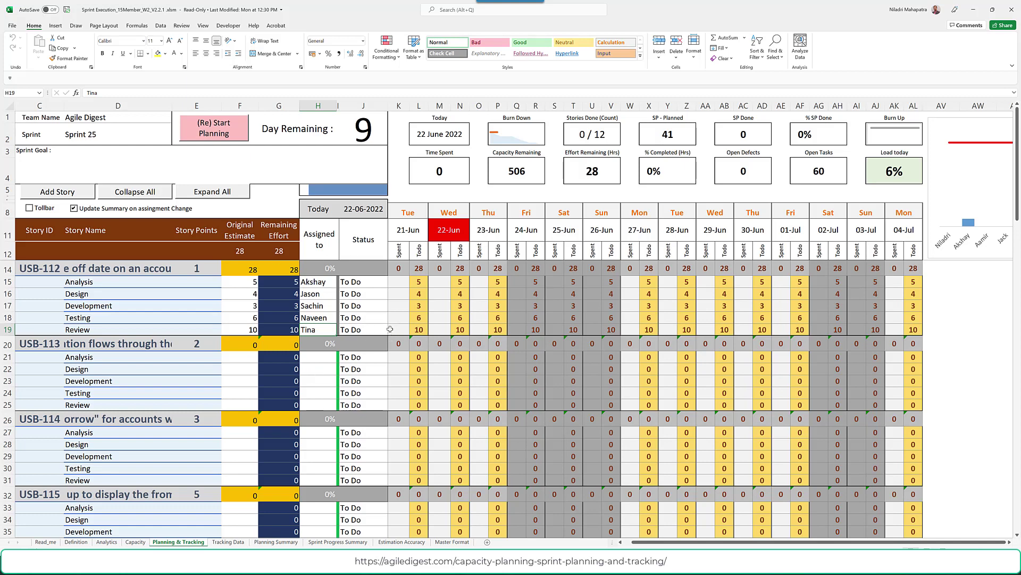
Examine each member's sprint, committed and available capacity on the Planning Summary sheet, and read the task comments on USB-112's hours.
click(276, 542)
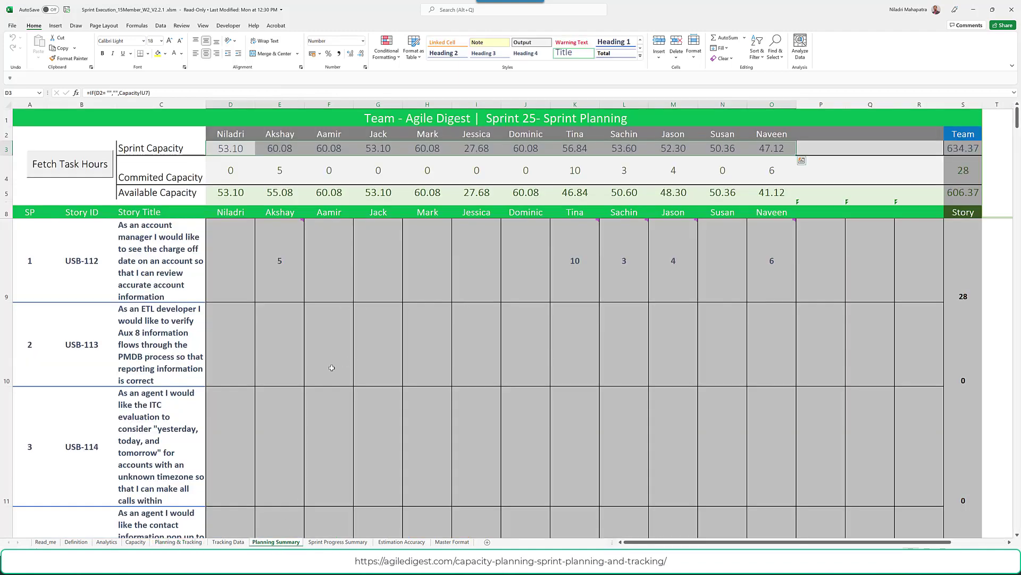
ctrl+scroll(331, 367, down, 2)
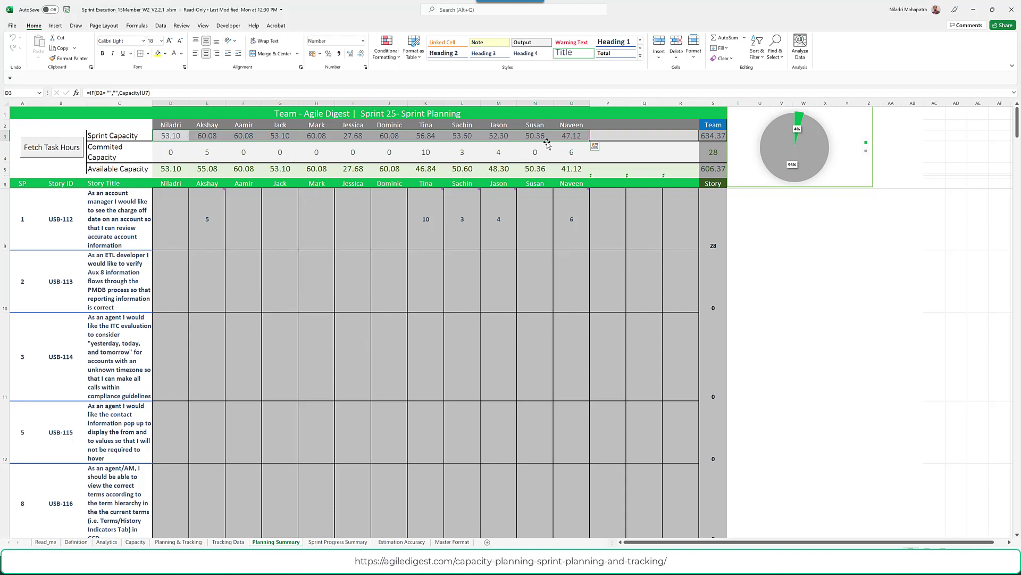
click(215, 214)
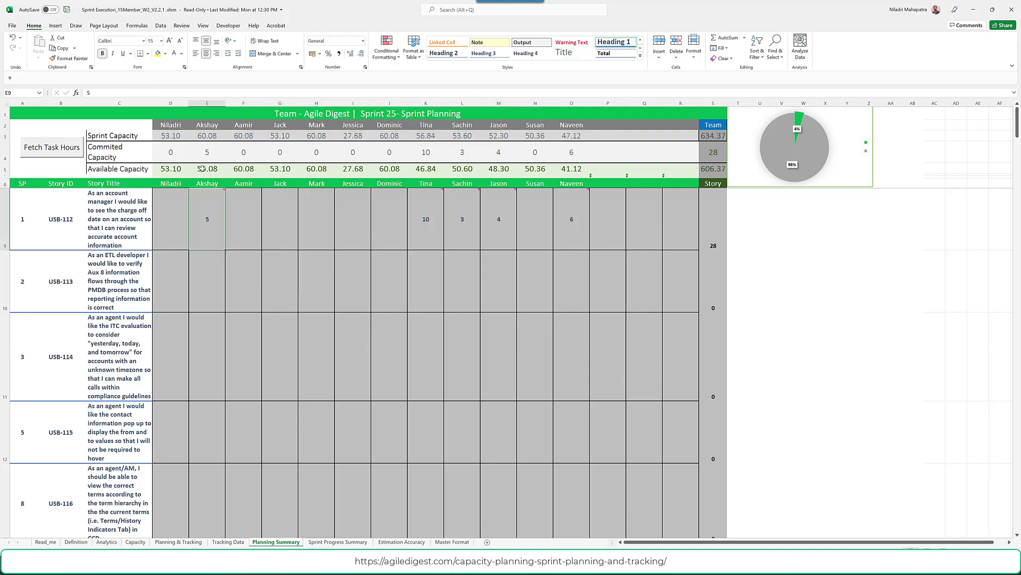
mouse_move(211, 212)
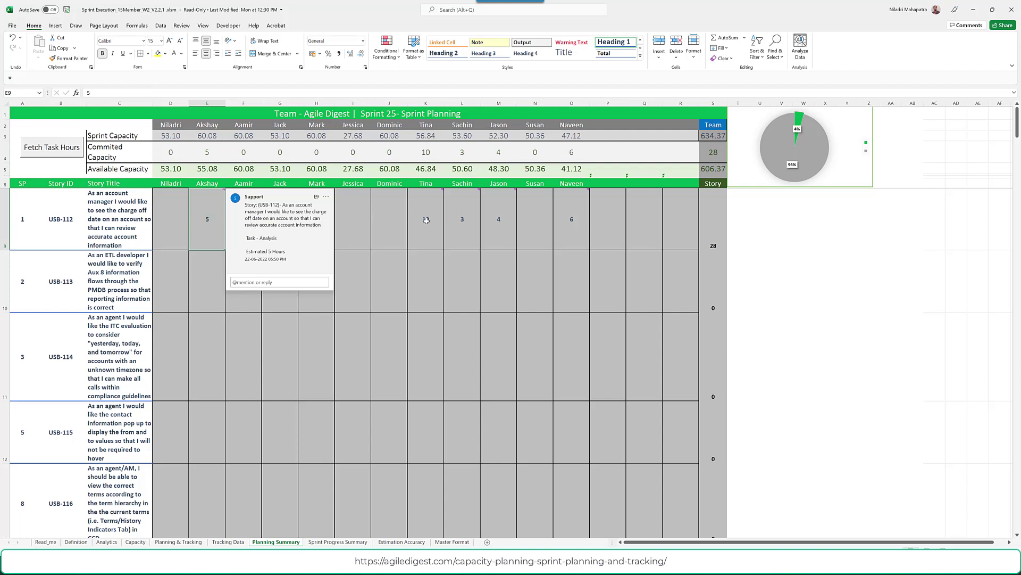
mouse_move(432, 220)
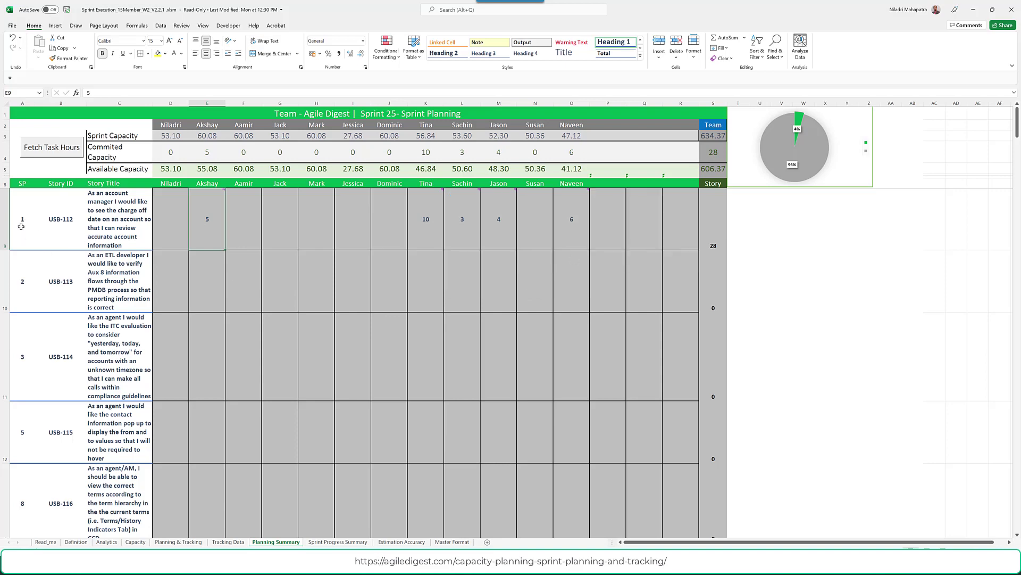
Reduce the row height of the stories on Planning Summary and check the task comments on USB-112's hours.
drag(7, 224, 7, 200)
click(194, 316)
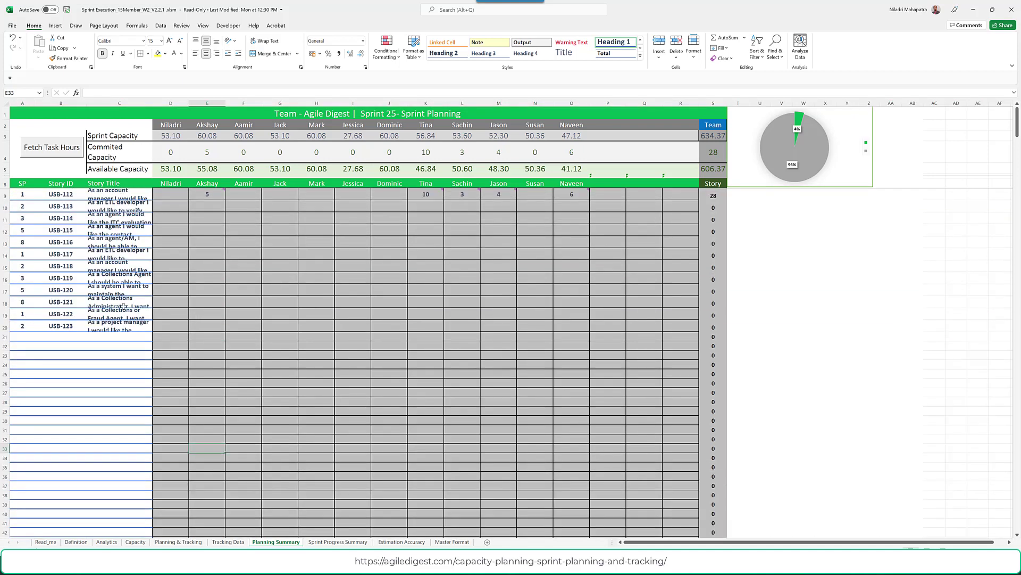
mouse_move(208, 192)
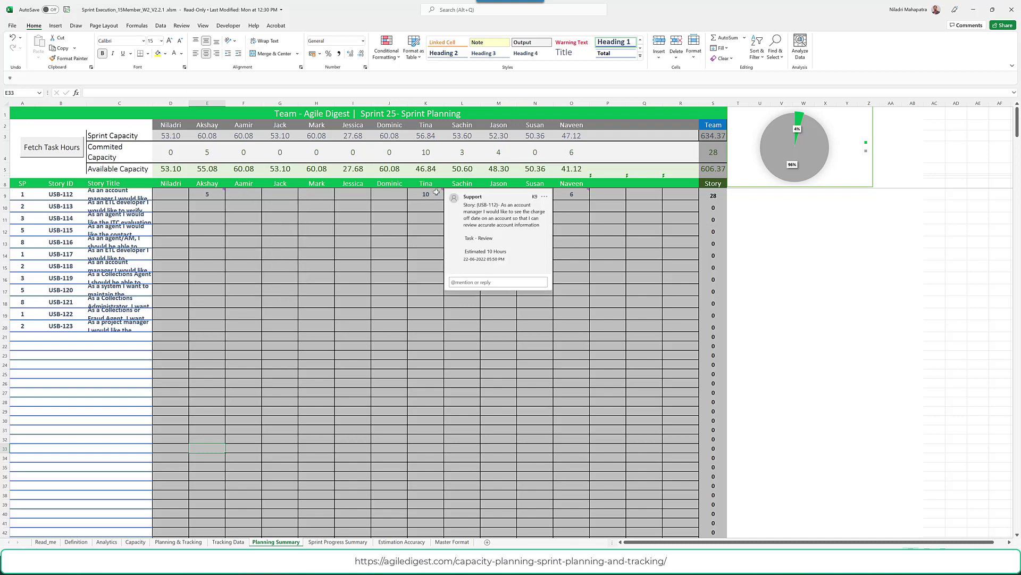
mouse_move(577, 196)
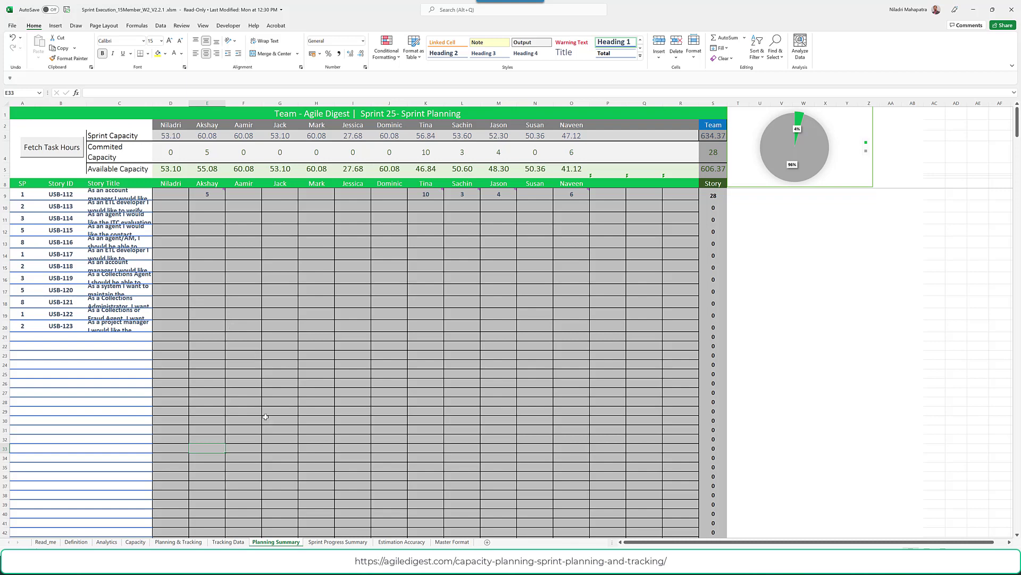
Turn off summary updating on assignment change in Planning & Tracking and enter estimates of 2, 6, 8, 3 and 8 for USB-113's sub tasks.
click(178, 542)
click(74, 208)
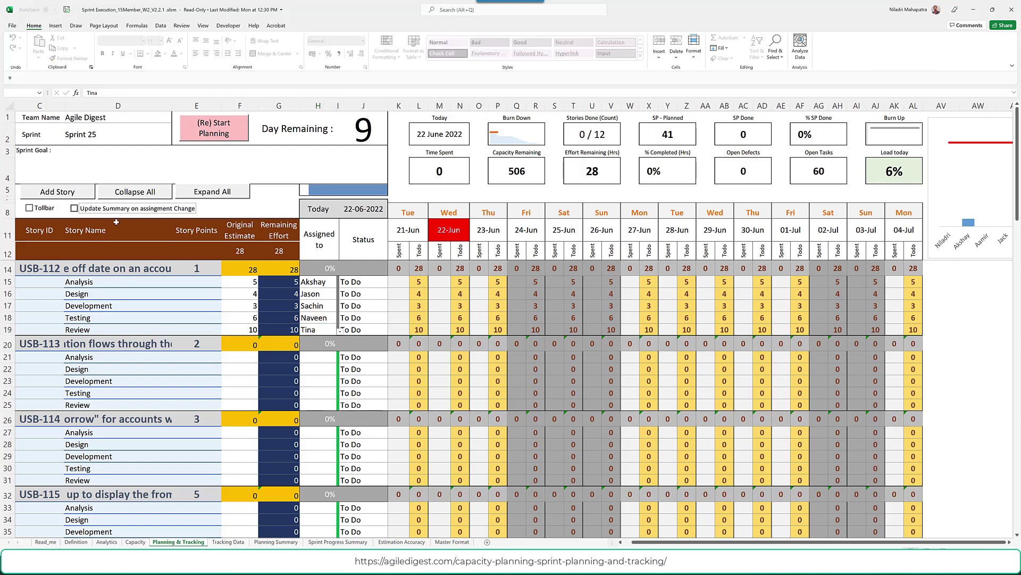
click(248, 360)
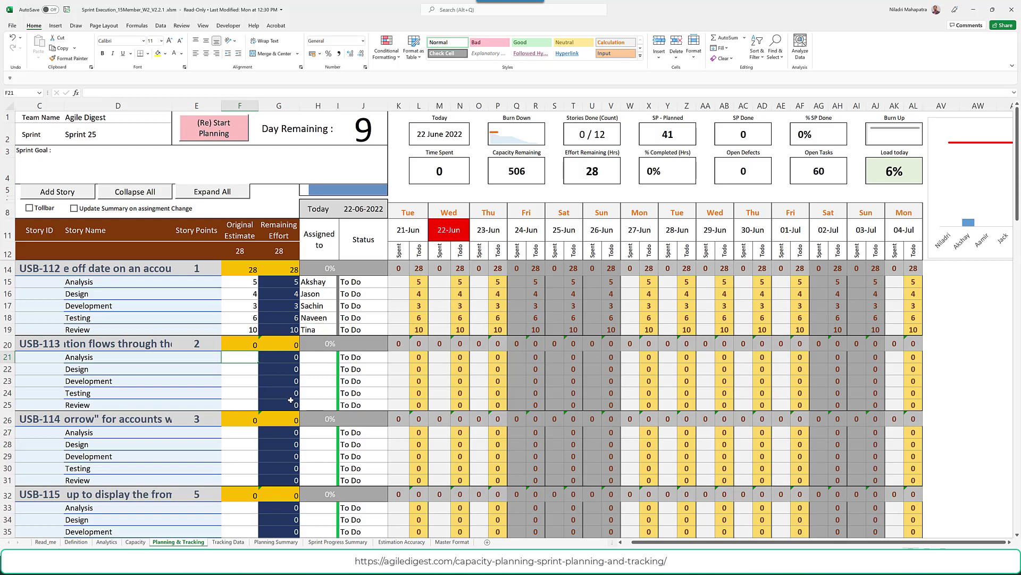
text(23)
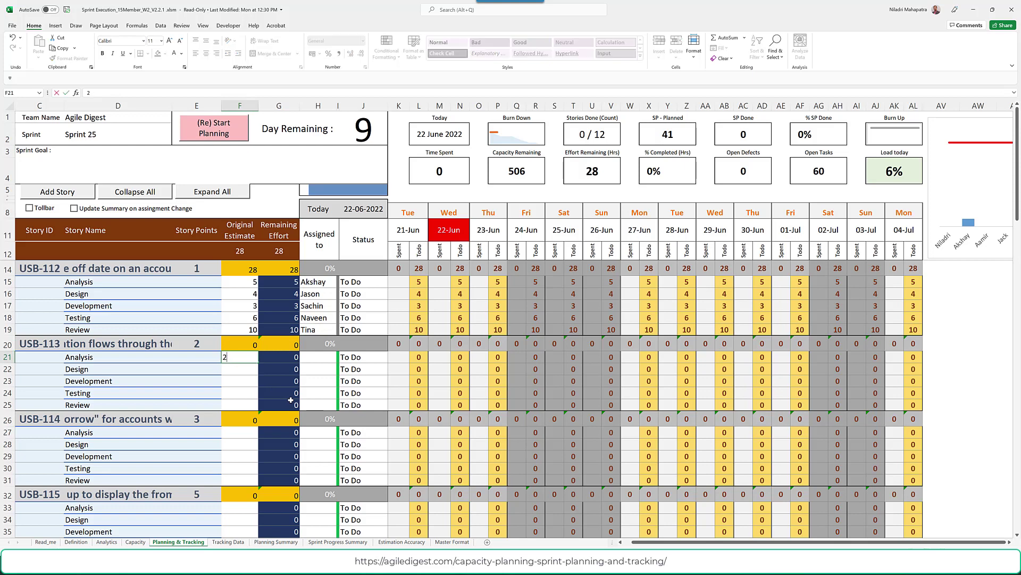
click(246, 372)
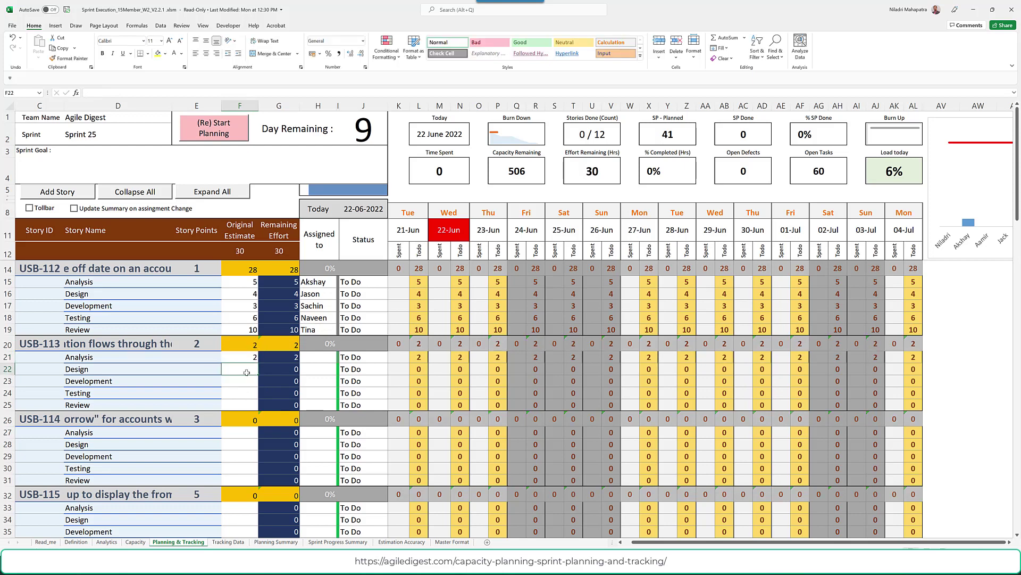
text(6)
key(Return)
text(8)
key(Return)
text(3)
key(Return)
text(8)
Assign USB-113's Analysis, Design and Development sub tasks to the team member who has USB-112's Development sub task.
click(332, 356)
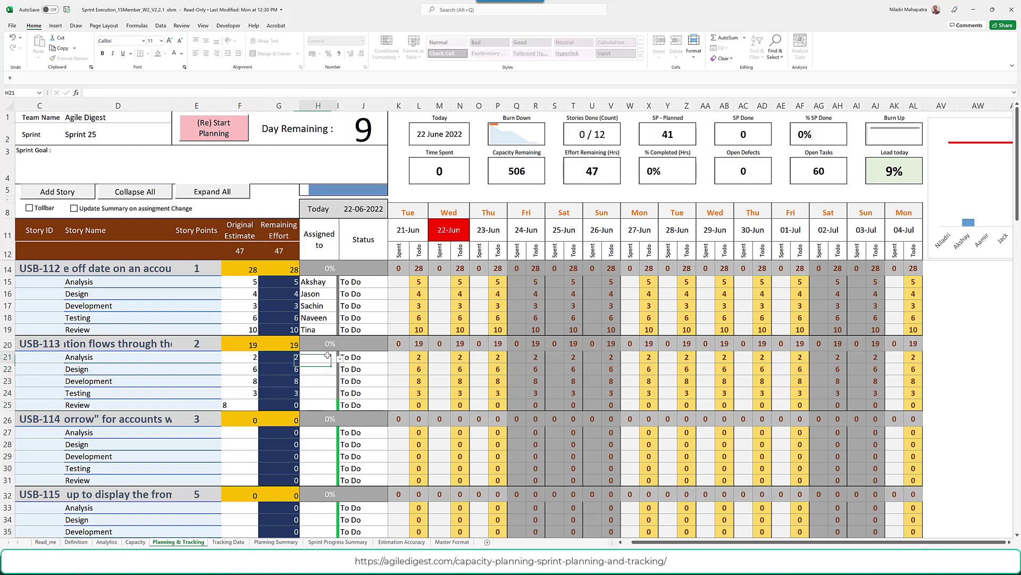
click(339, 359)
click(317, 382)
click(322, 369)
click(340, 371)
click(294, 387)
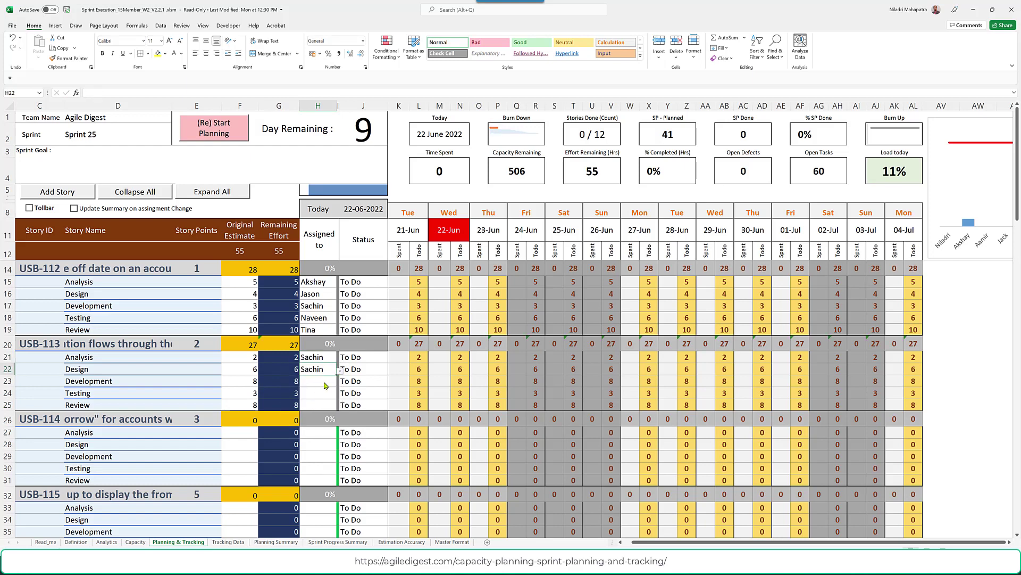
click(321, 381)
click(339, 383)
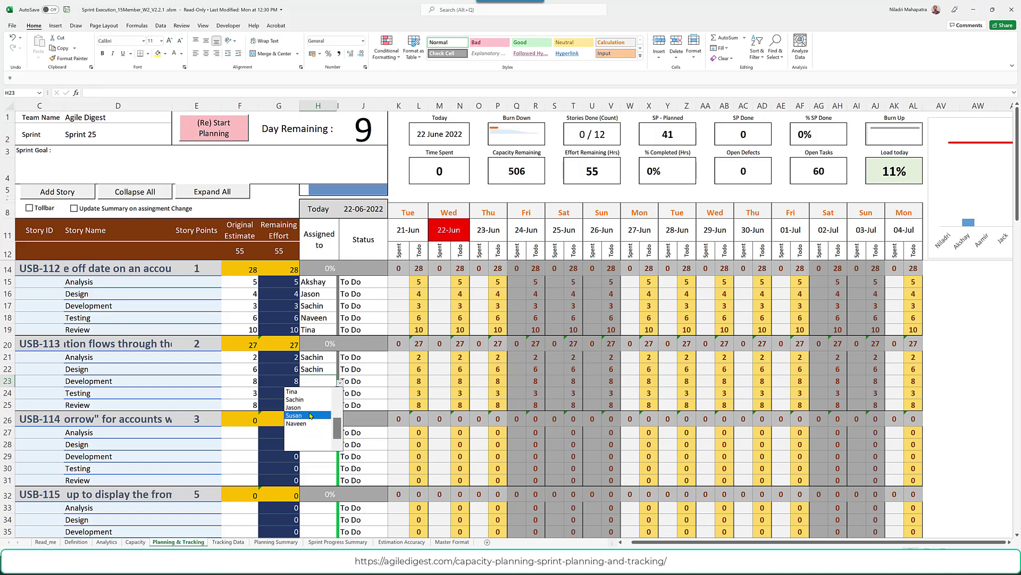
click(308, 400)
Assign USB-113's Testing to the member who has USB-112's Testing, and its Review to the member who has USB-112's Analysis.
click(322, 395)
click(341, 396)
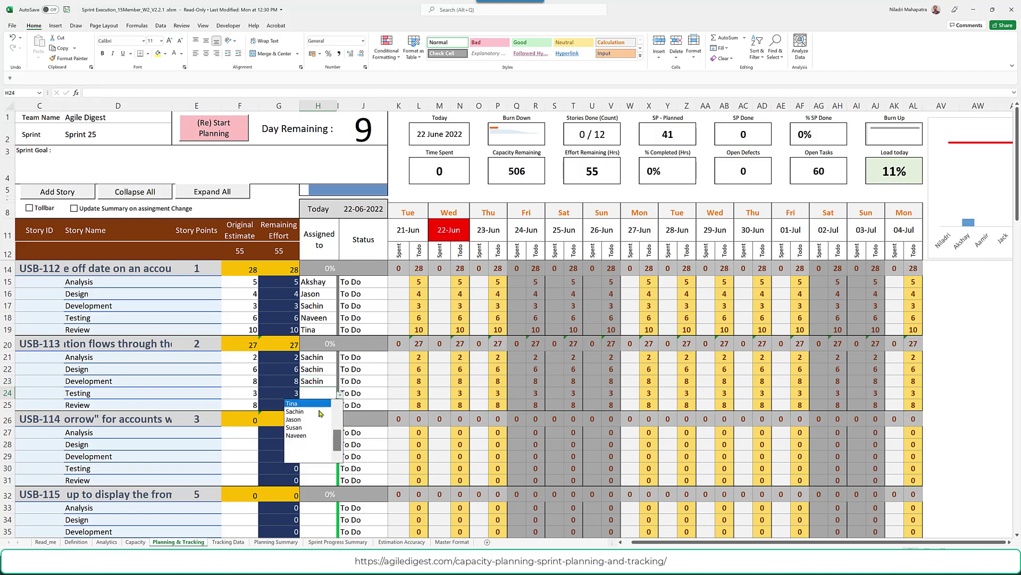
click(322, 431)
click(323, 404)
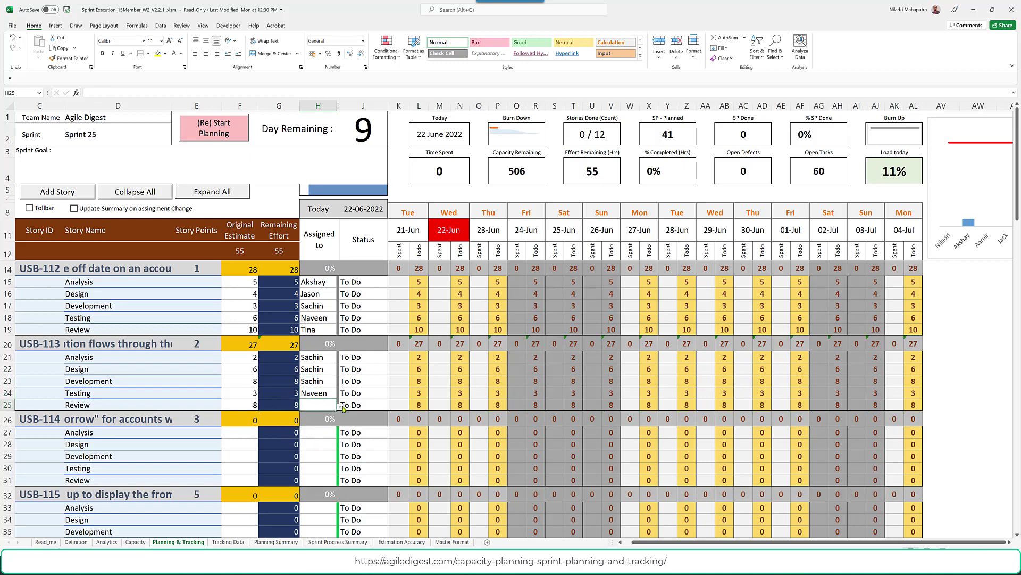
click(341, 407)
click(306, 423)
Fetch the task hours into the Planning Summary sheet and agree to override the existing data.
click(276, 542)
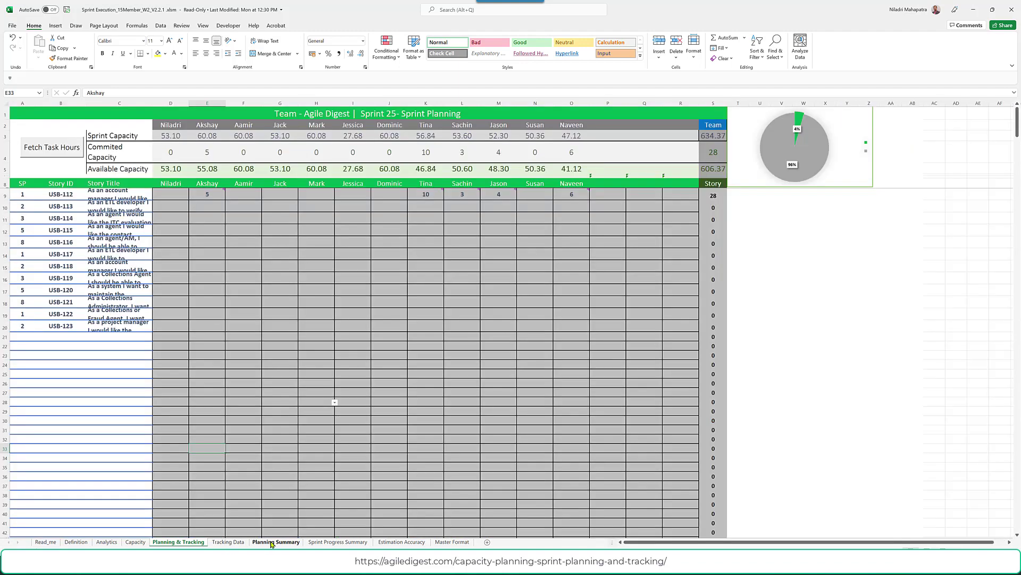
click(48, 154)
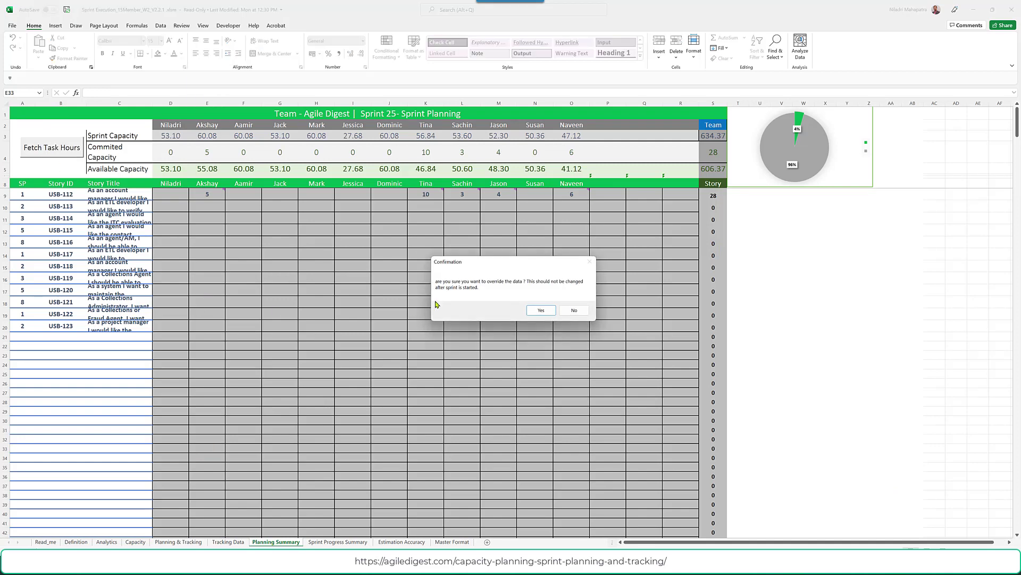
click(534, 309)
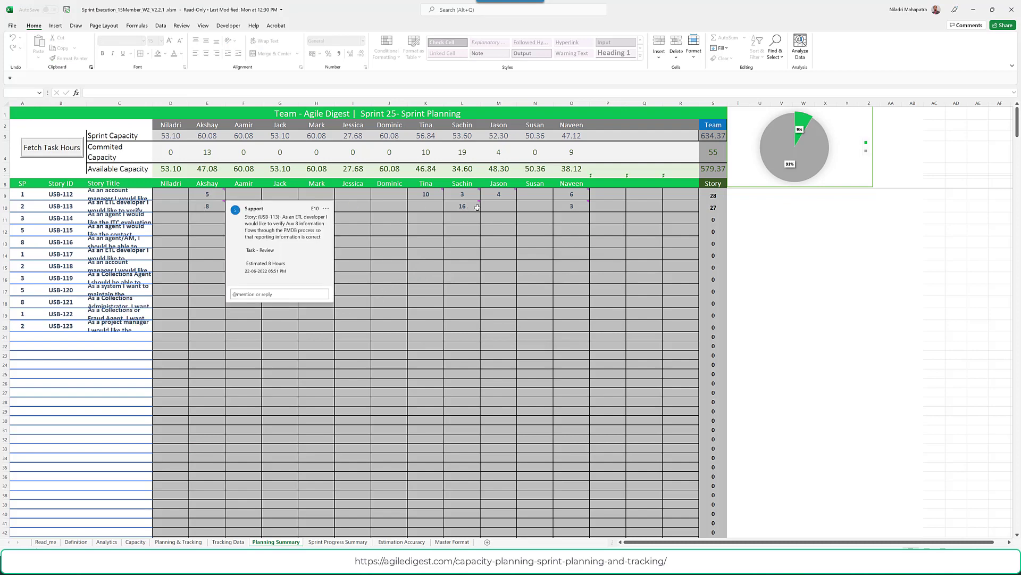
Read through all the task comments on the ninth listed team member's hours for USB-113.
mouse_move(475, 206)
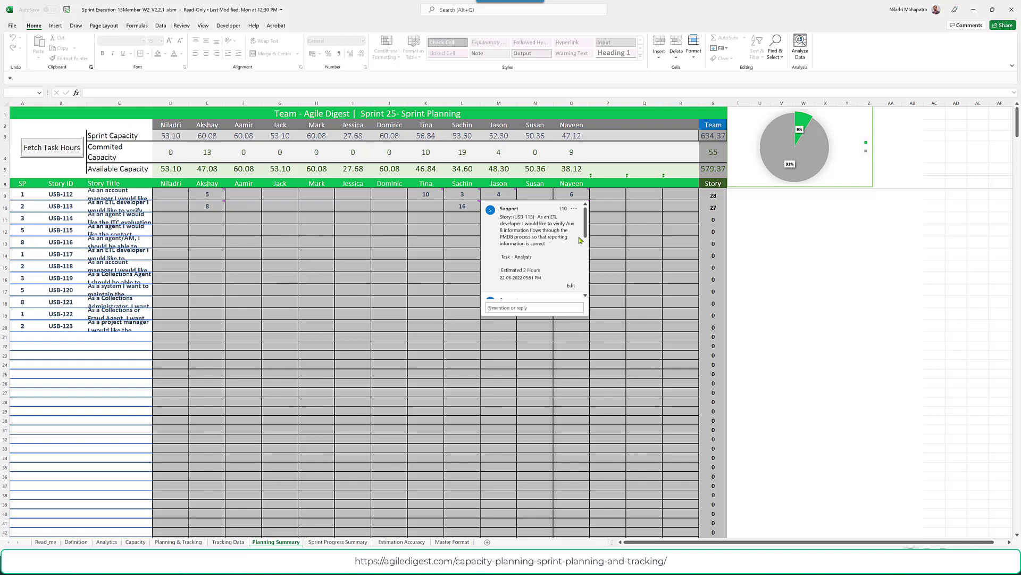
drag(587, 229, 568, 277)
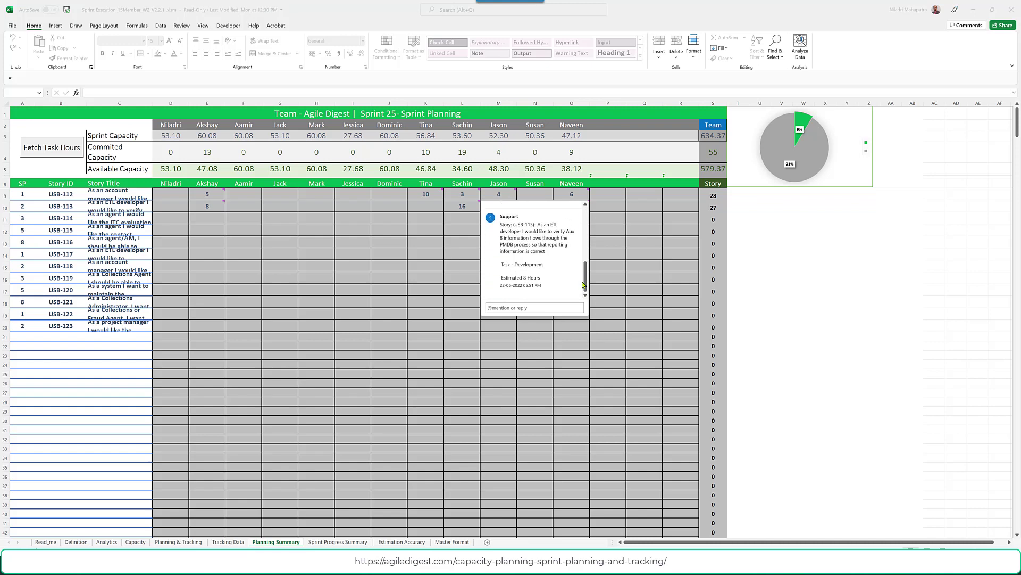
scroll(532, 245, up, 10)
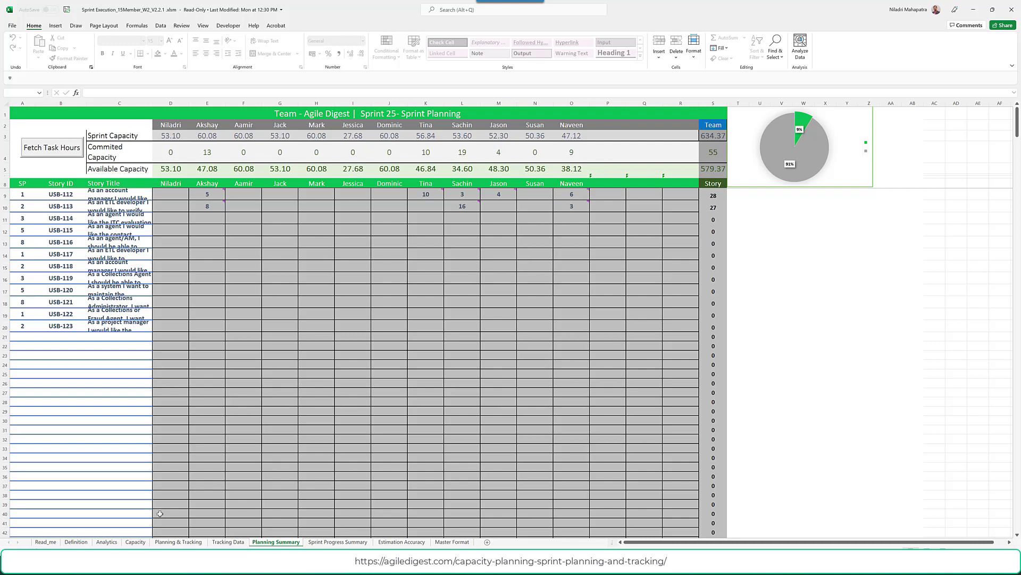
Turn on summary updating on assignment change in Planning & Tracking.
click(178, 542)
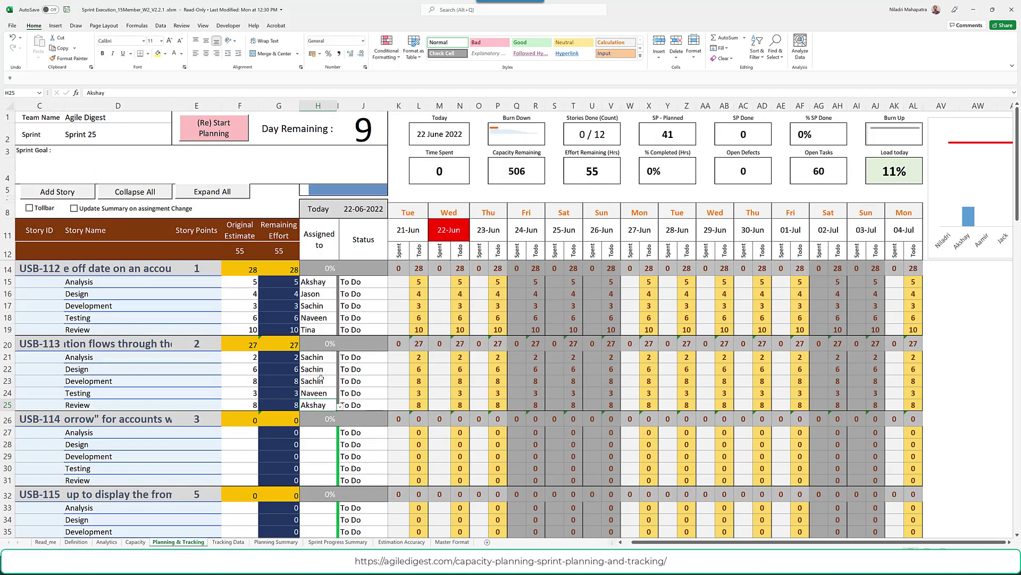
click(248, 434)
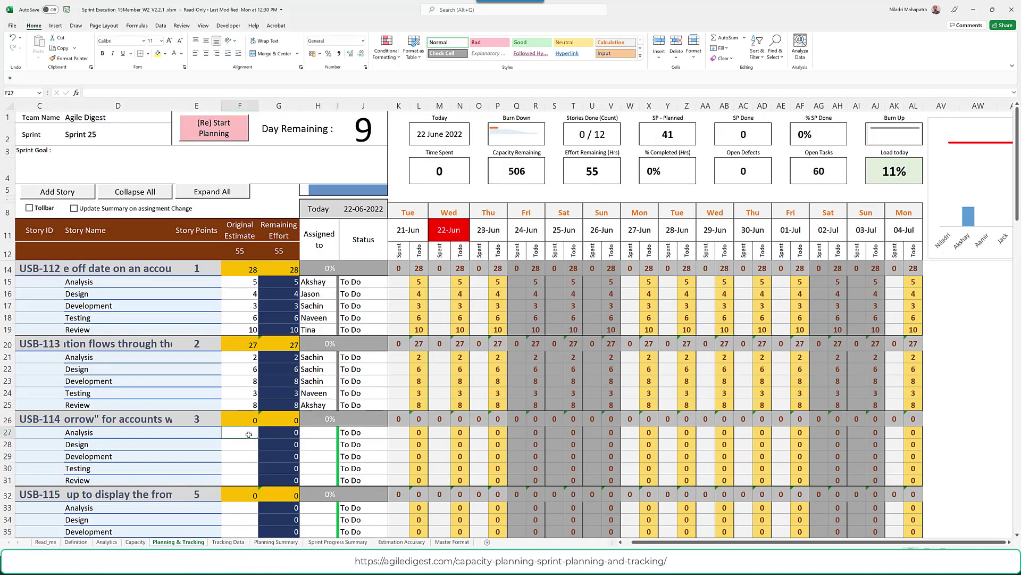
click(74, 209)
Set the original estimate of USB-114's Analysis to 39 and assign it to the fifth listed team member.
text(39)
click(325, 432)
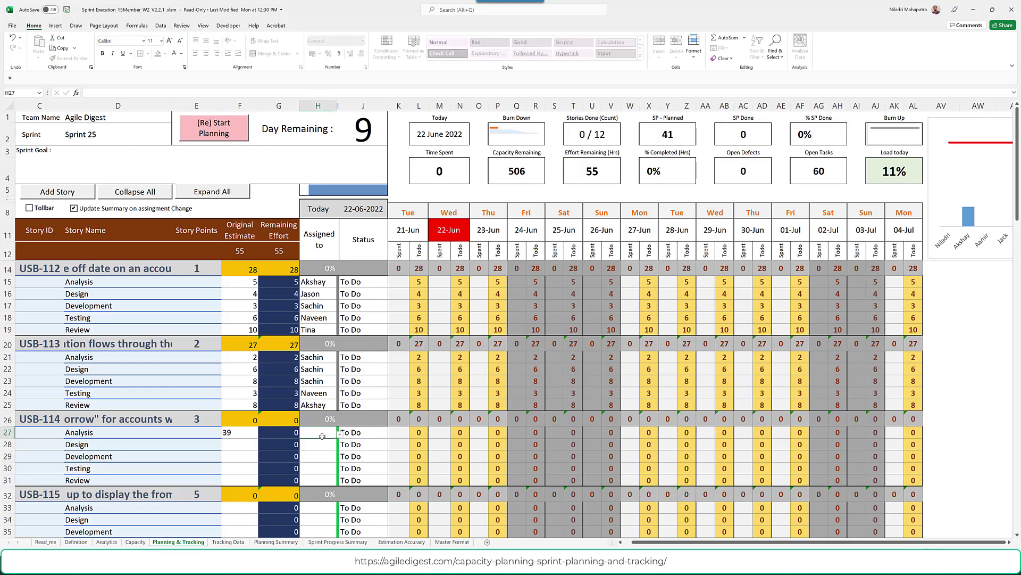
click(339, 434)
drag(338, 479, 337, 462)
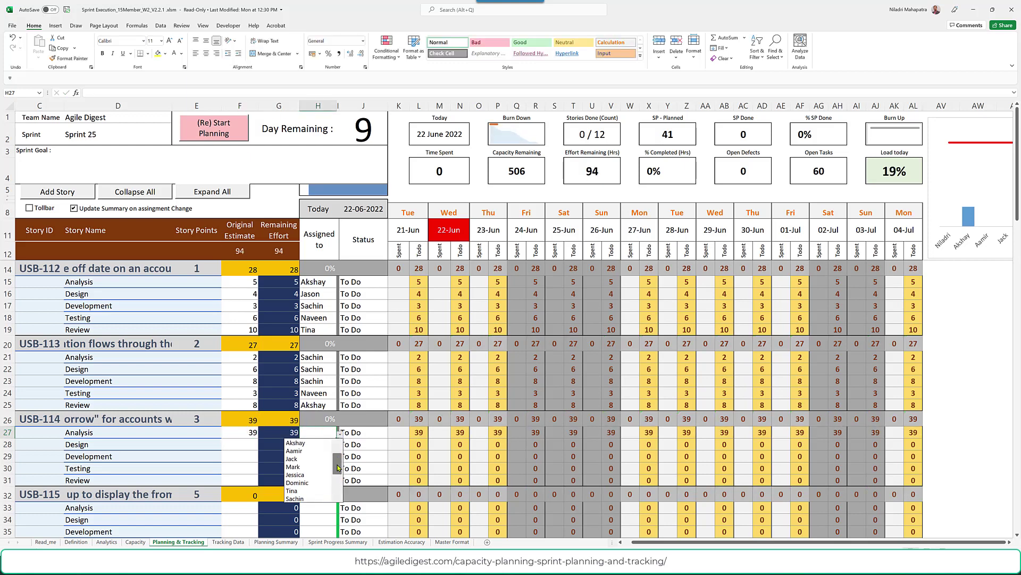
click(308, 470)
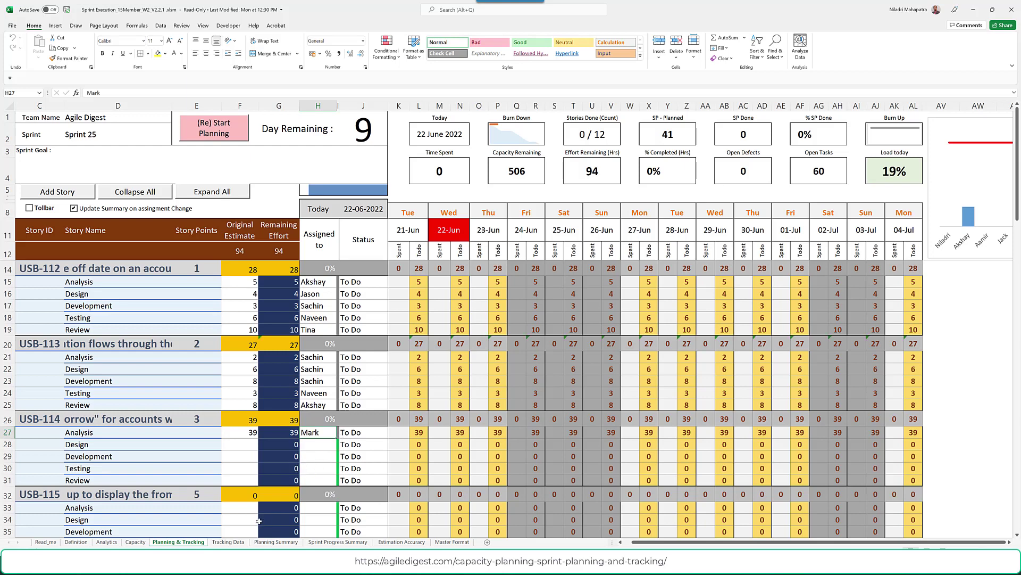
Check the fifth listed team member's capacity and USB-114 hours on Planning Summary, and return to Planning & Tracking.
click(275, 542)
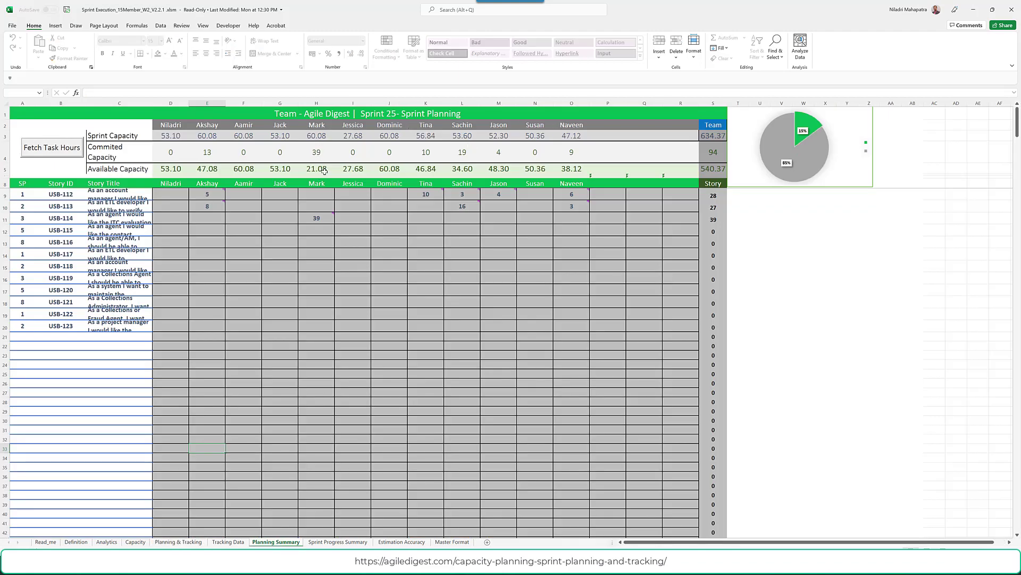
mouse_move(315, 219)
click(178, 542)
Set the original estimate of USB-115's Analysis to 30 and assign it to the member who has USB-114's Analysis.
click(240, 510)
text(30)
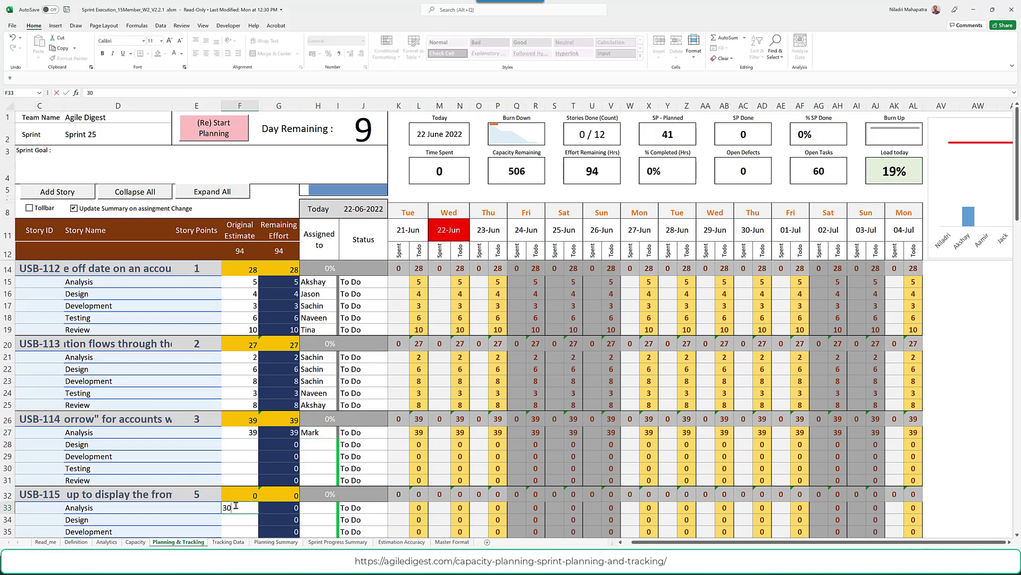
scroll(330, 468, down, 2)
click(325, 445)
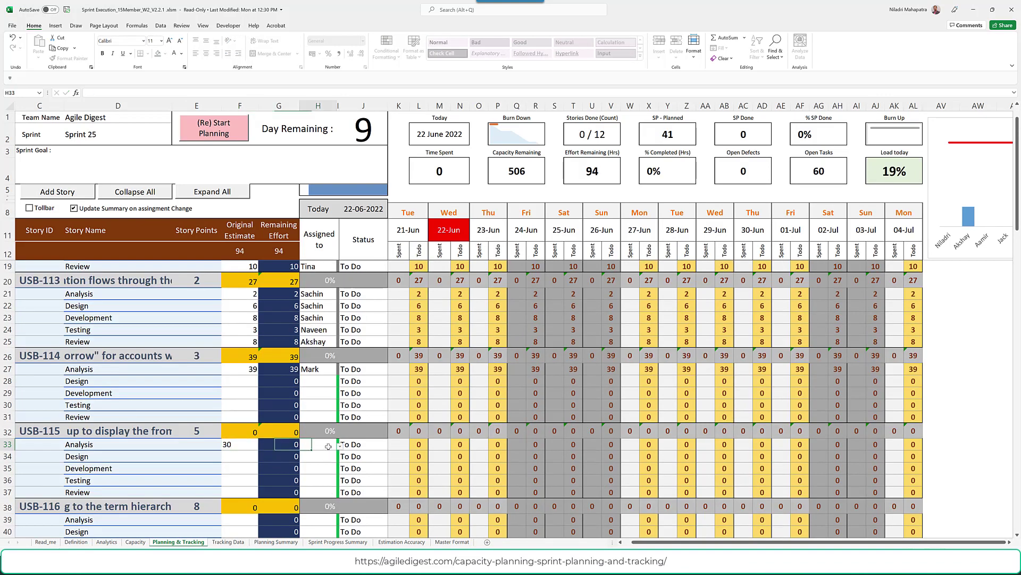
click(340, 446)
drag(339, 492, 339, 482)
click(313, 457)
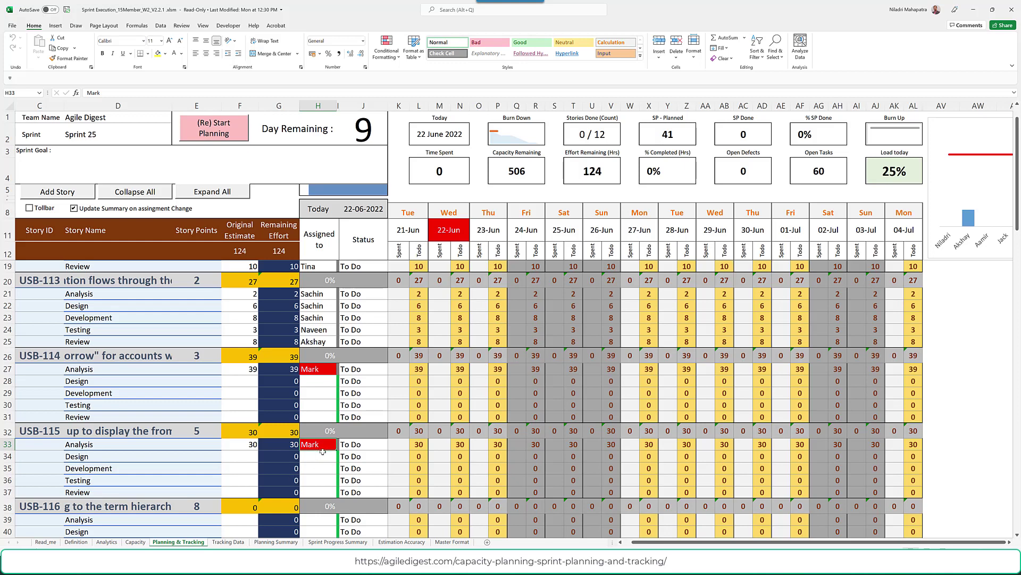
Change the original estimate of USB-115's Analysis to 20.
click(254, 446)
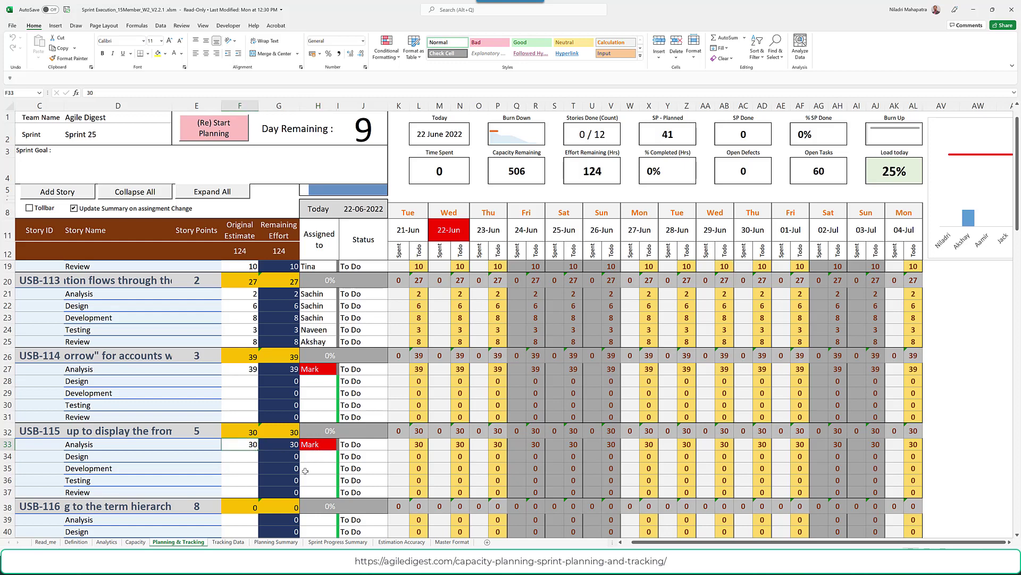
text(2)
key(Return)
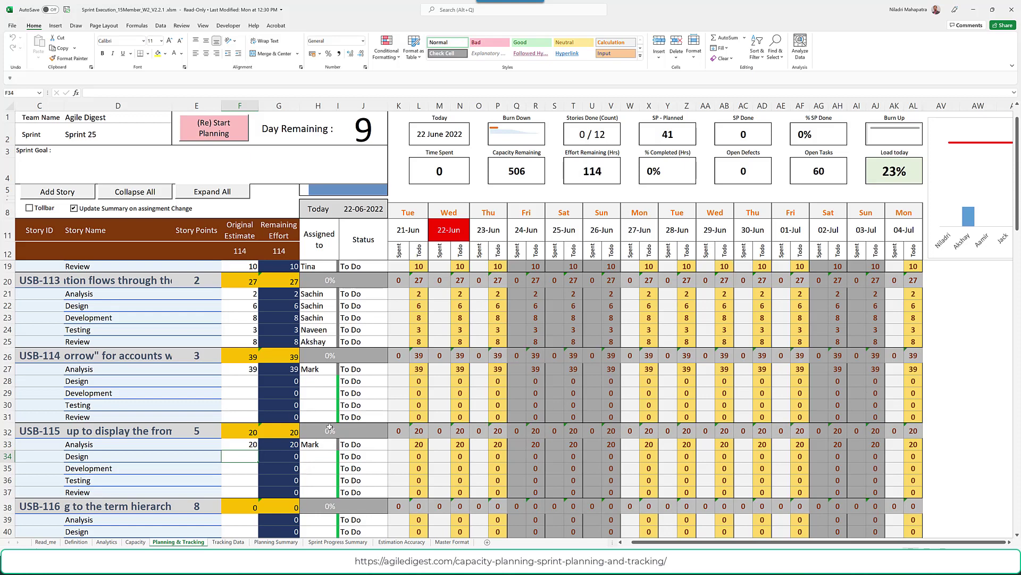
Enter original estimates of 21, 5, 10 and 16 for USB-114's Design, Development, Testing and Review sub tasks.
scroll(352, 437, down, 5)
scroll(352, 437, up, 6)
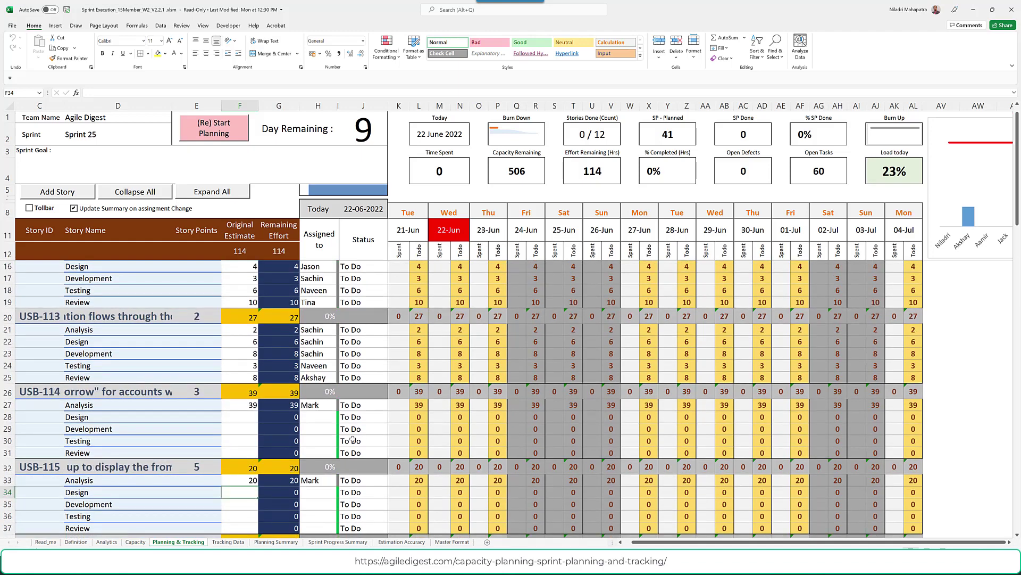
click(252, 419)
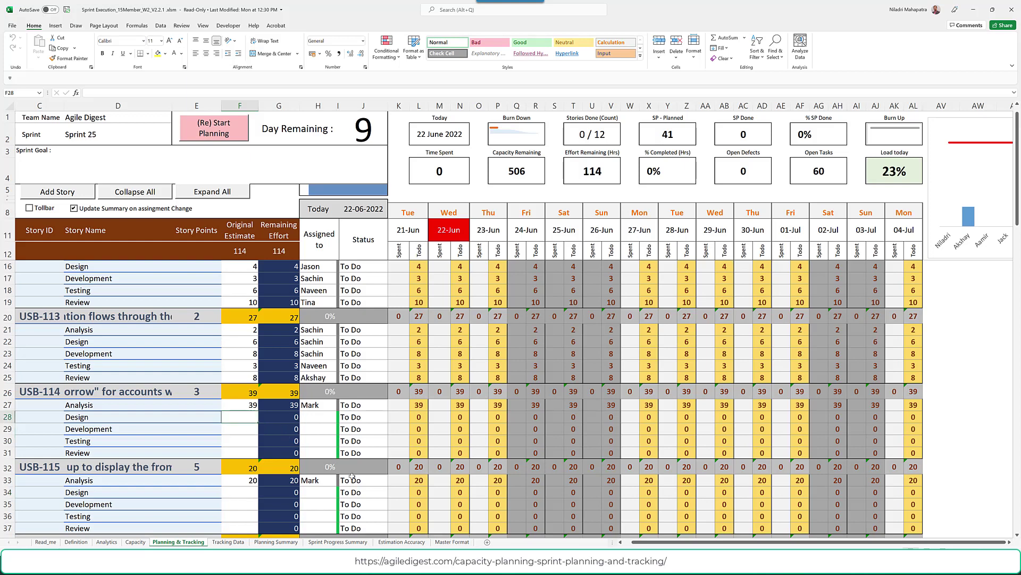
text(21)
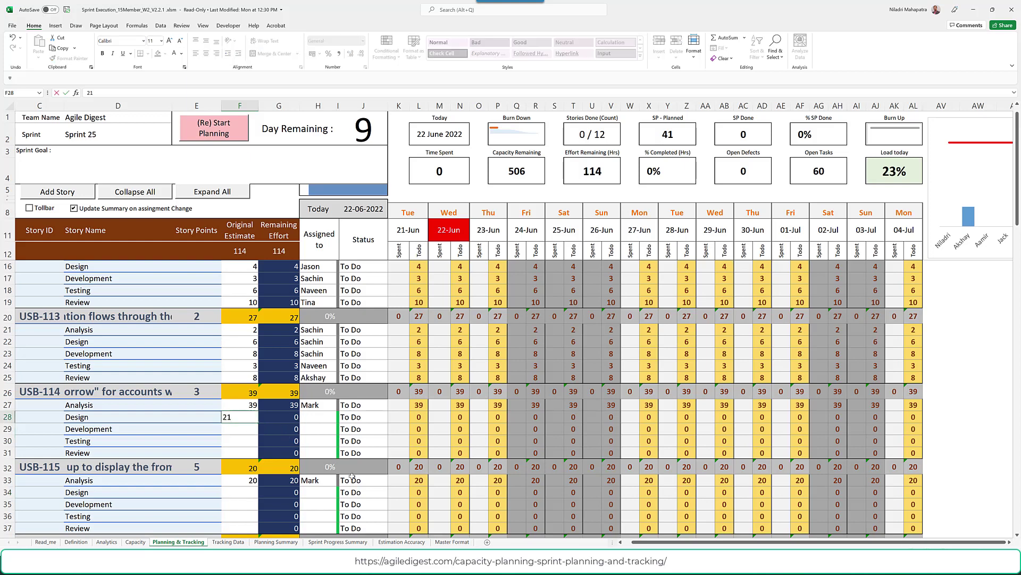
key(Return)
text(5)
key(Return)
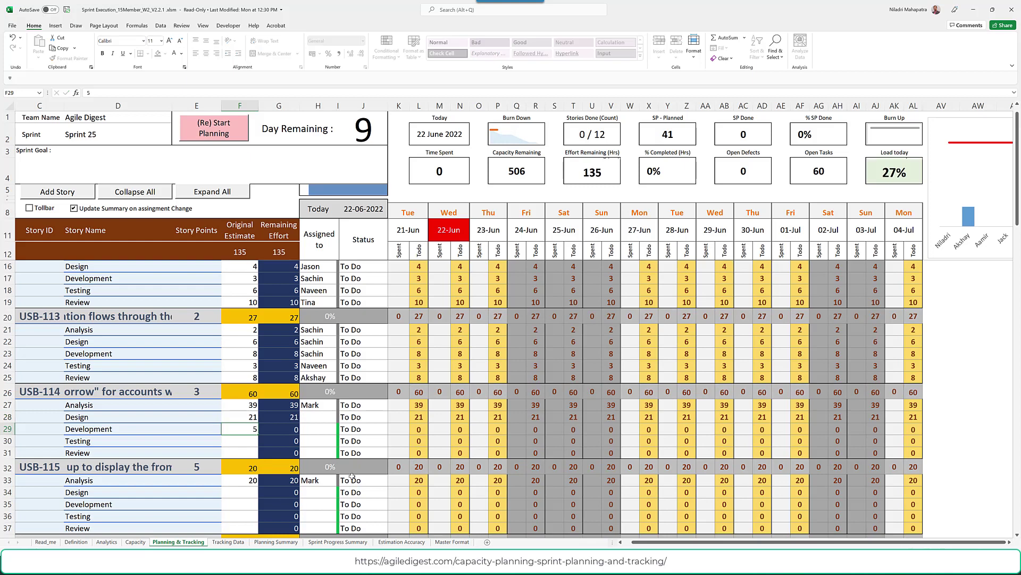
text(`10)
key(BackSpace)
key(BackSpace)
key(BackSpace)
text(10)
key(Return)
text(16)
key(Return)
Enter original estimates of 21, 16, 13 and 23 for USB-115's Design, Development, Testing and Review sub tasks.
text(21)
key(Return)
text(56)
key(BackSpace)
key(BackSpace)
text(16)
key(Return)
text(13)
key(Return)
text(23)
key(Return)
Assign USB-114's Design, Development, Testing and Review to the second, third, eighth and sixth listed team members respectively.
click(317, 405)
click(340, 404)
click(318, 423)
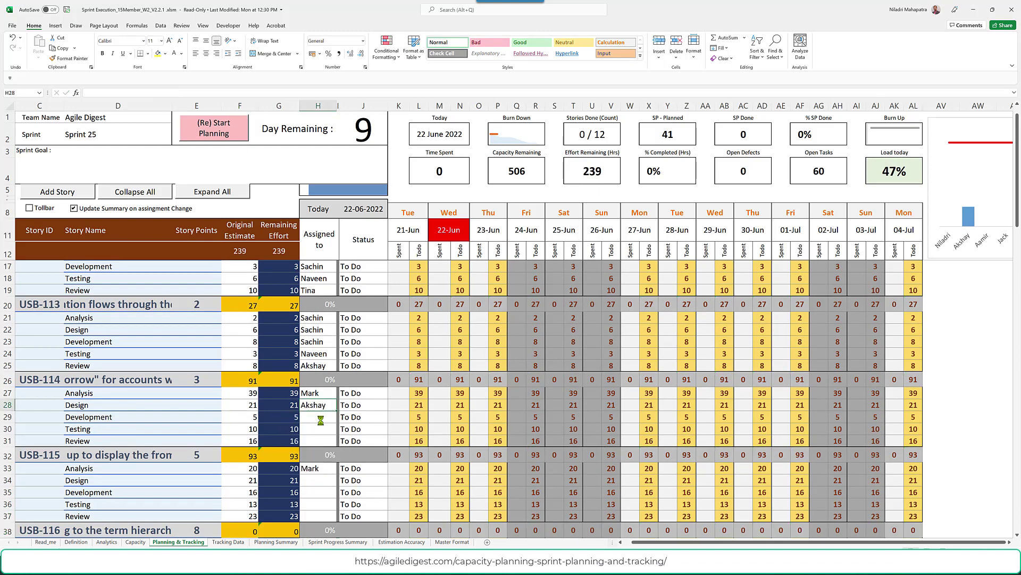
click(339, 416)
click(318, 429)
click(340, 429)
click(293, 487)
click(318, 441)
click(340, 441)
click(292, 482)
Assign USB-115's Design, Development, Testing and Review to the fourth, seventh, eleventh and eighth listed team members respectively.
click(318, 479)
click(340, 480)
click(296, 503)
click(318, 492)
click(340, 492)
click(295, 466)
click(321, 505)
scroll(320, 504, down, 2)
click(340, 428)
click(295, 487)
click(318, 440)
click(339, 441)
drag(336, 455, 336, 468)
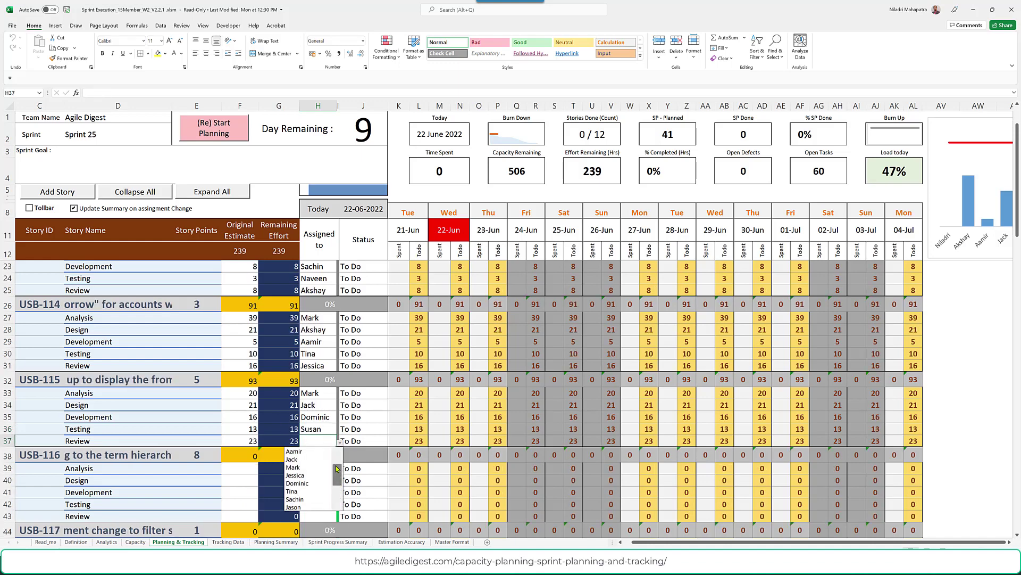
click(297, 499)
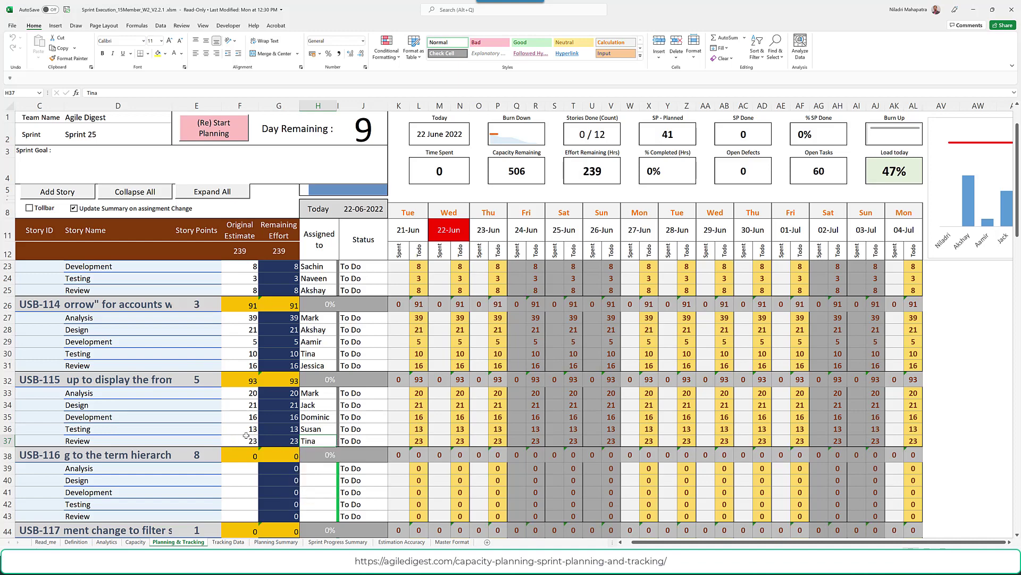
Examine the whole team workload chart beside the sprint's daily tracking columns.
scroll(245, 435, up, 3)
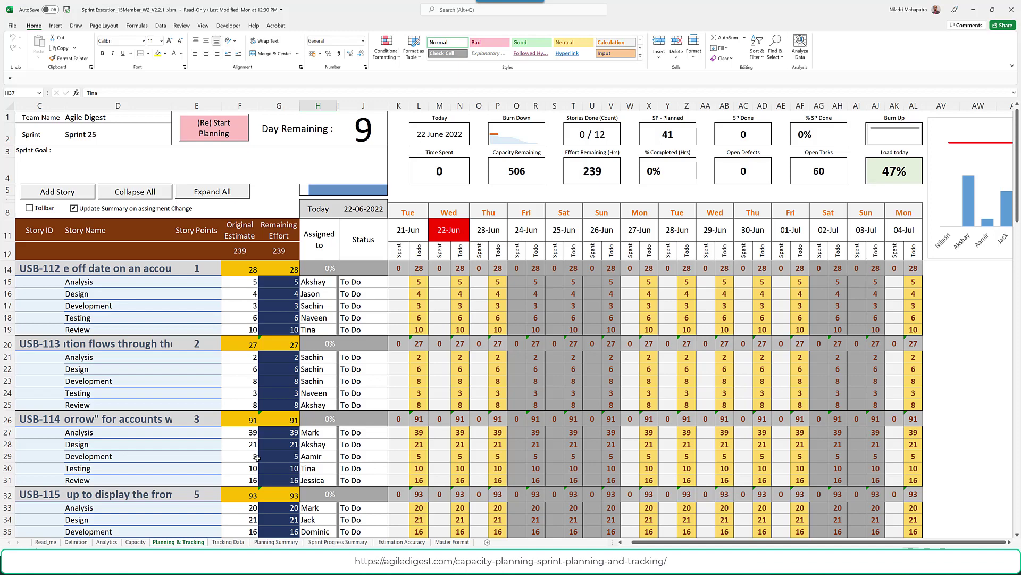
ctrl+scroll(590, 407, down, 1)
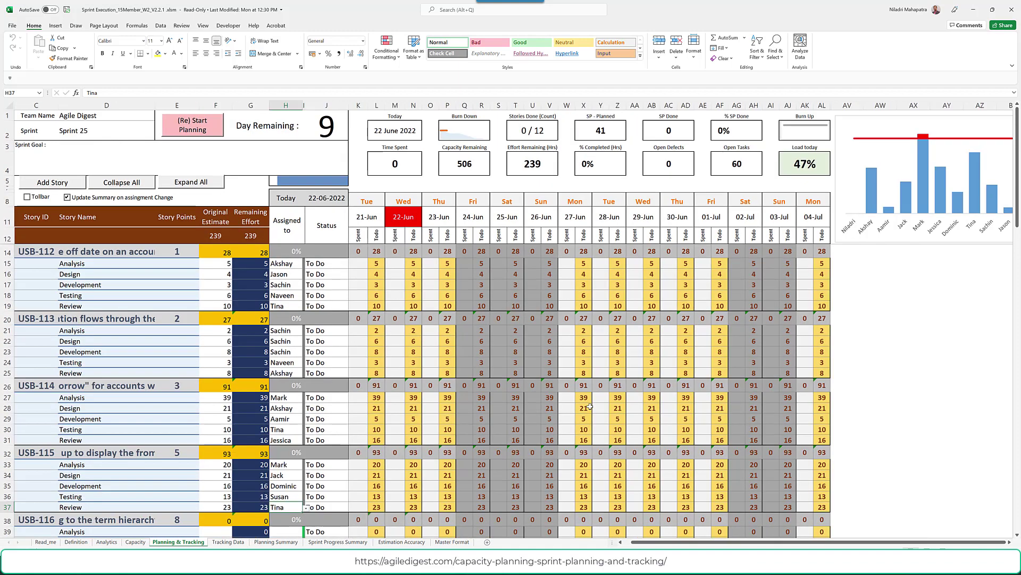
ctrl+scroll(590, 407, down, 1)
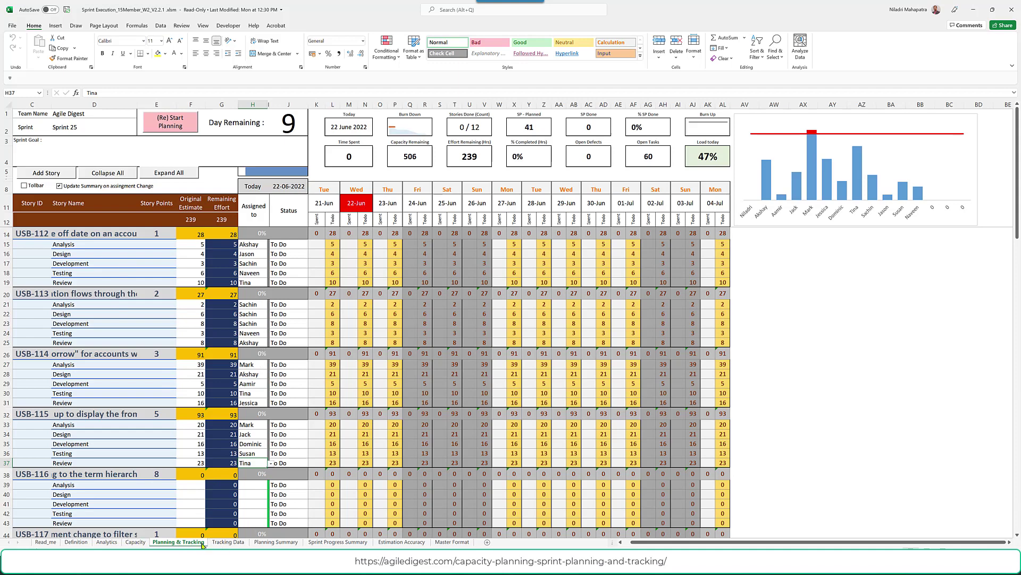
Check the final capacity on the Capacity sheet and the fifth listed team member's available capacity on Planning Summary.
click(234, 542)
click(140, 543)
key(ctrl+Page_Down)
click(137, 543)
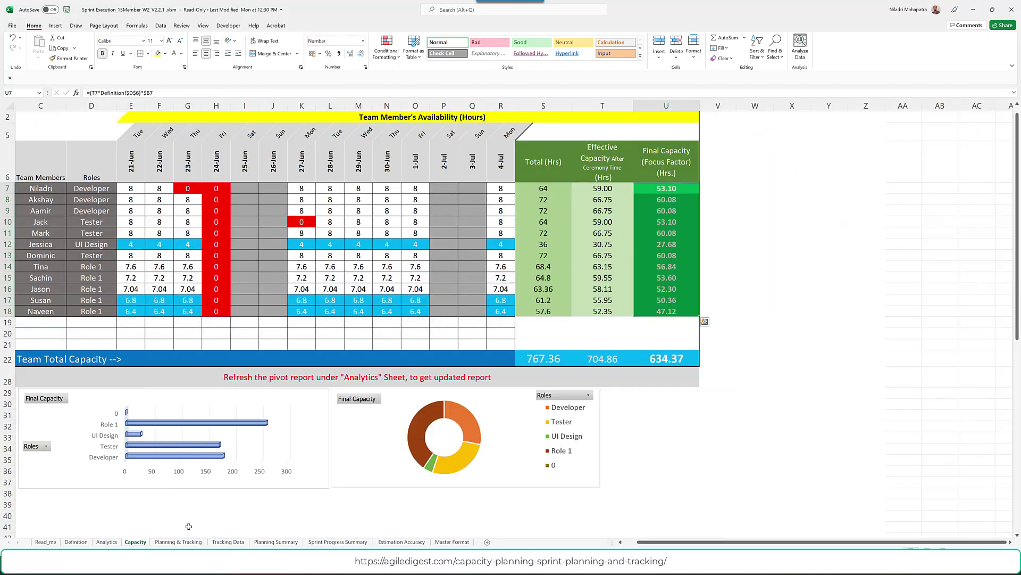
click(275, 541)
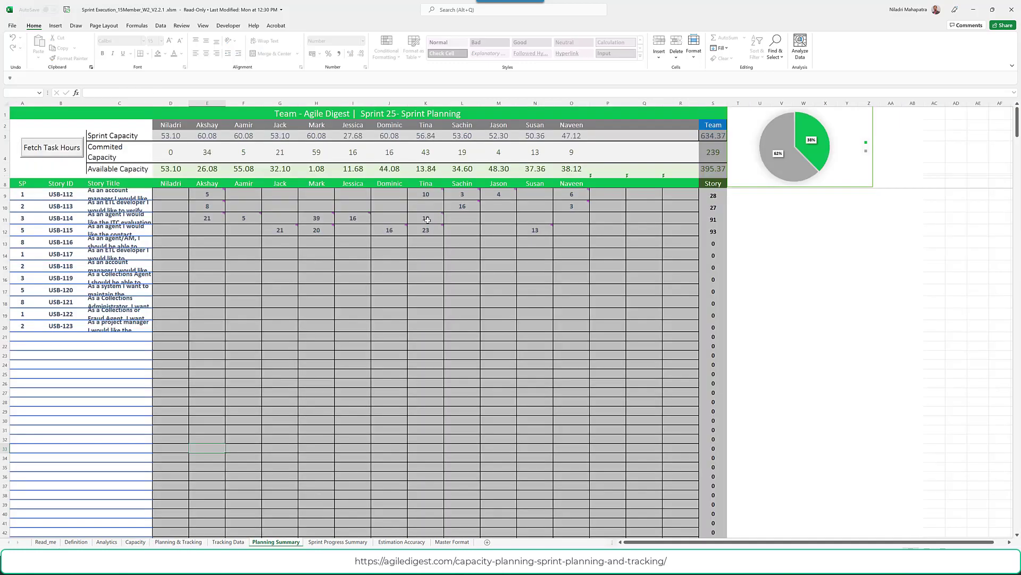
click(318, 168)
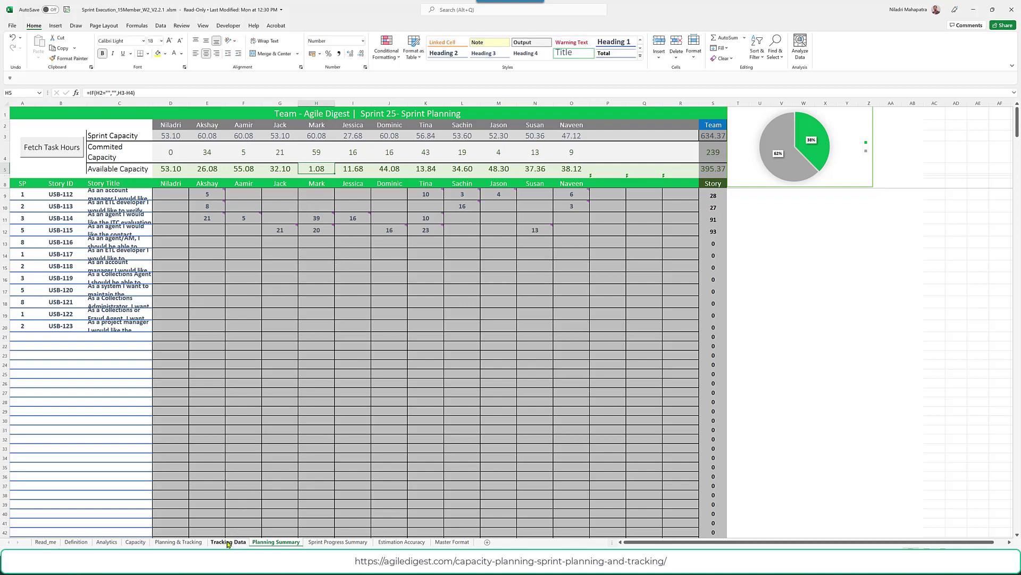
Compare the workload bars with the capacity line on Planning & Tracking, and inspect the Today date and USB-112 Analysis' 21-Jun Spent cell.
click(194, 542)
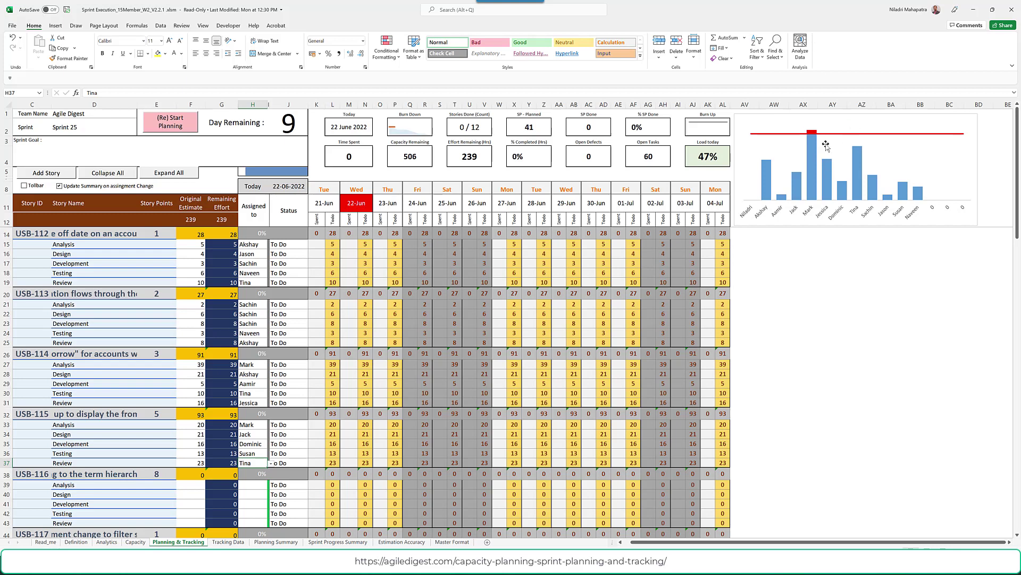
mouse_move(813, 160)
click(351, 128)
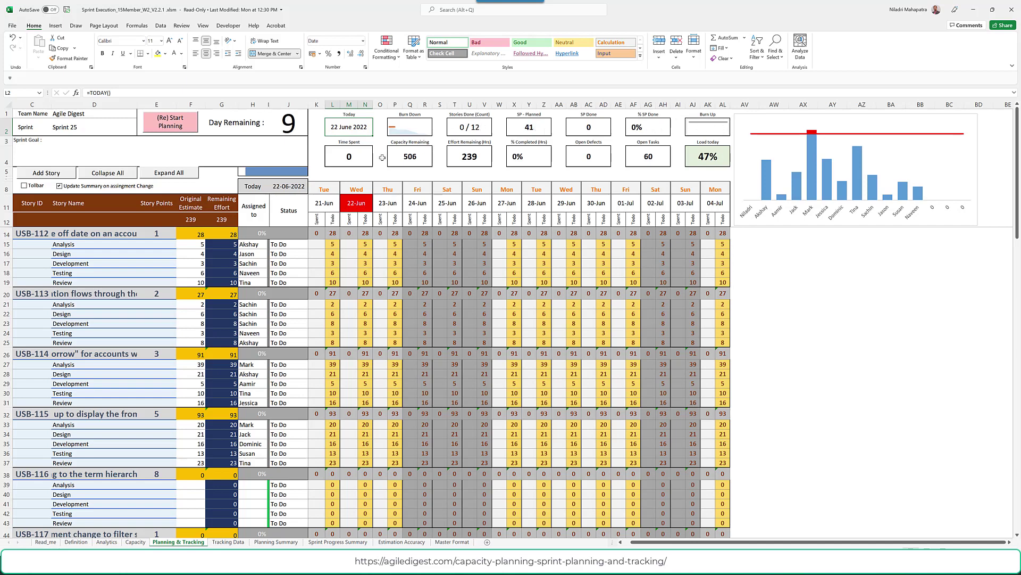
click(317, 244)
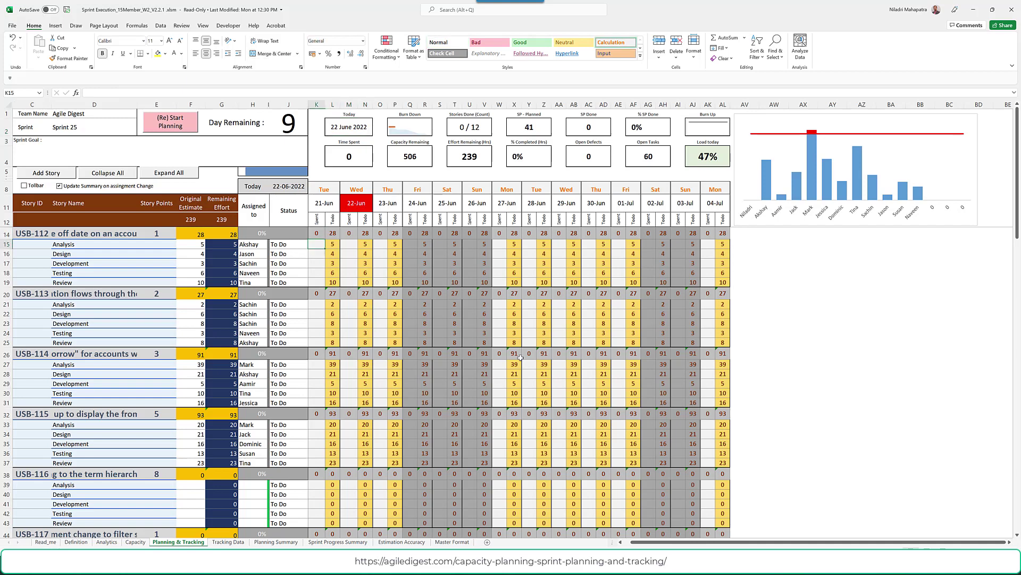
Log 4 hours as Spent on 22-Jun for USB-112's Analysis sub task.
key(Right)
key(Right)
text(4)
key(Return)
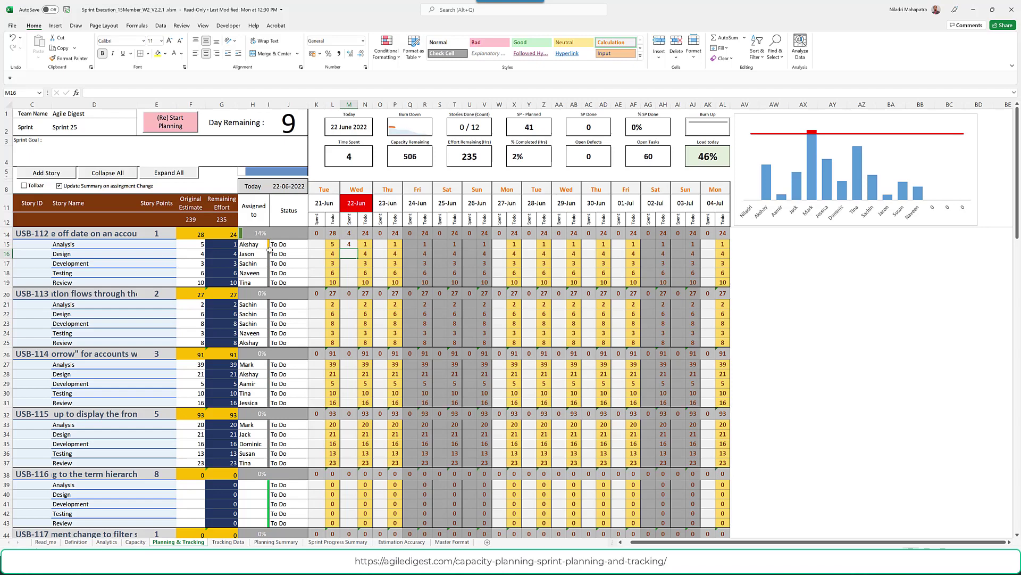
scroll(280, 308, up, 2)
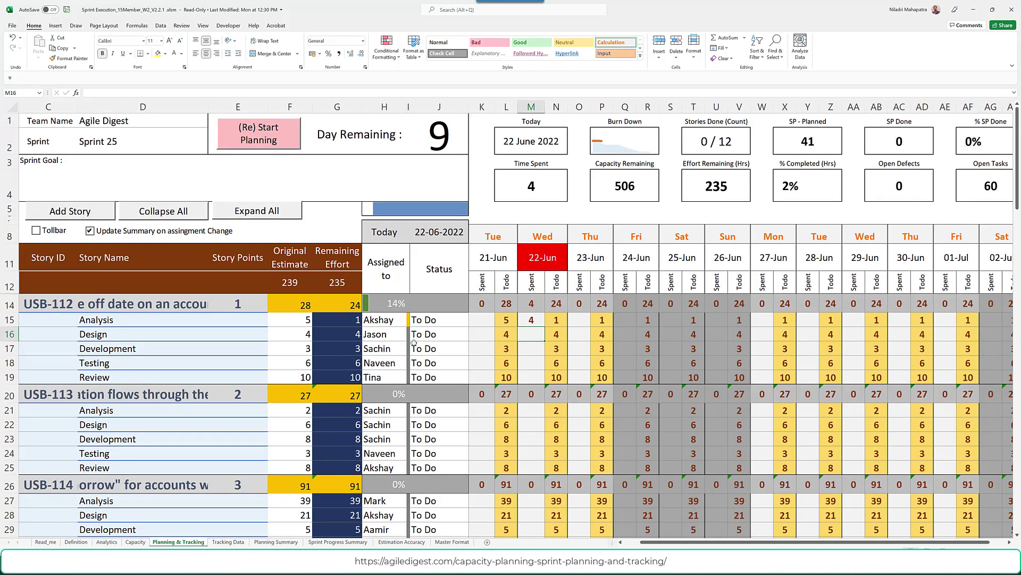
scroll(414, 342, down, 2)
scroll(414, 342, down, 1)
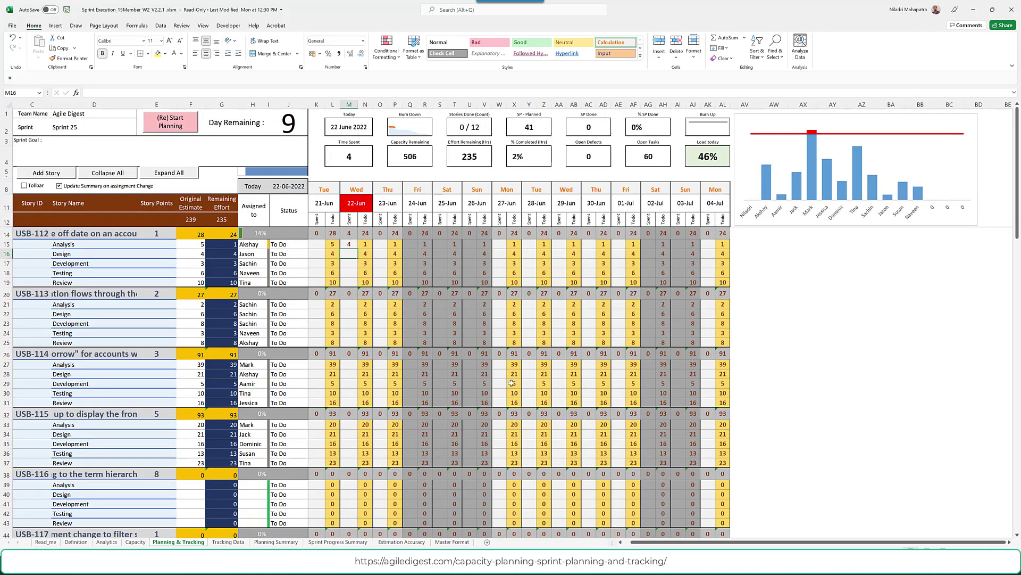
Log 22-Jun Spent hours for USB-112: Design 3, Development 4, Testing 5 and Review 1.
text(3)
key(Return)
text(4)
key(Return)
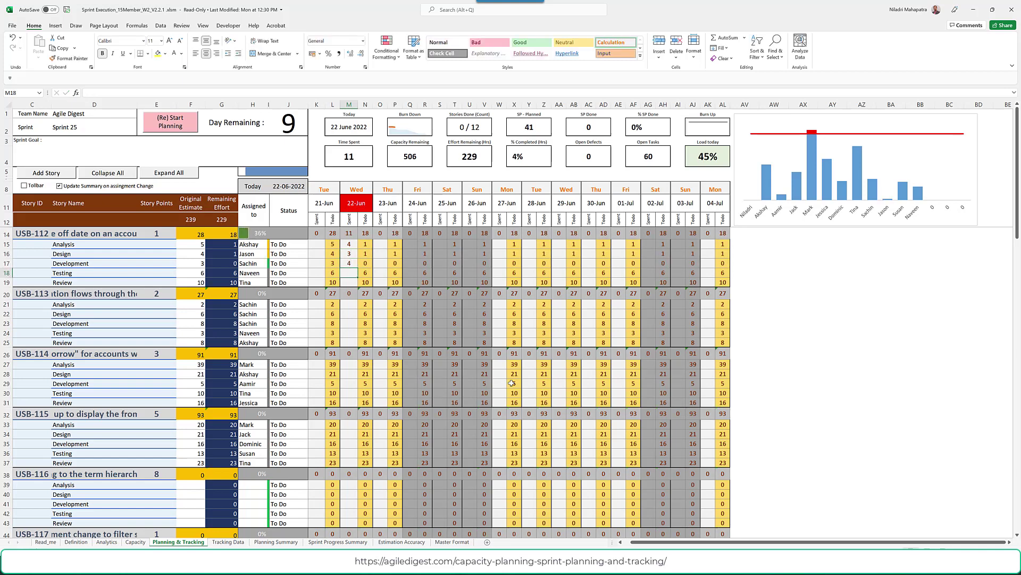
text(5)
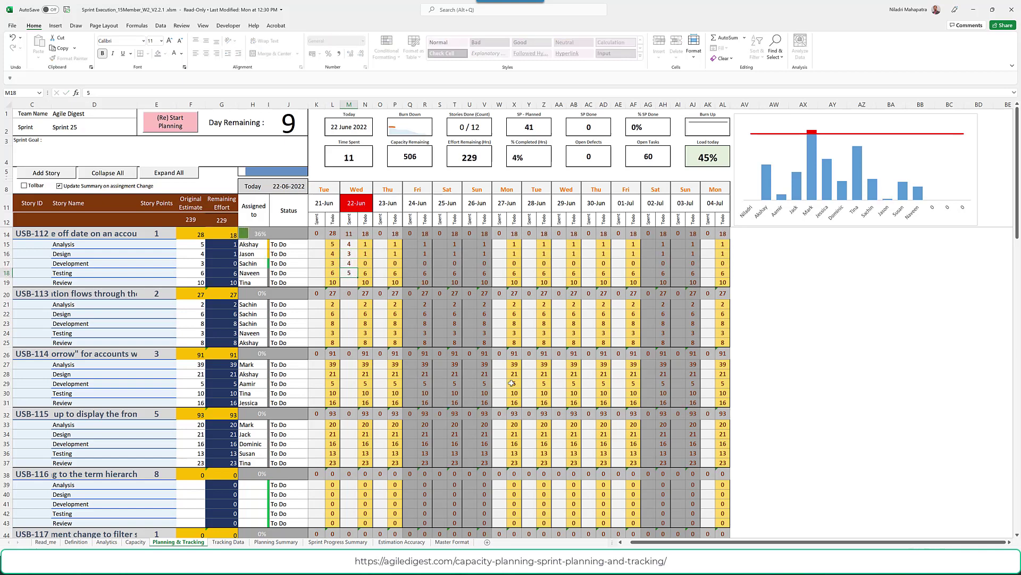
key(Return)
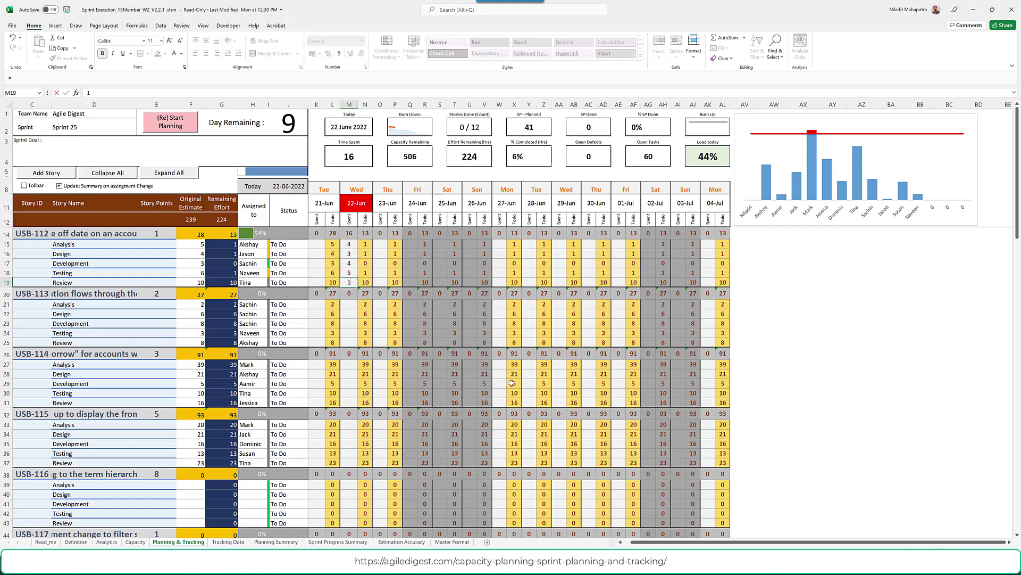
key(Up)
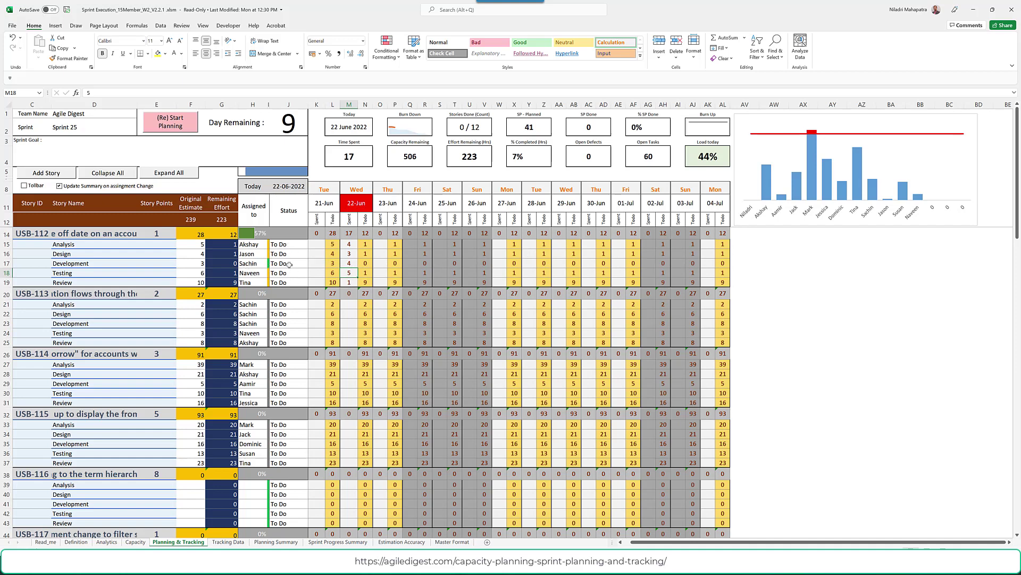
Log 23-Jun Spent hours for USB-112: Analysis 2, Design 1, Testing 1 and Review 9.
click(379, 246)
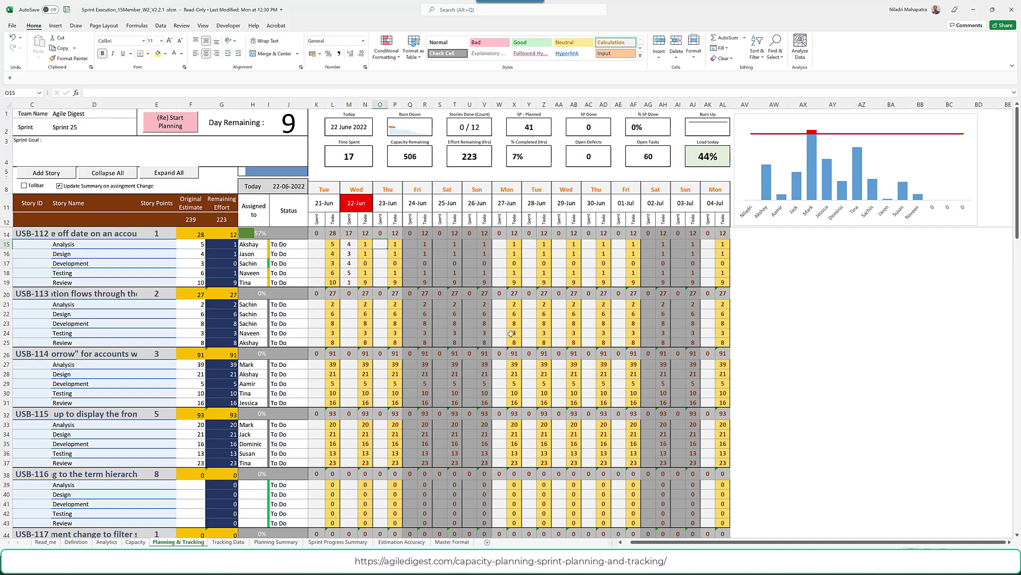
text(2)
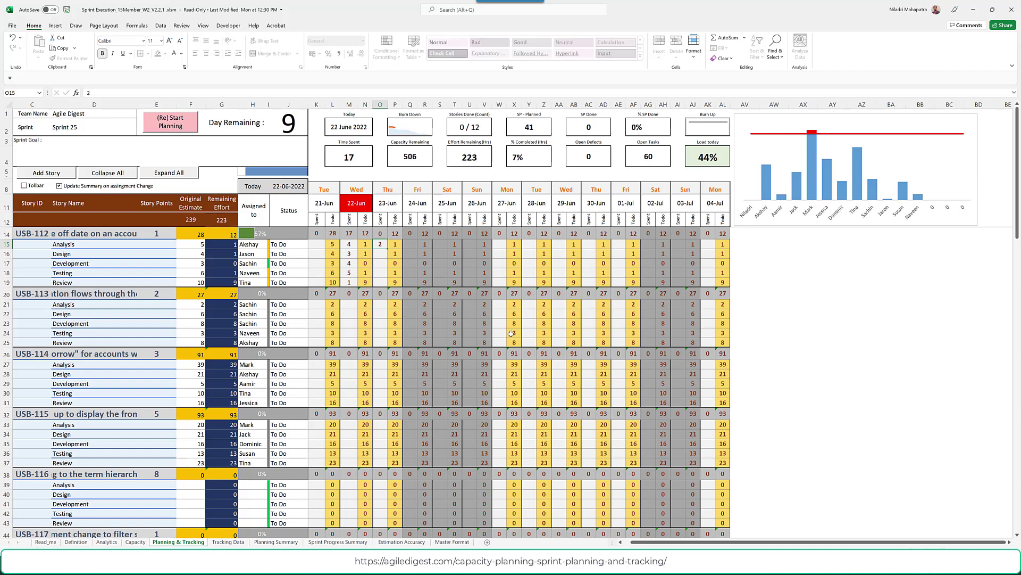
key(Return)
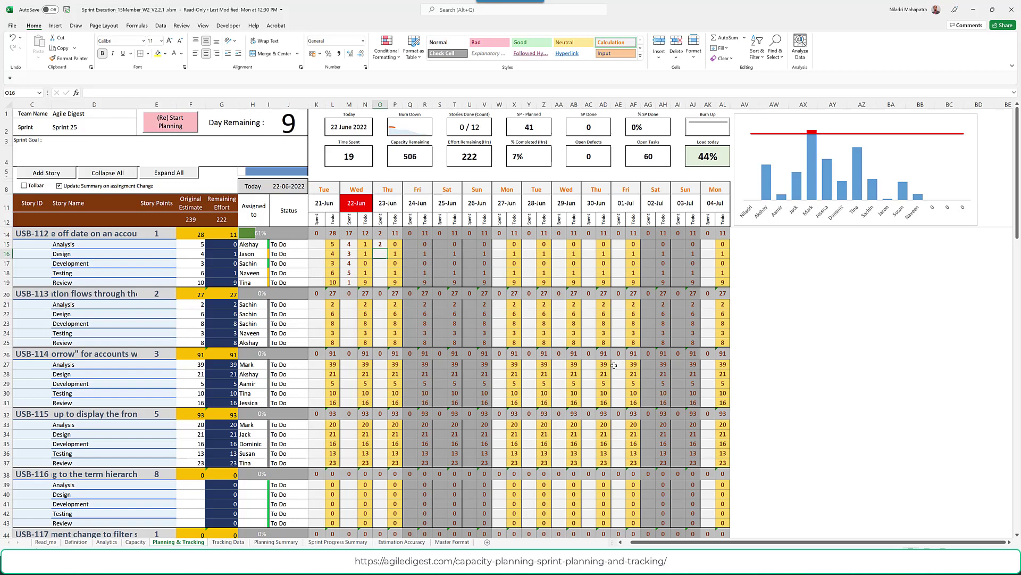
text(1)
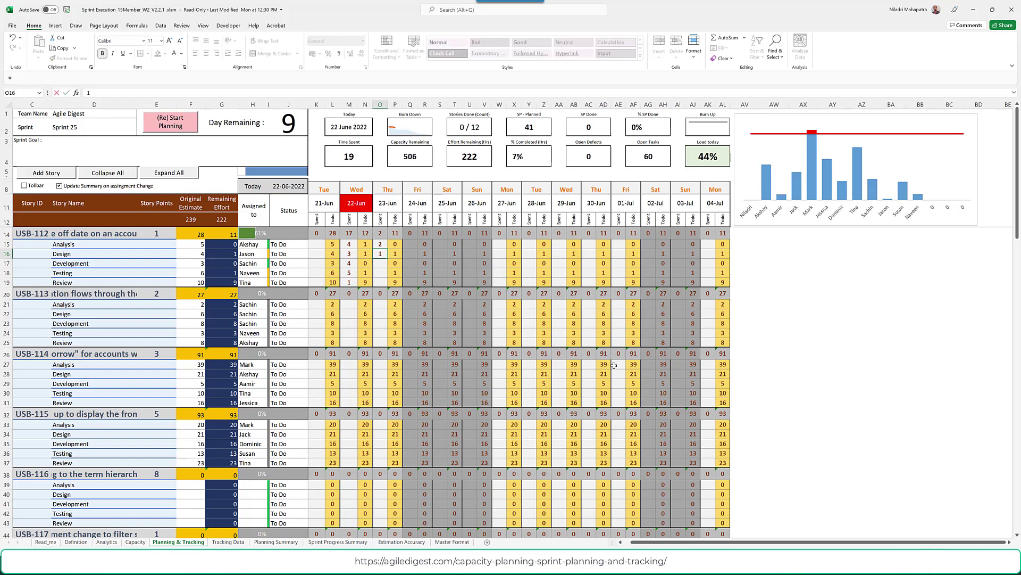
key(Return)
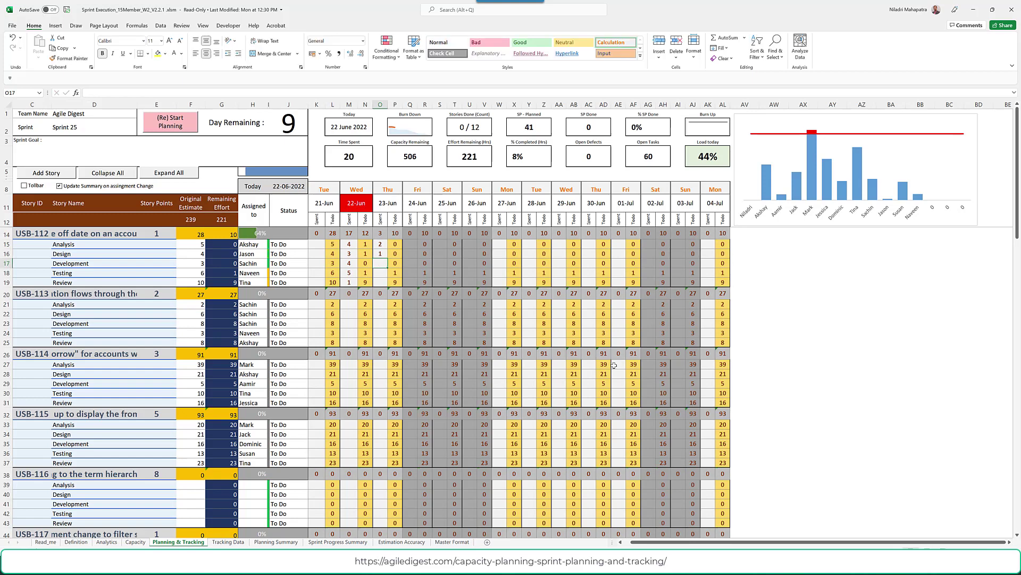
key(Down)
key(Return)
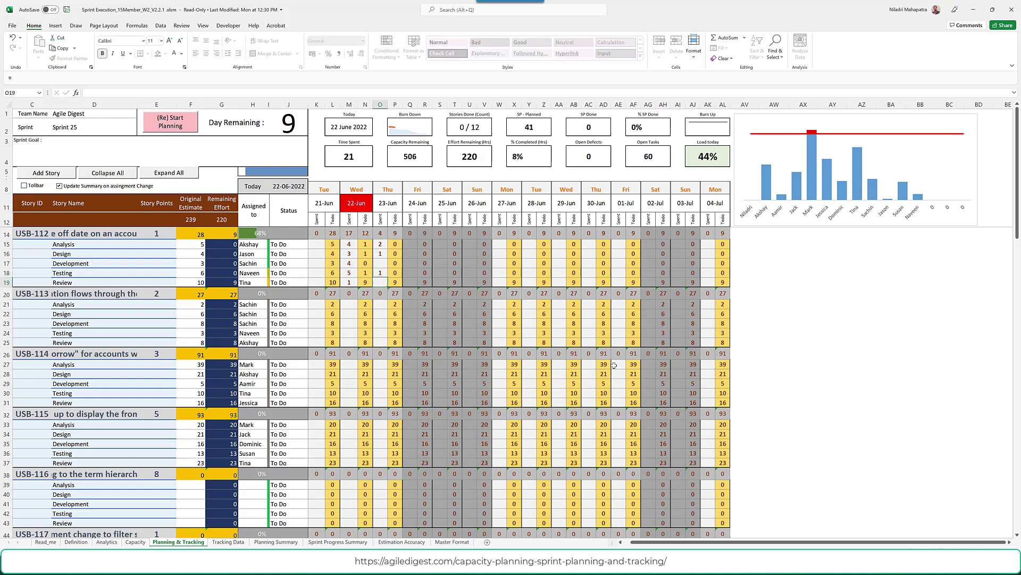
text(9)
key(Return)
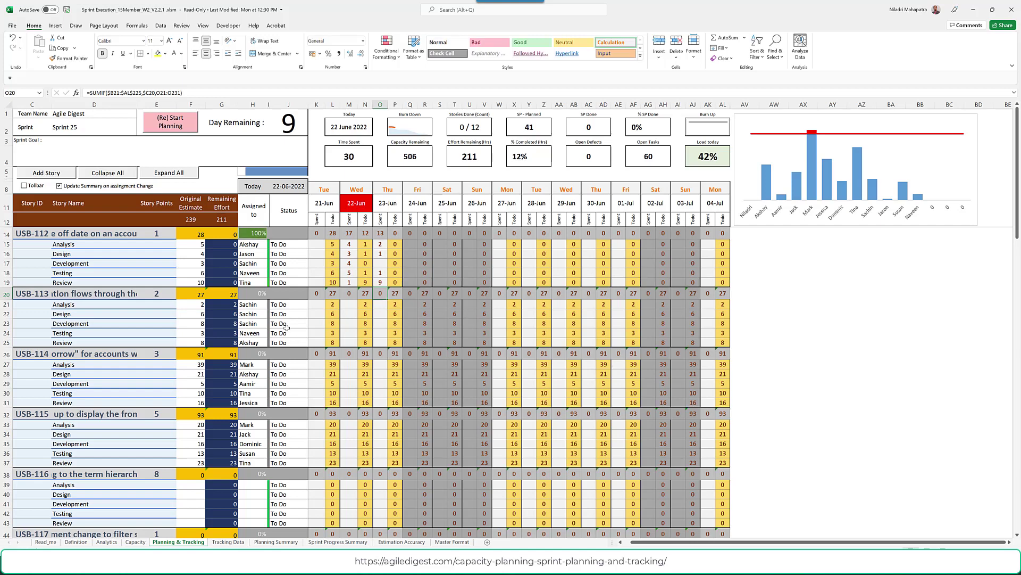
Set the Status of USB-112's Analysis, Design and Development sub tasks to Done.
click(299, 247)
click(312, 248)
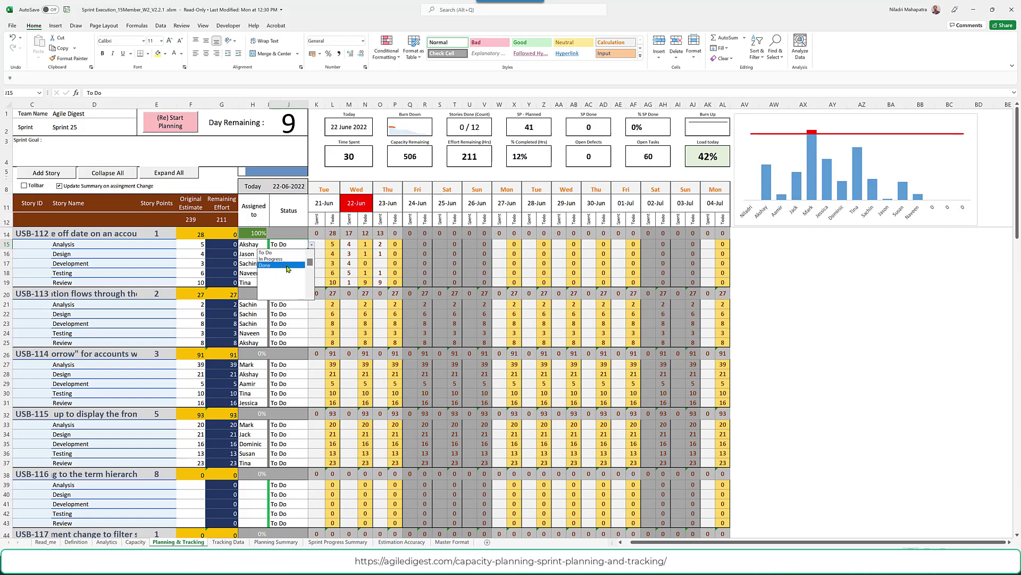
click(287, 264)
click(297, 255)
click(312, 255)
click(291, 274)
click(294, 264)
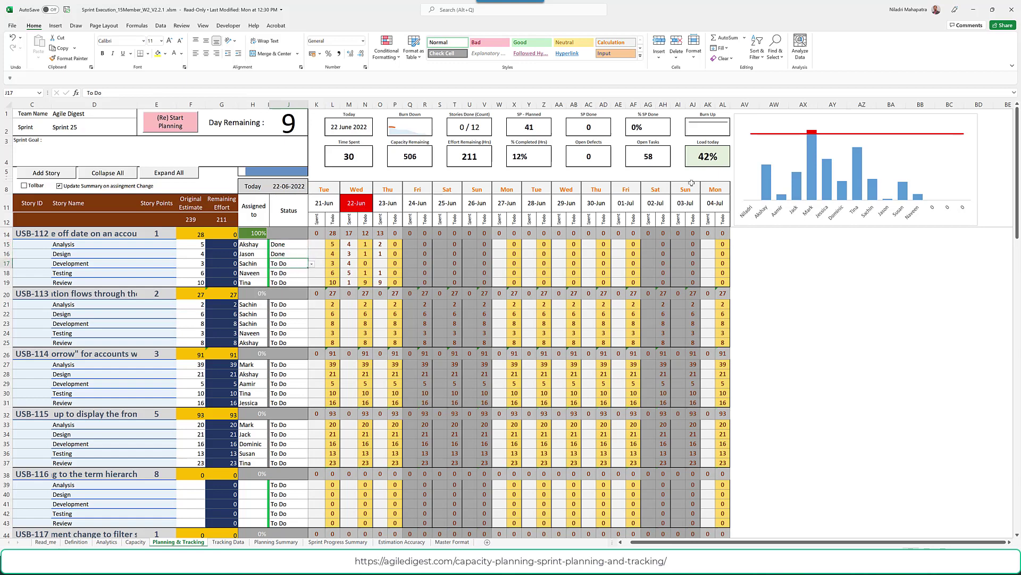
click(312, 265)
click(289, 282)
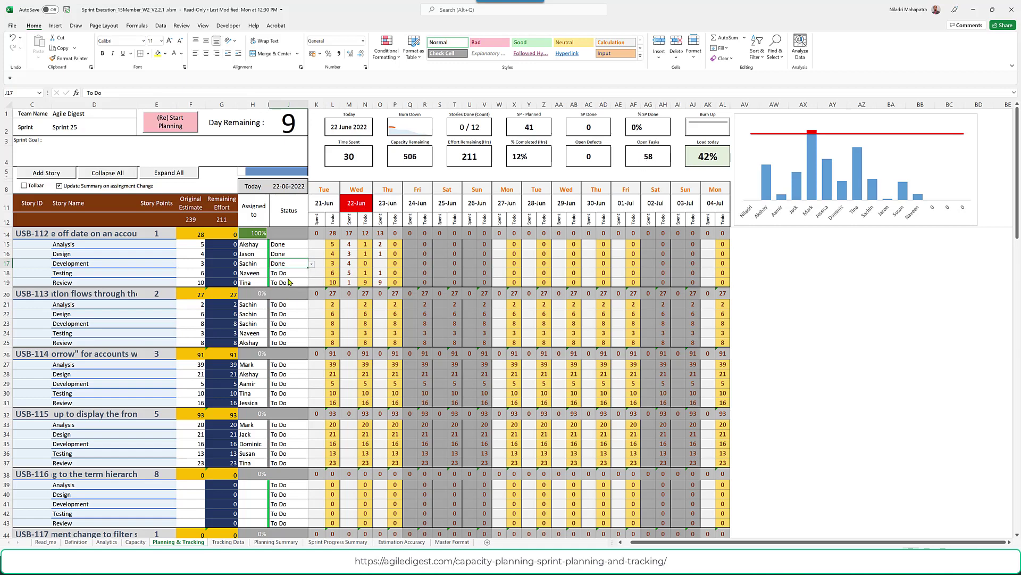
Set the Status of USB-112's Testing and Review sub tasks to Done.
click(290, 273)
click(312, 273)
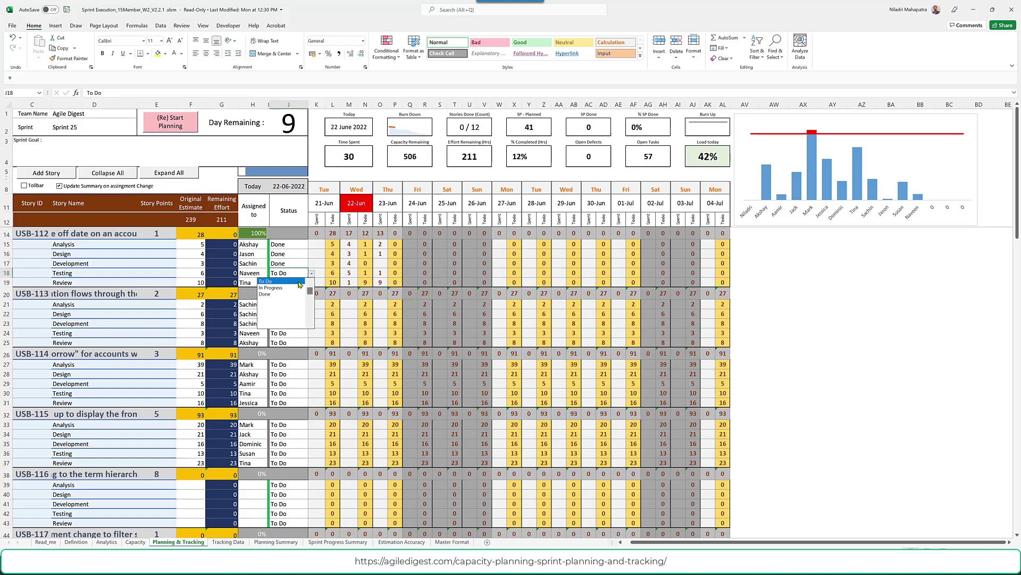
click(279, 295)
click(299, 281)
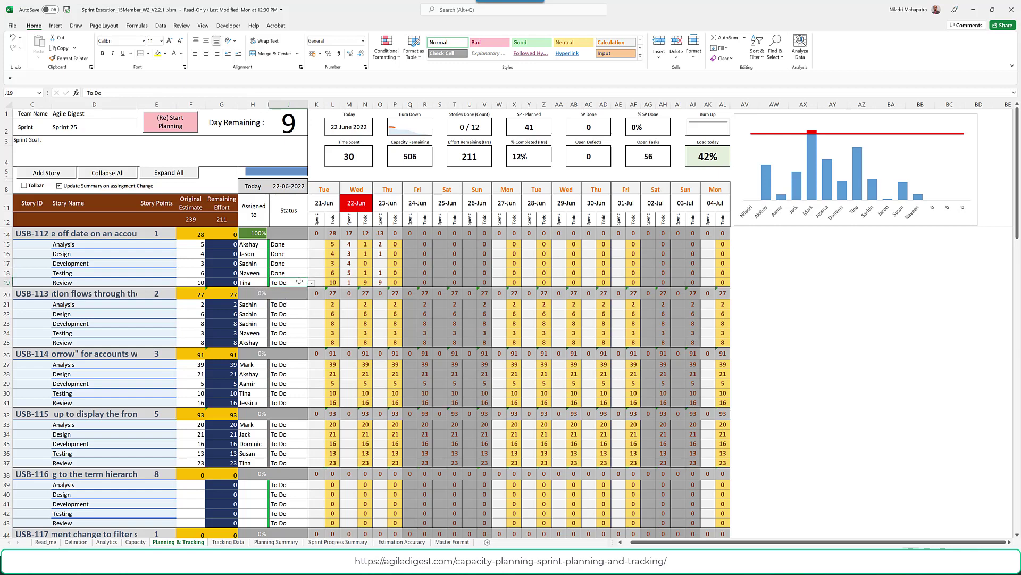
click(311, 282)
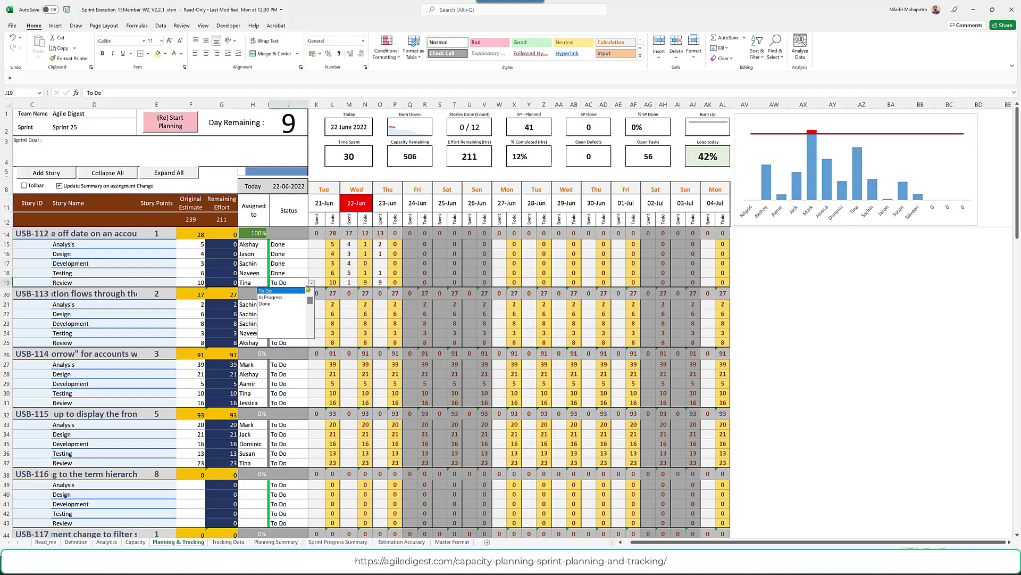
click(277, 304)
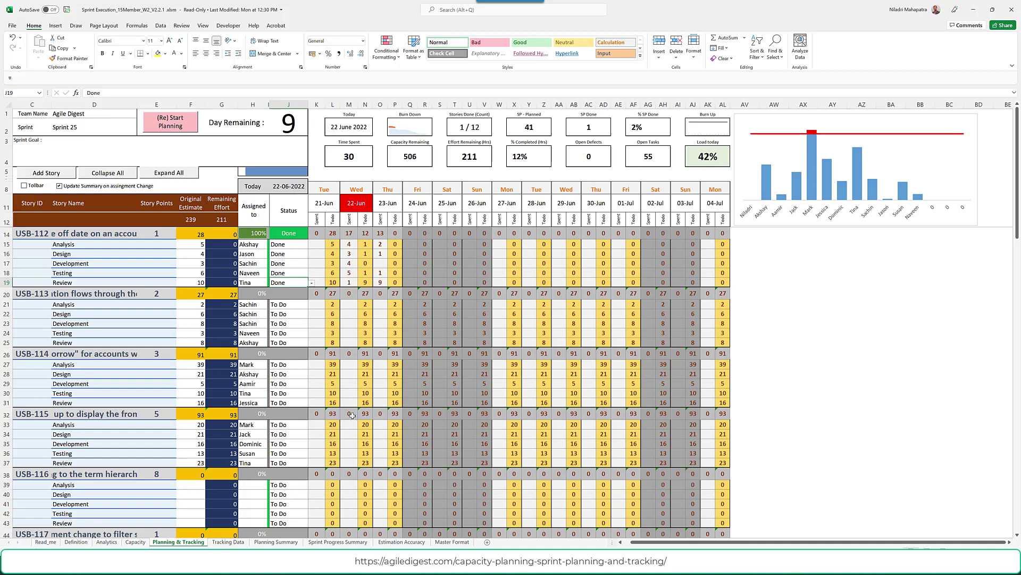
Add user story USB-1100 with 8 story points and the text "As a I want so that", and check its sub task rows.
click(196, 224)
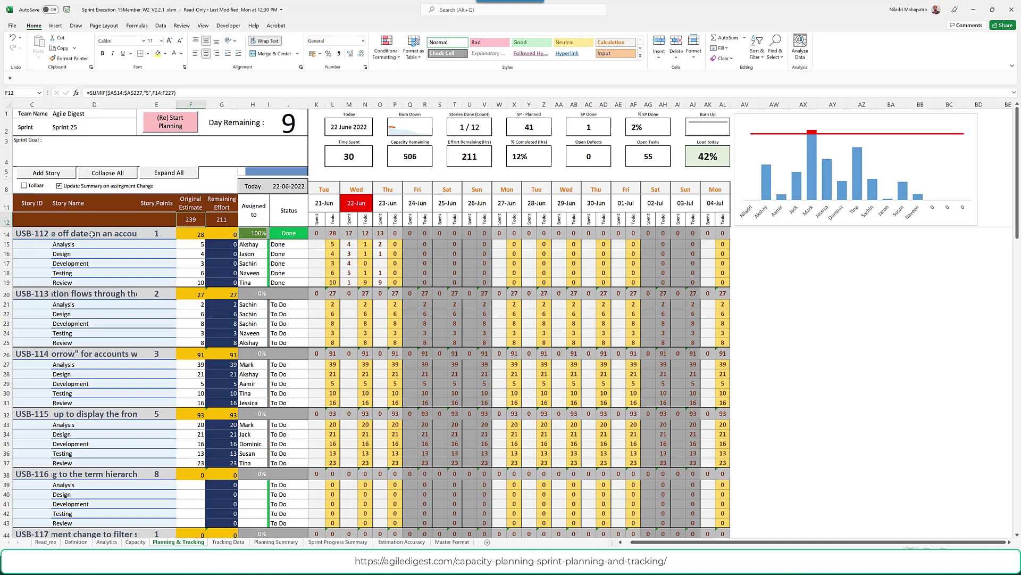
scroll(172, 378, down, 13)
scroll(172, 377, down, 5)
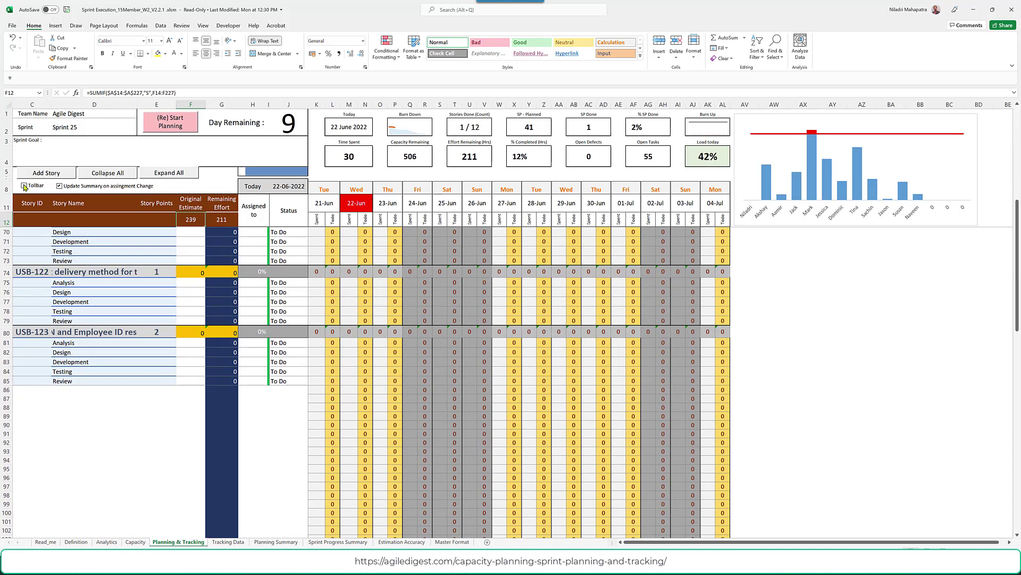
click(41, 175)
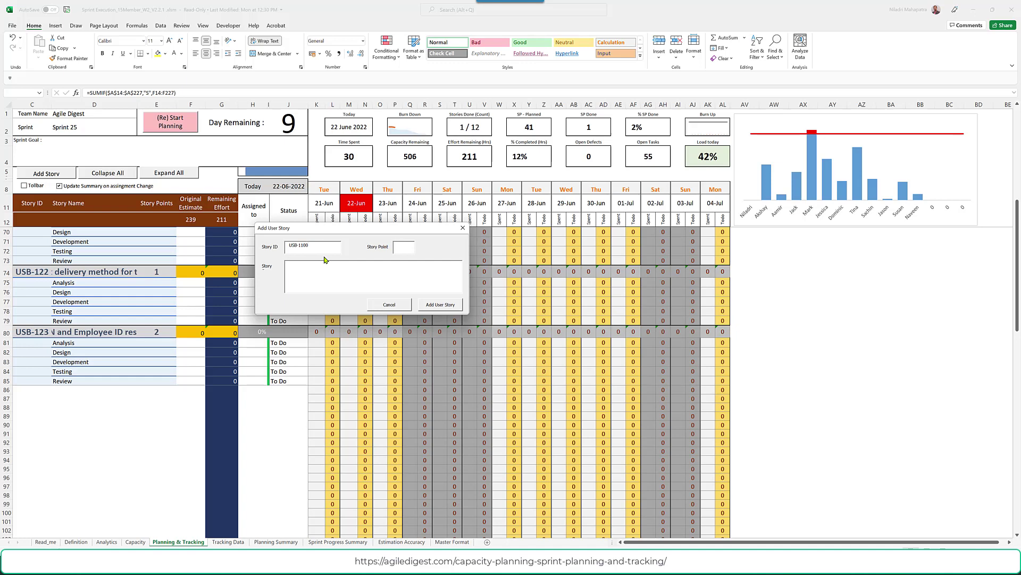
click(404, 248)
text(8)
click(444, 306)
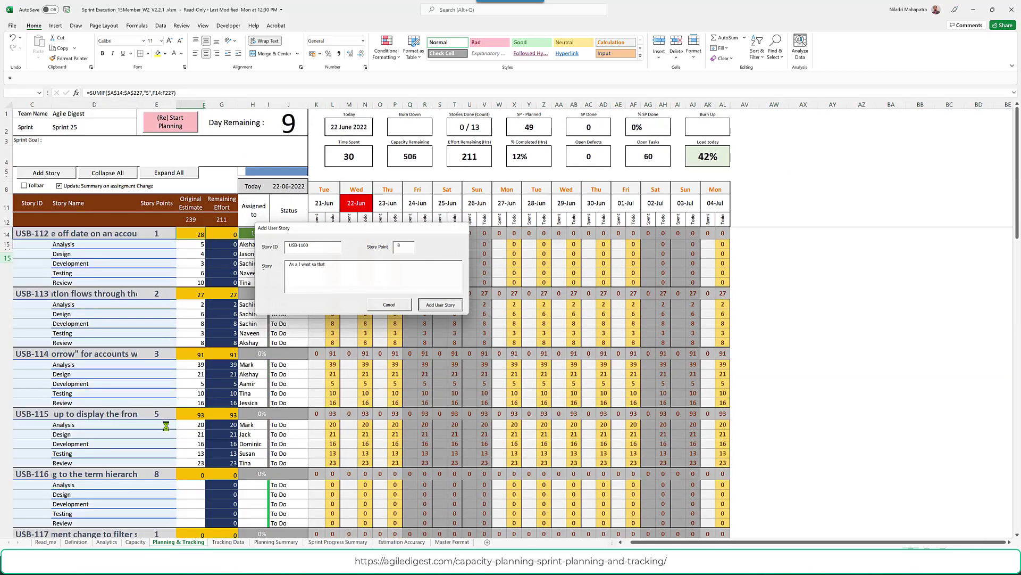
scroll(158, 423, down, 8)
scroll(158, 423, down, 14)
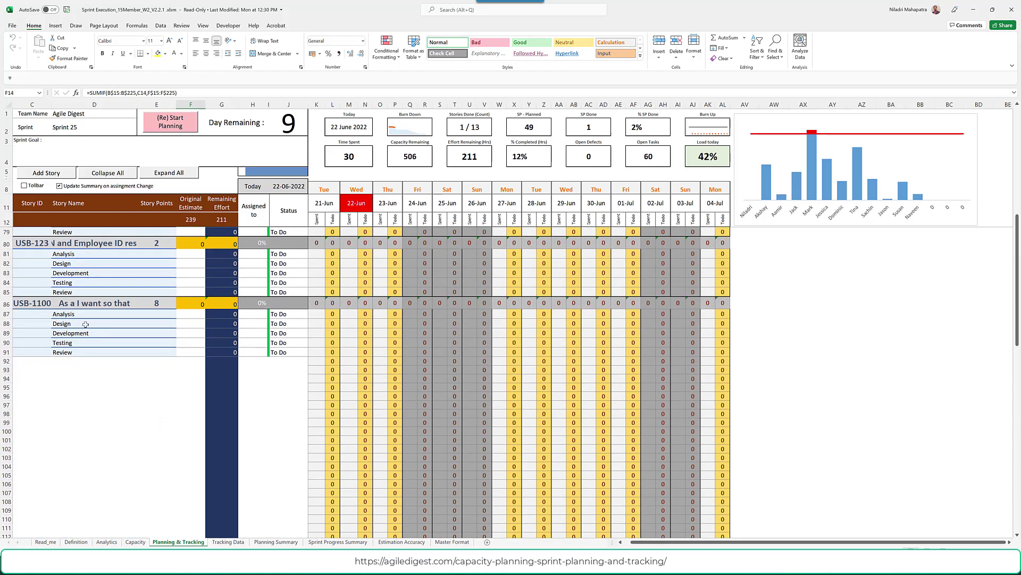
click(117, 320)
click(106, 332)
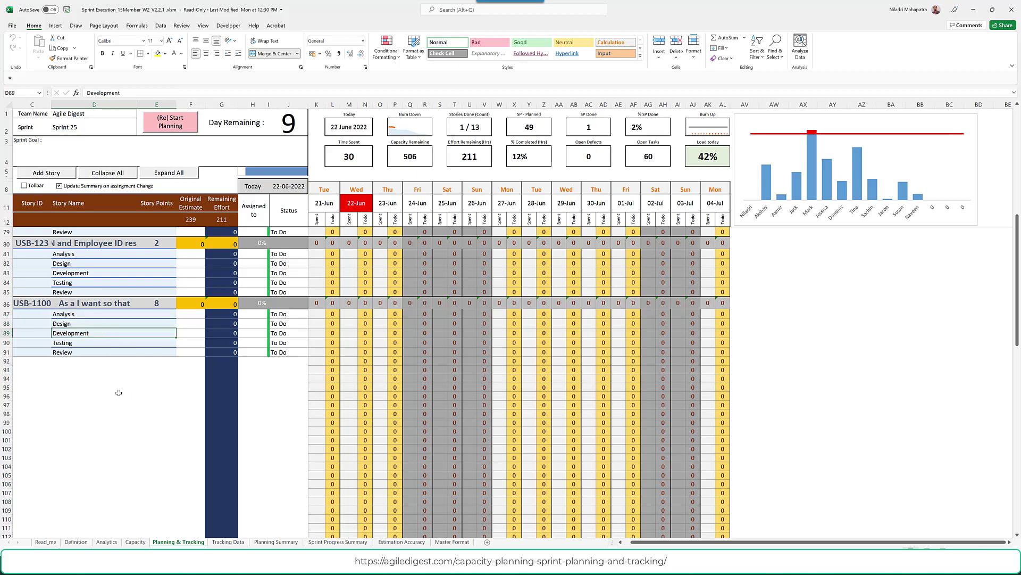
Turn on the Tollbar option and bring up the story toolbar for USB-113.
scroll(117, 391, up, 20)
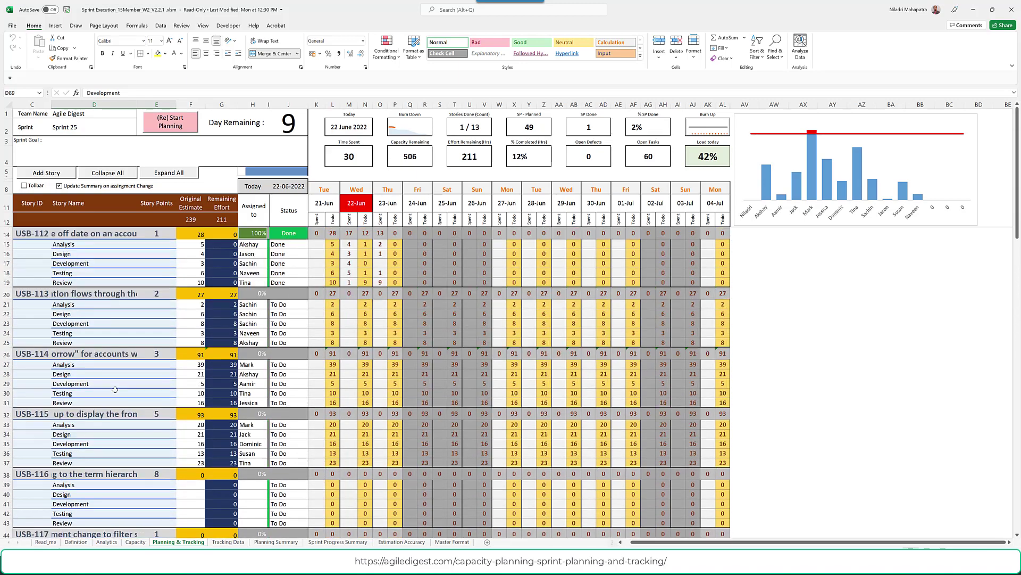
click(109, 232)
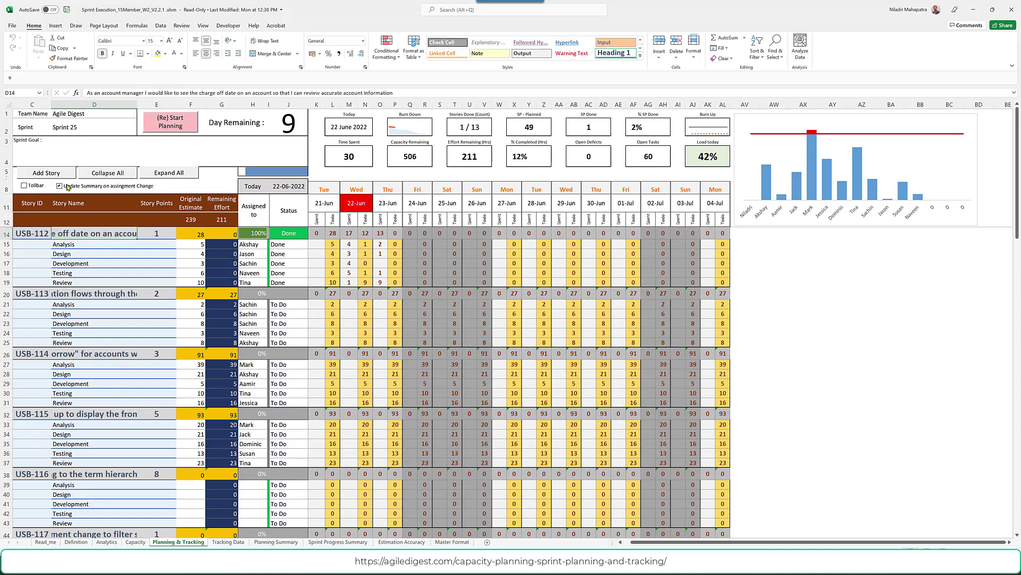
click(25, 186)
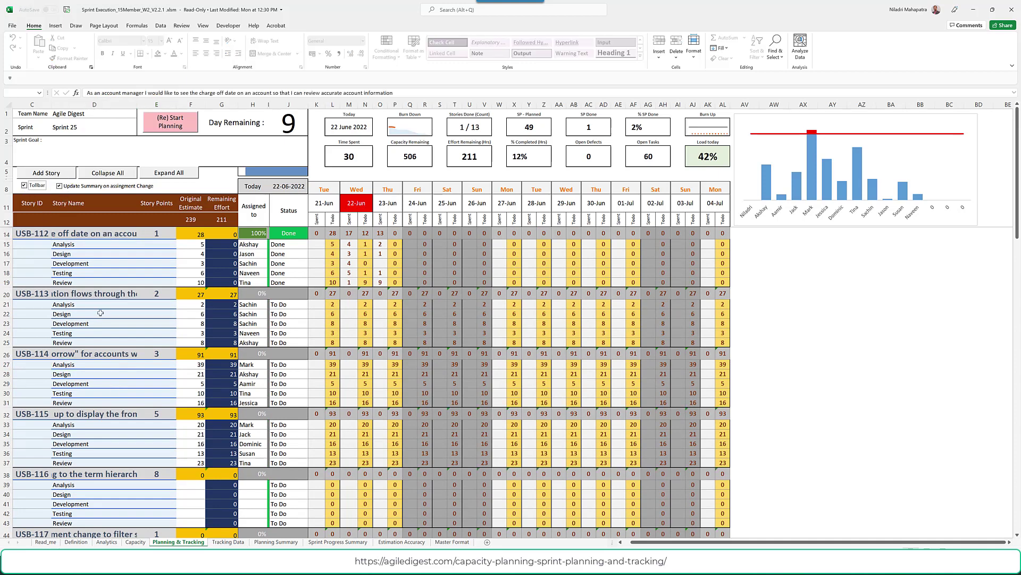
click(107, 294)
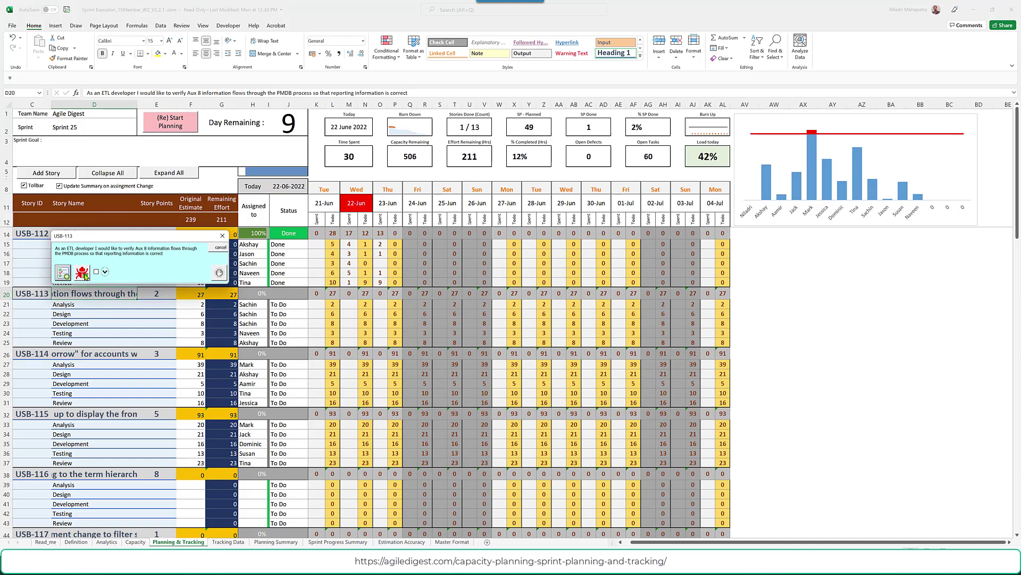
Add a sub task called "Code review" to USB-113 and set its Original Estimate to 3.
click(83, 273)
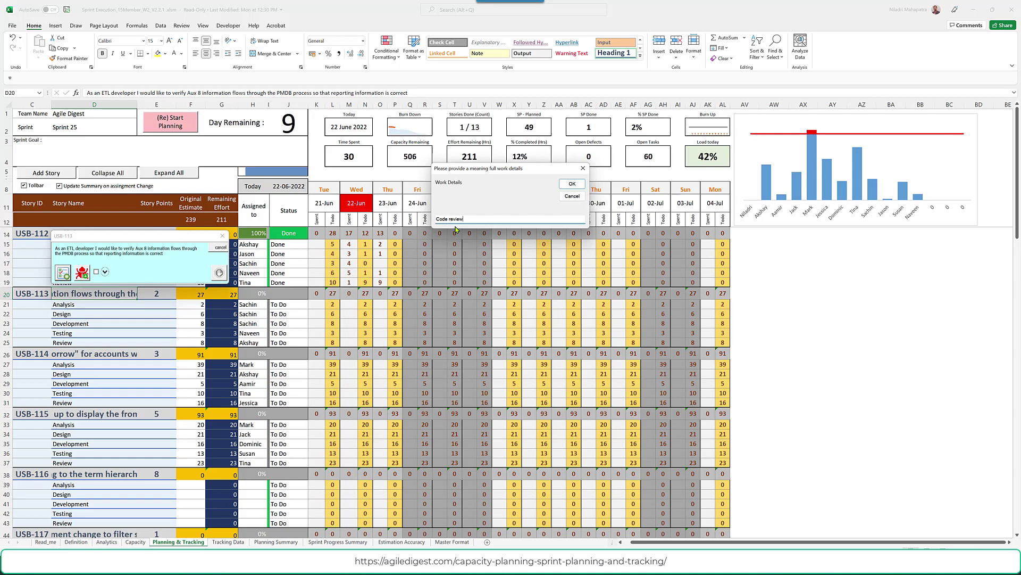
text(Code review)
click(572, 183)
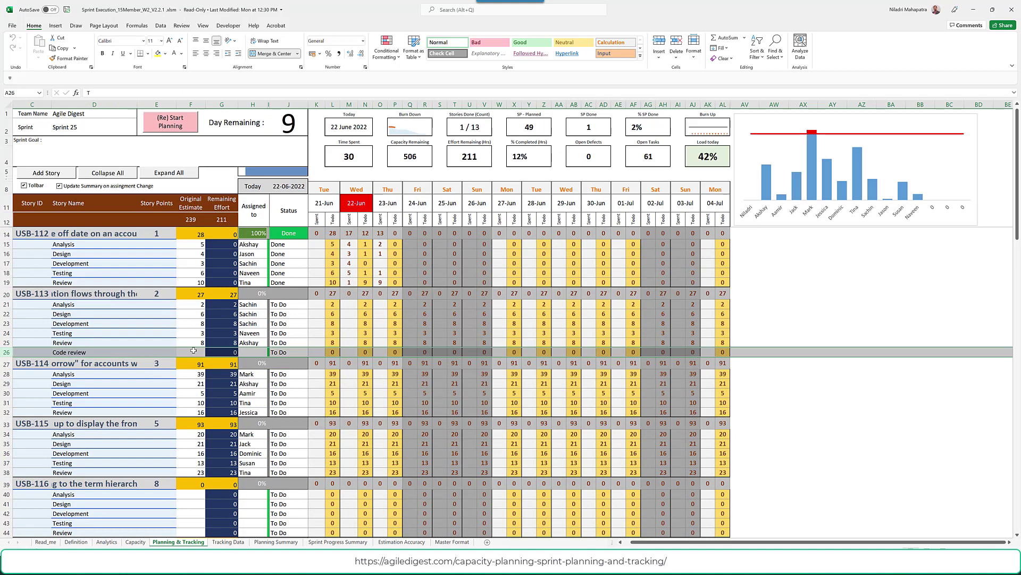
click(196, 351)
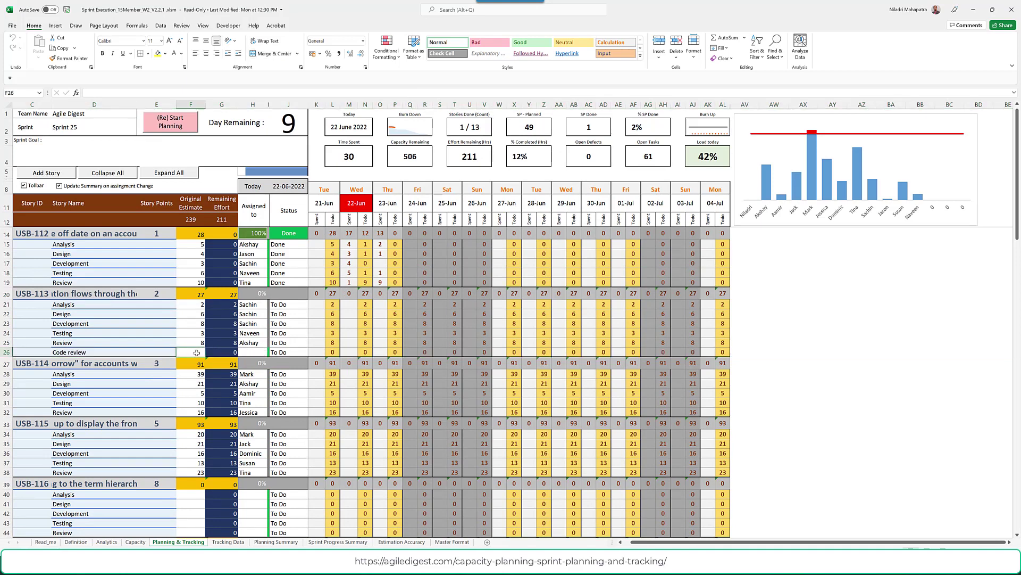
text(3)
click(258, 352)
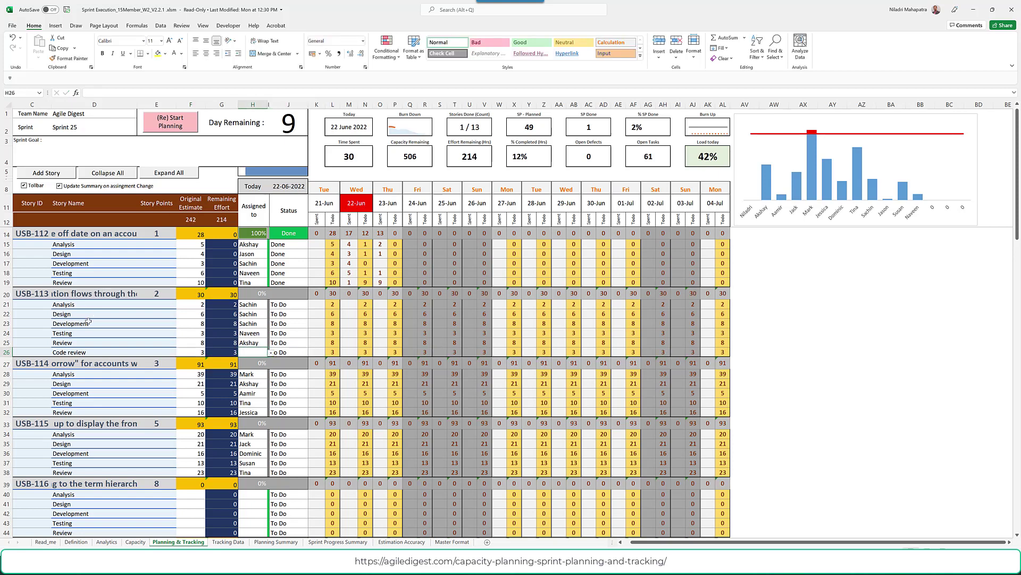
Add a bug called "Bug 1 23" to story USB-113.
click(105, 296)
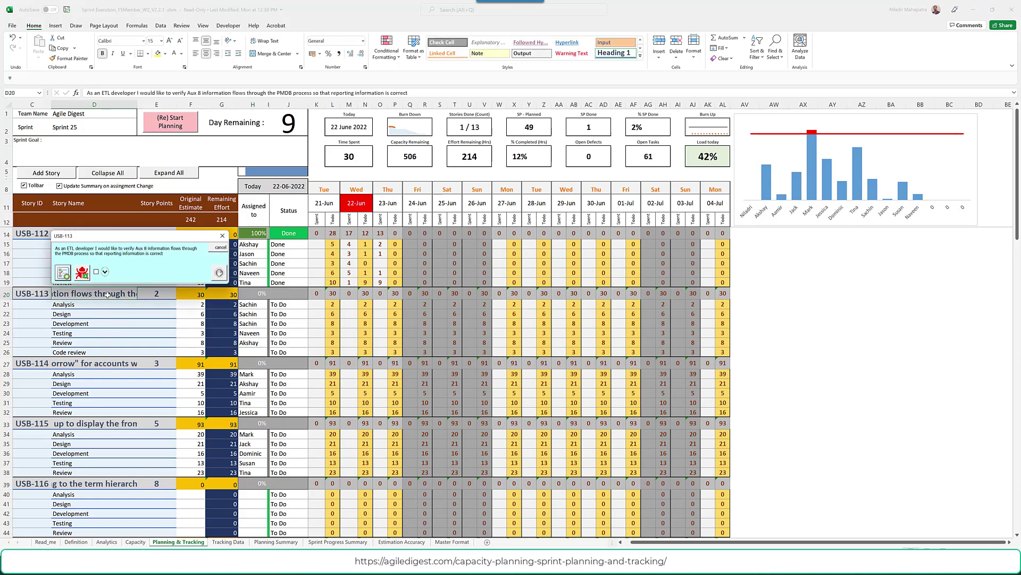
click(83, 273)
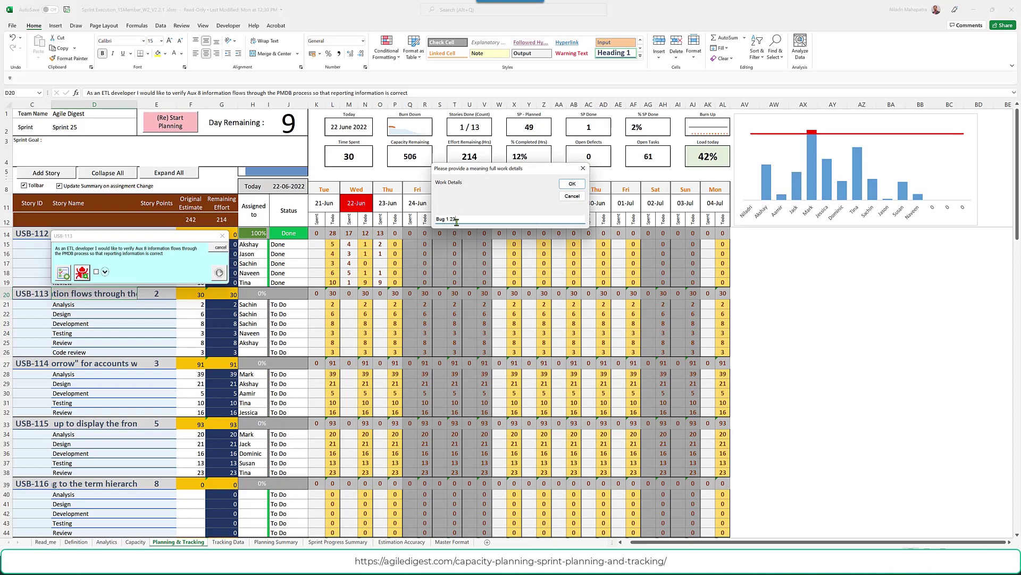
click(572, 183)
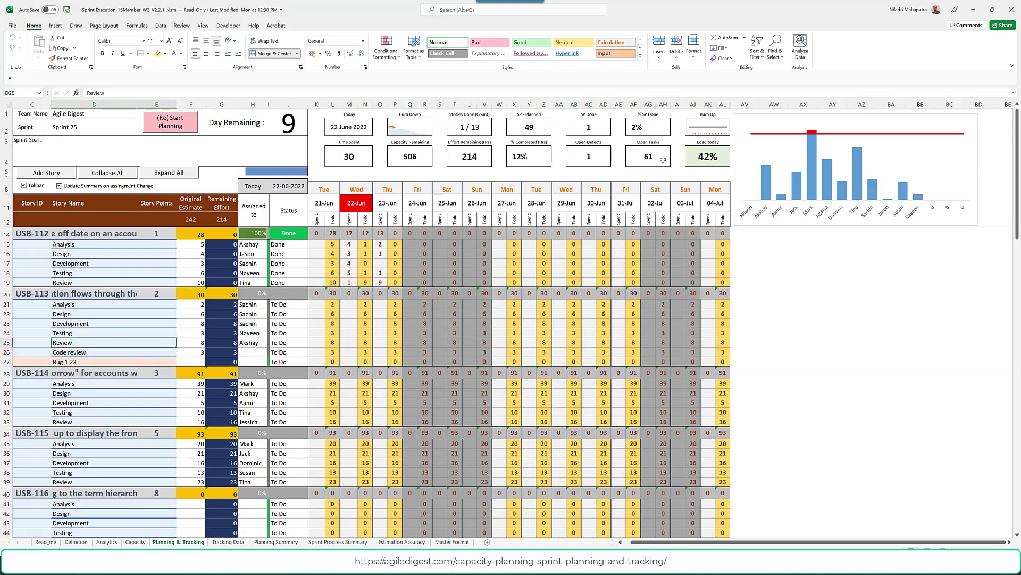
Set the Original Estimate of Bug 1 23 to 4 and assign the bug to a team member.
click(196, 361)
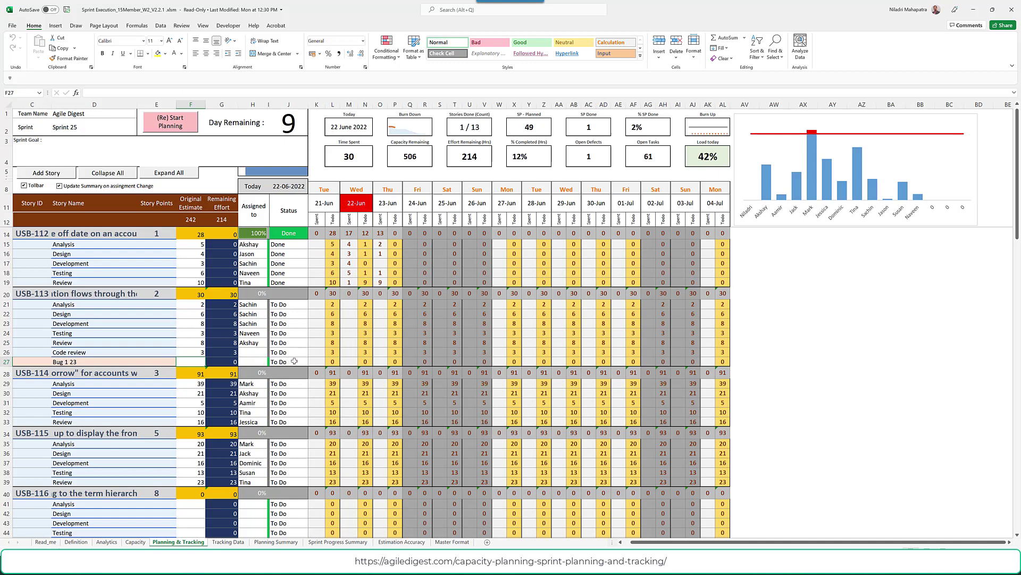
click(249, 361)
click(270, 364)
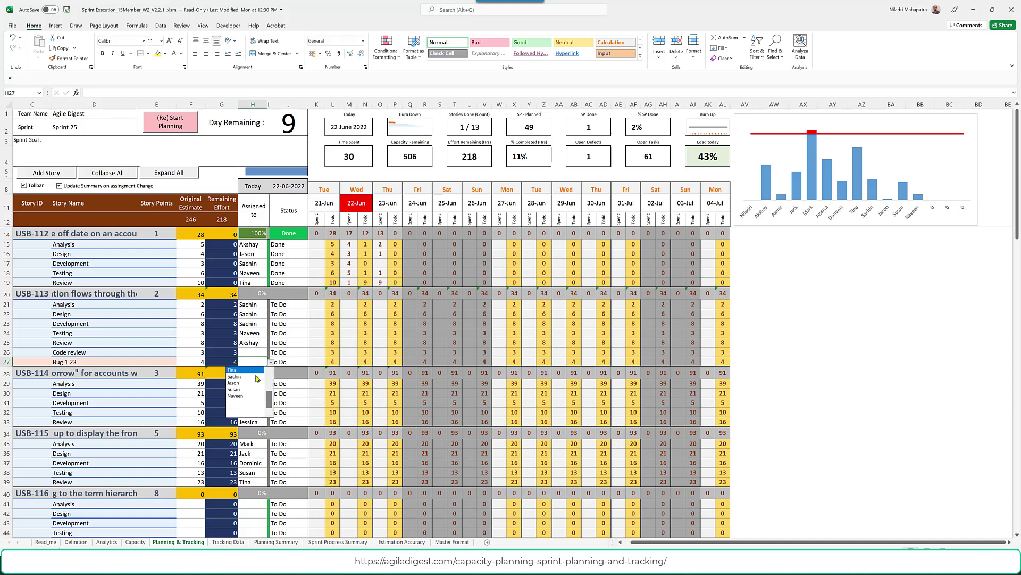
click(248, 387)
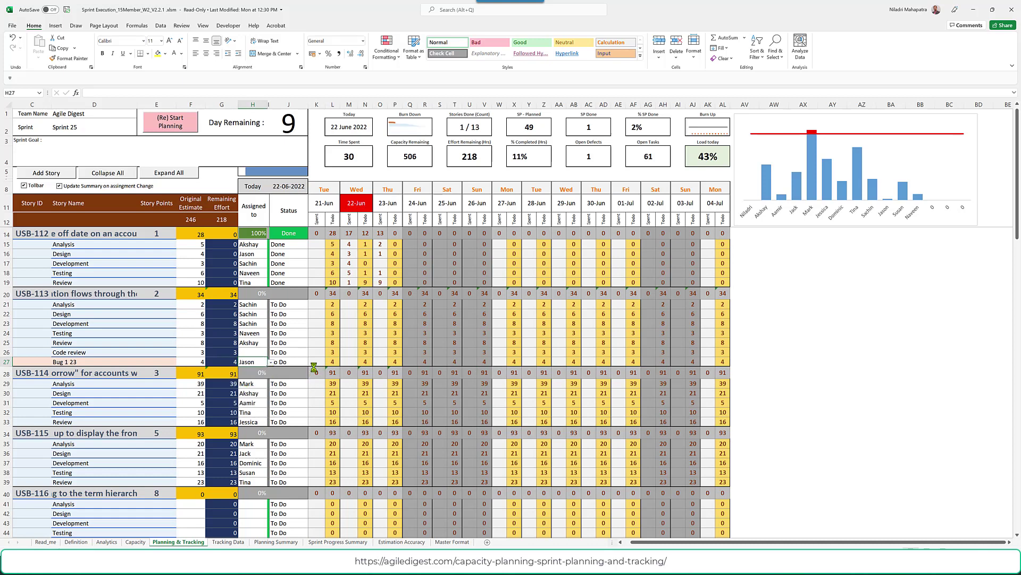
Log 4 spent hours on 22-Jun for Bug 1 23 under USB-113.
click(301, 362)
click(355, 362)
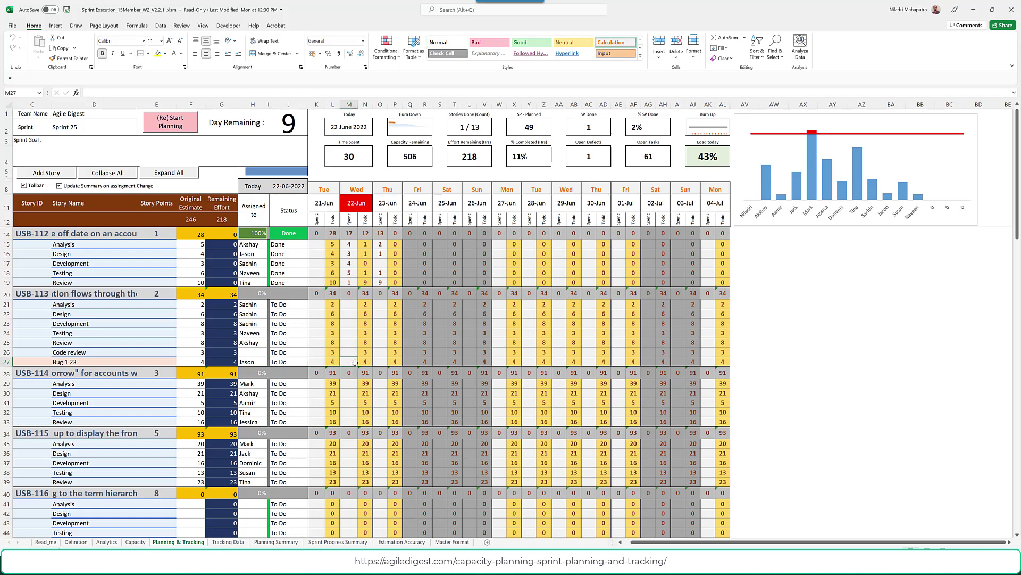
text(4)
click(349, 343)
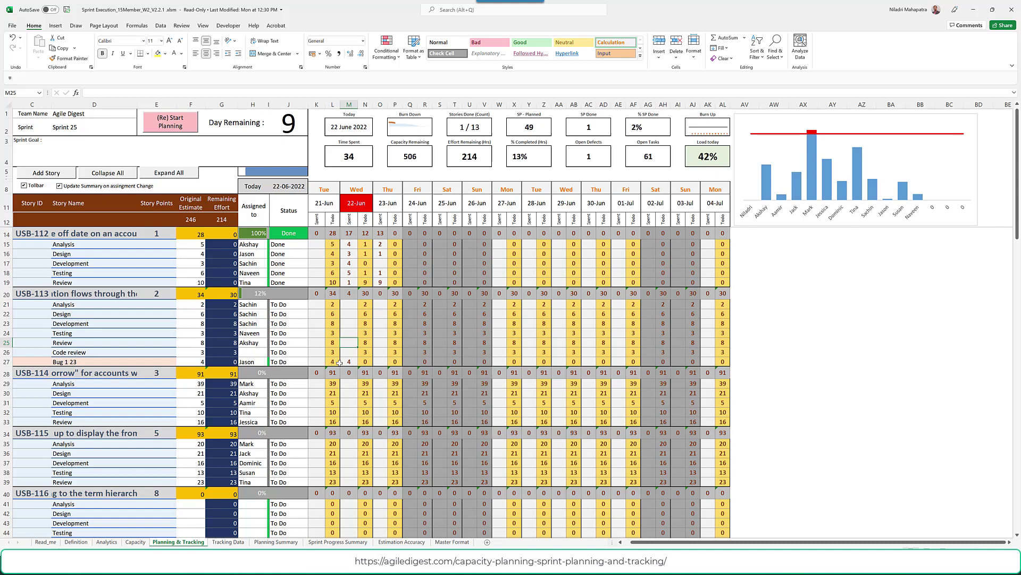
click(381, 362)
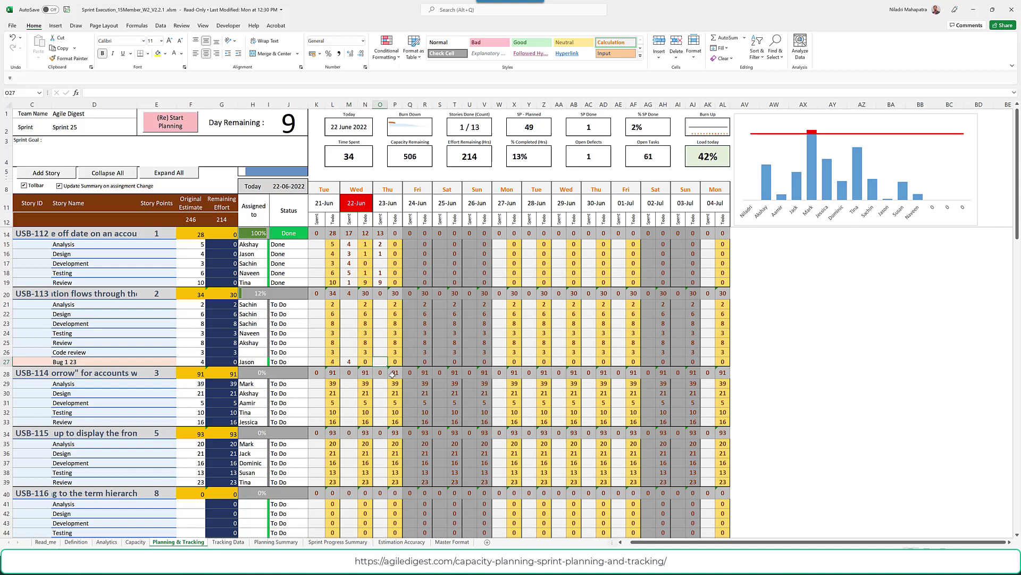
Set the Status of Bug 1 23 to Done.
click(285, 361)
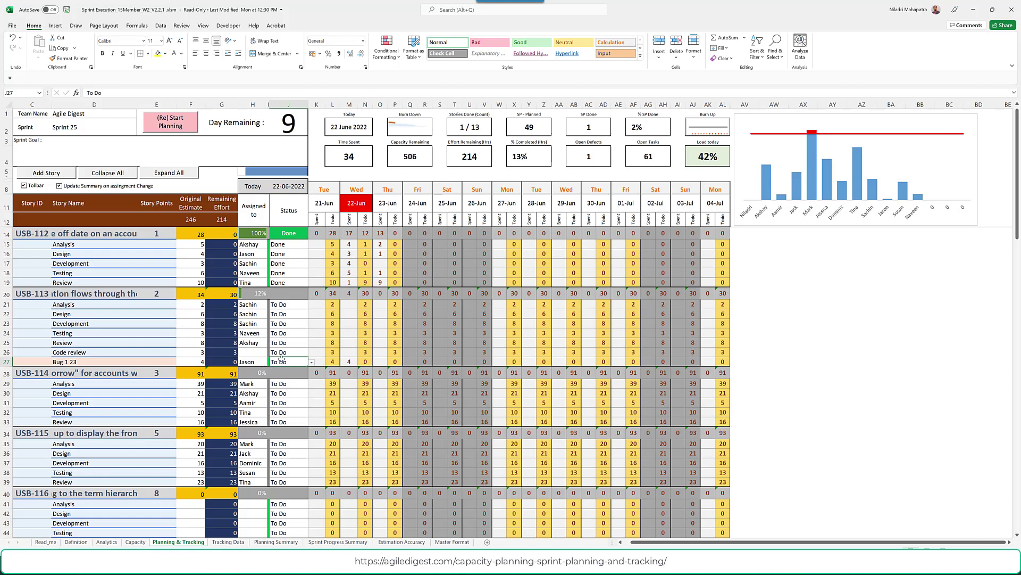
click(312, 362)
click(276, 385)
click(659, 128)
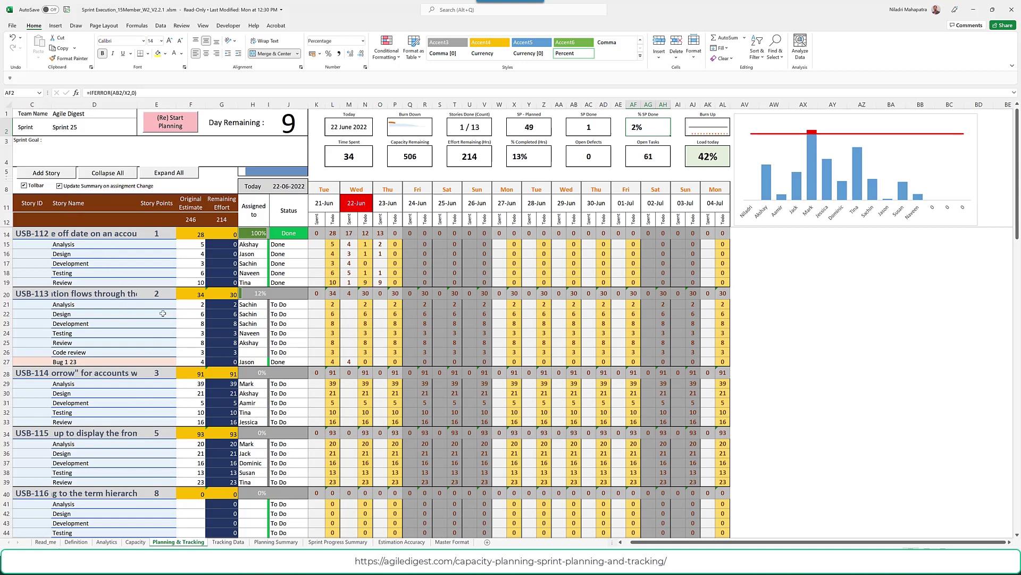
Collapse all stories to their summary rows and expand them all again.
click(112, 174)
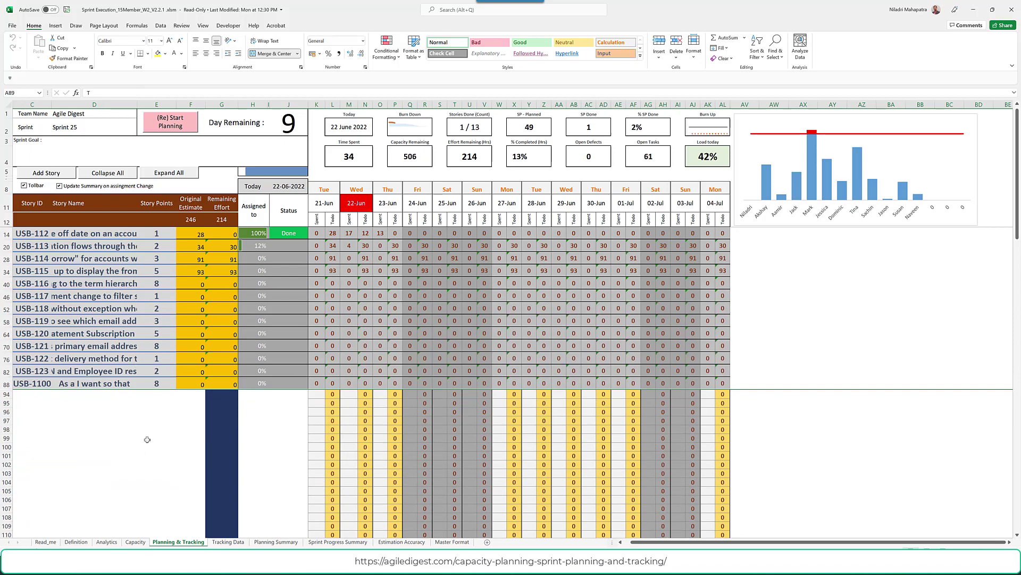
click(168, 176)
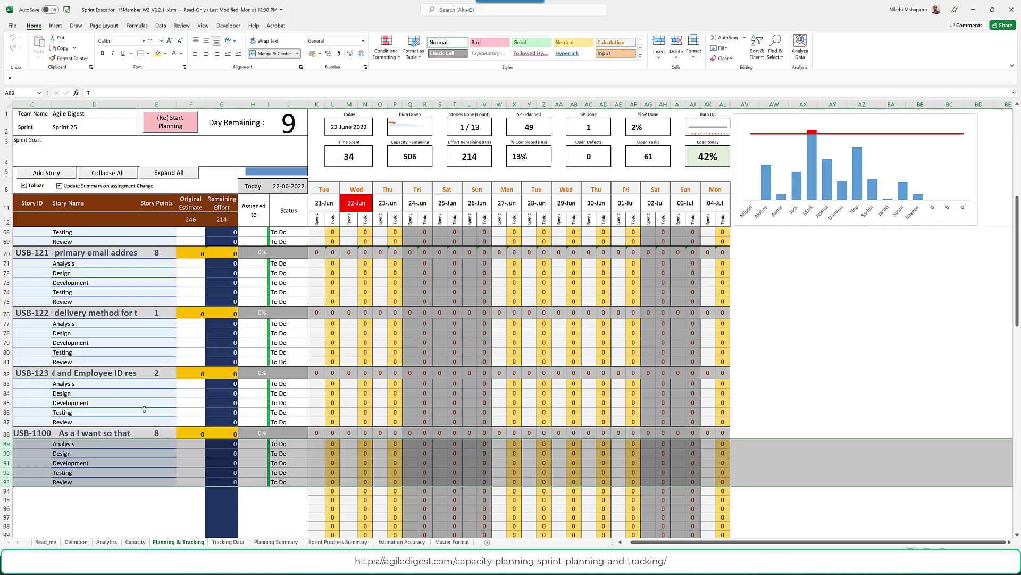
scroll(144, 409, up, 18)
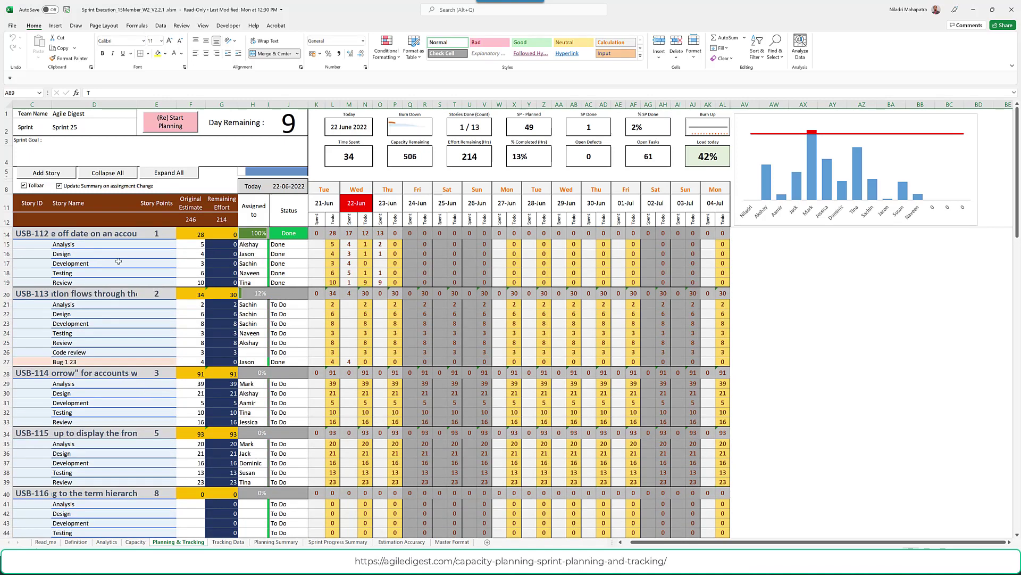
Mark story USB-112 as blocked with the reason "Test environment is not available" and check the comment on its Story ID.
click(139, 234)
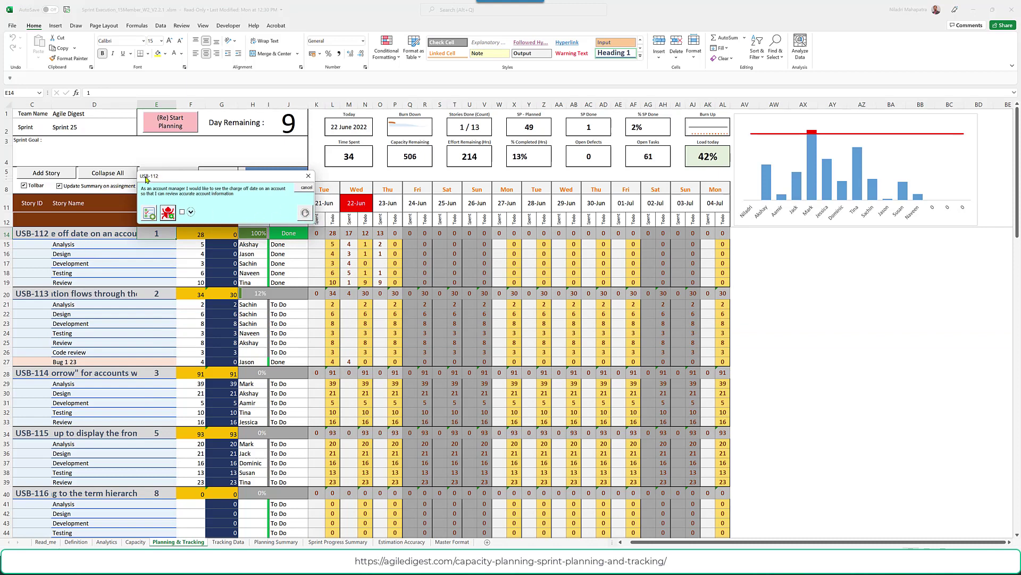
click(305, 214)
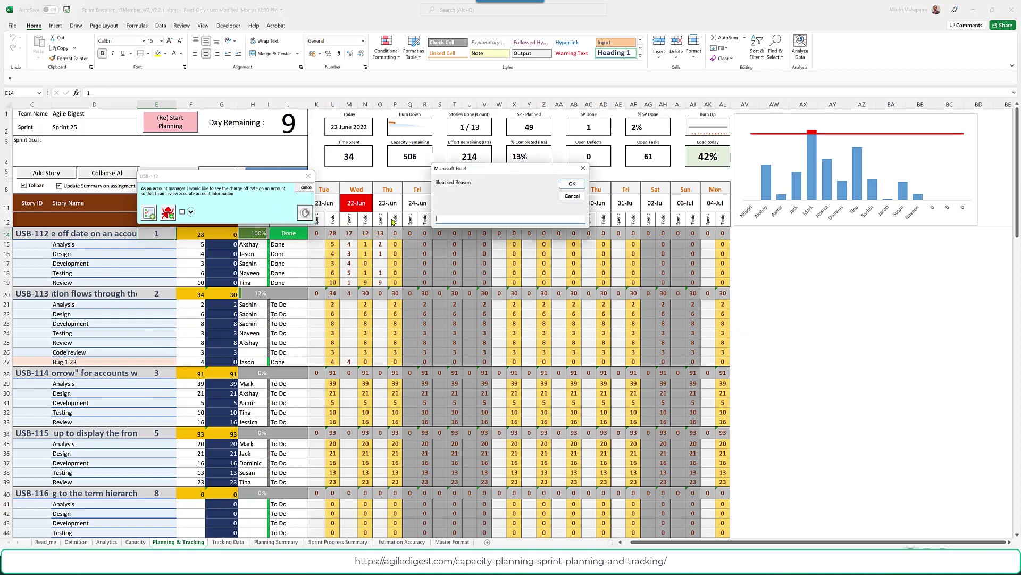
click(454, 222)
click(458, 220)
key(End)
click(574, 187)
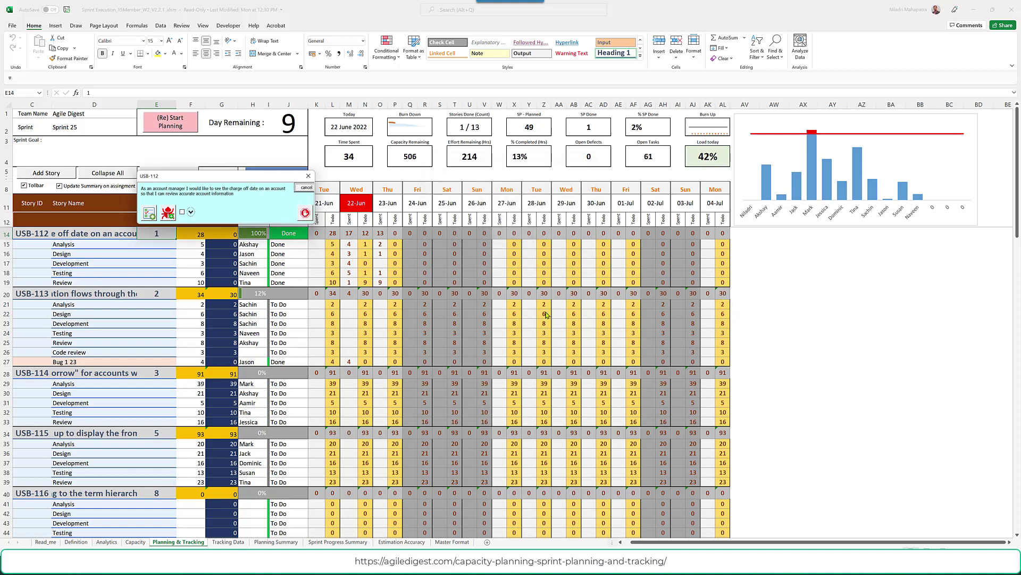
click(145, 260)
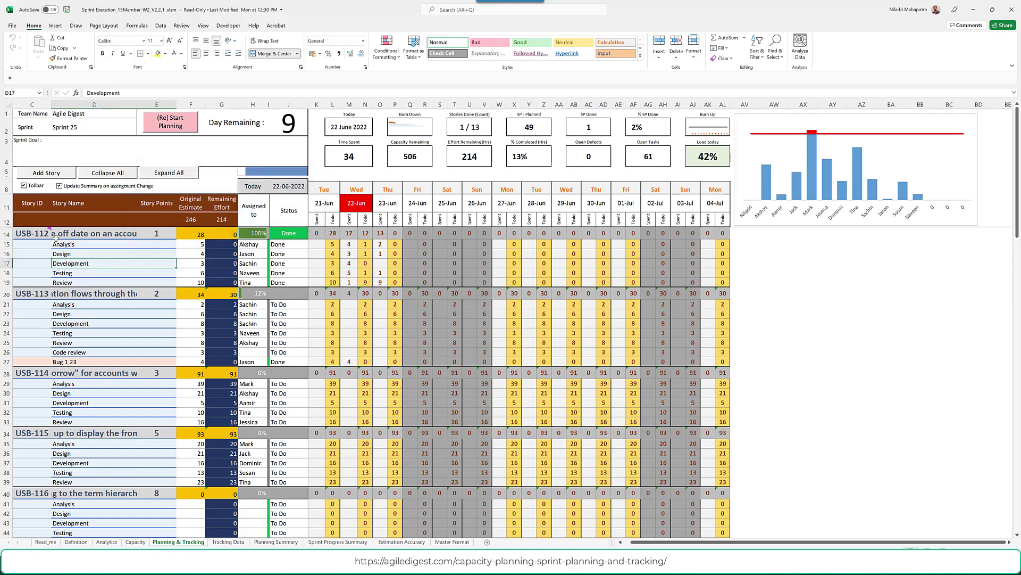
mouse_move(39, 233)
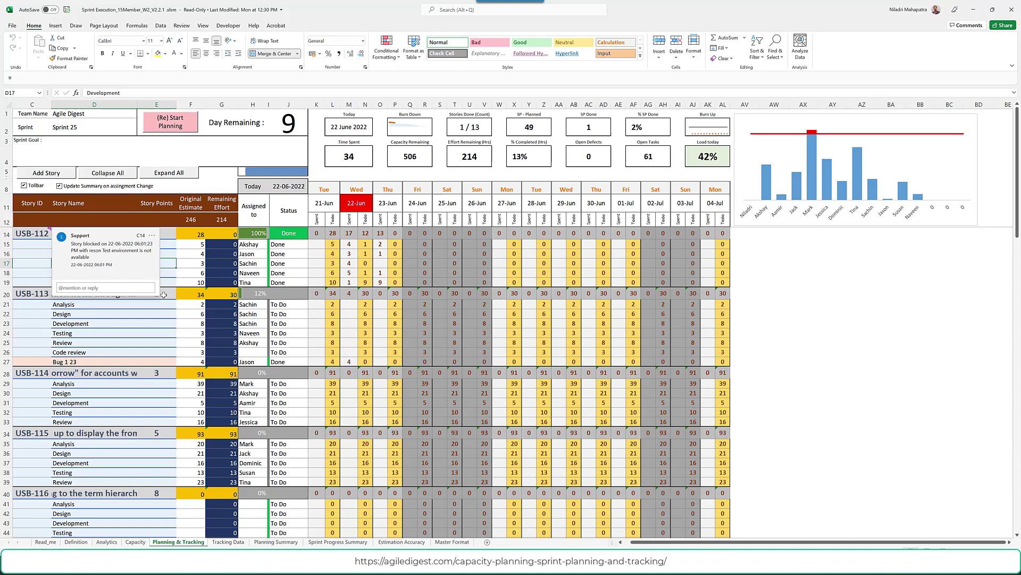
scroll(112, 303, down, 1)
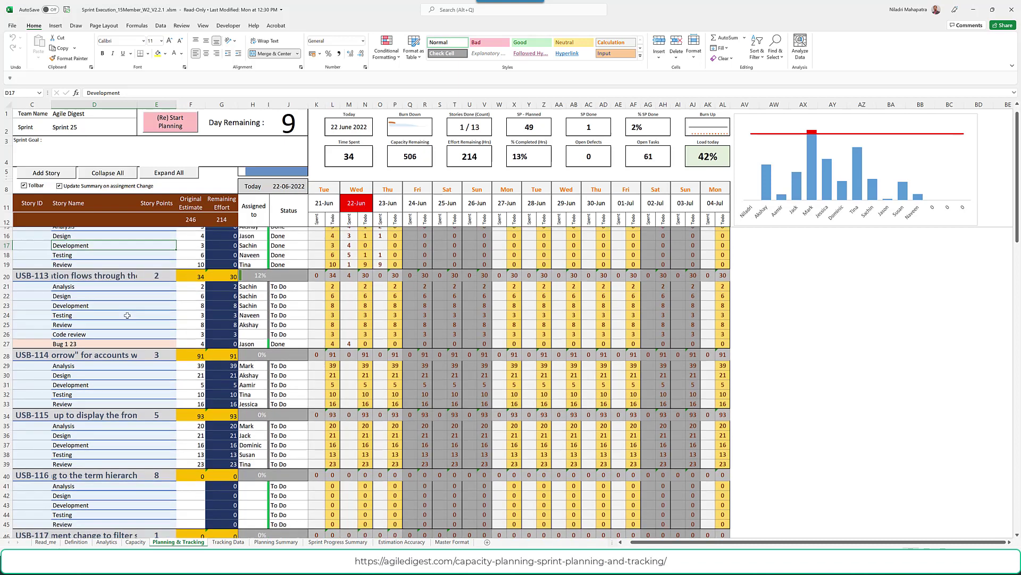
scroll(126, 319, up, 1)
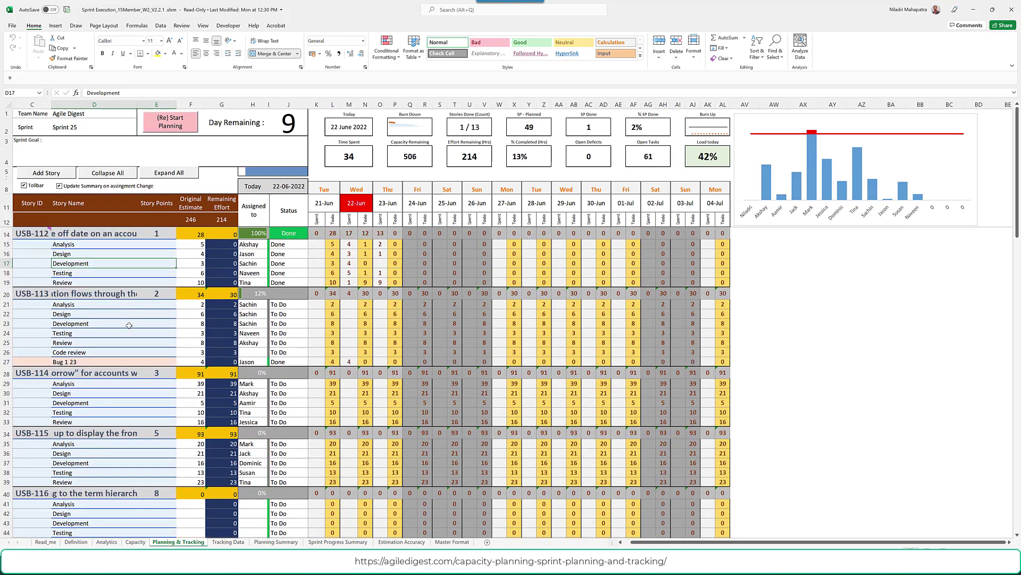
Unblock story USB-112 and check the comment thread on its Story ID.
click(126, 294)
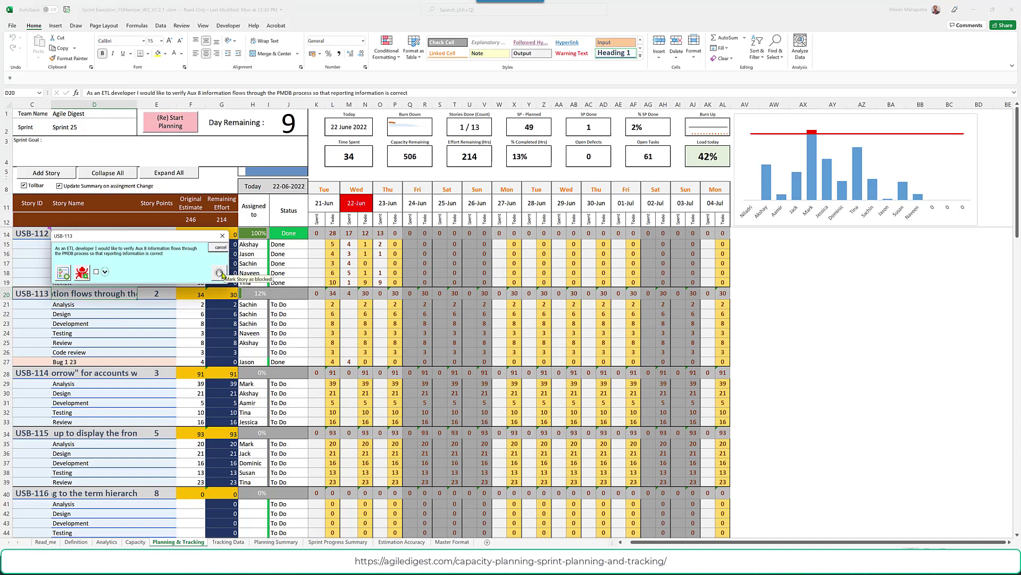
click(120, 233)
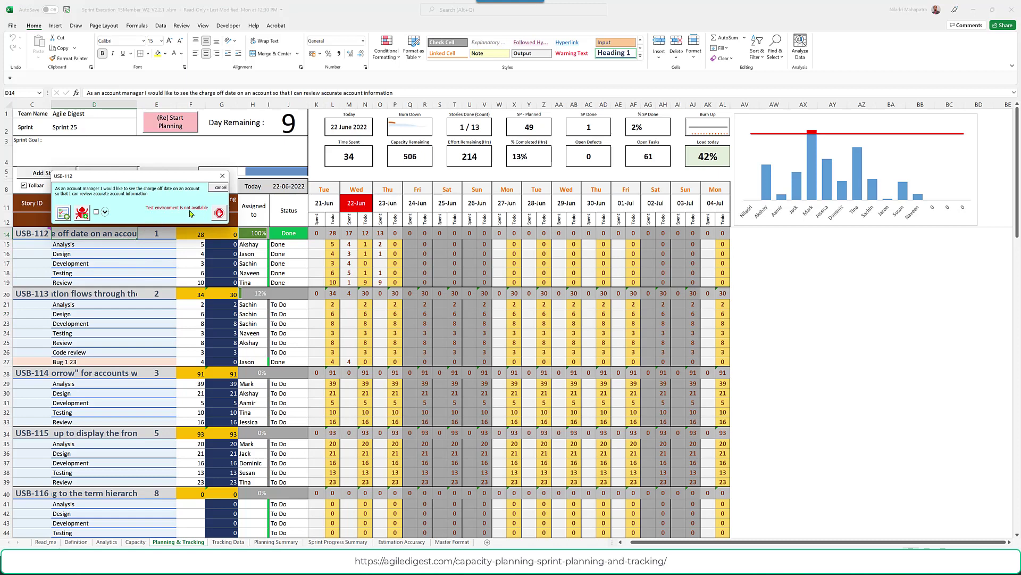
click(219, 212)
click(106, 264)
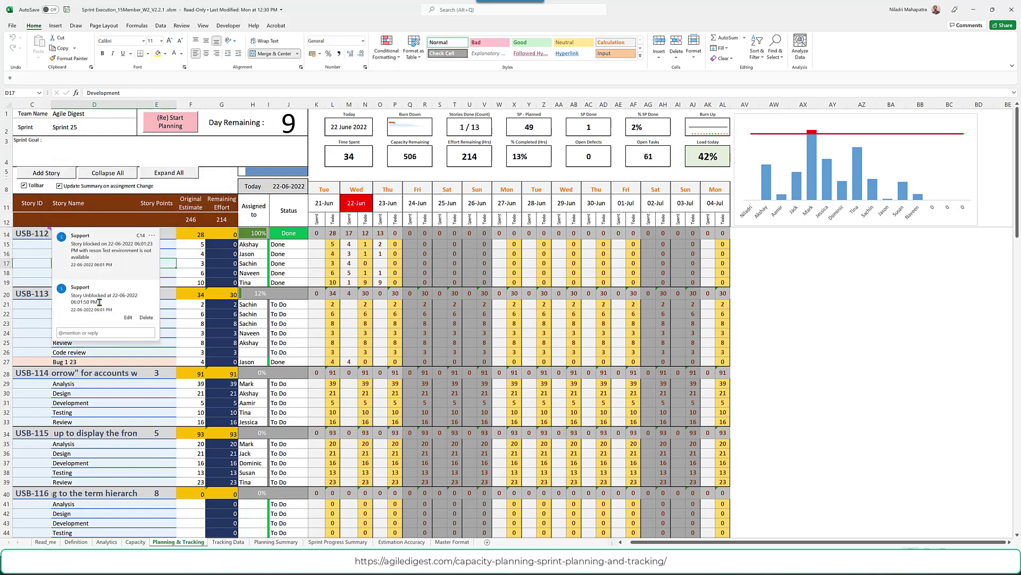
click(171, 255)
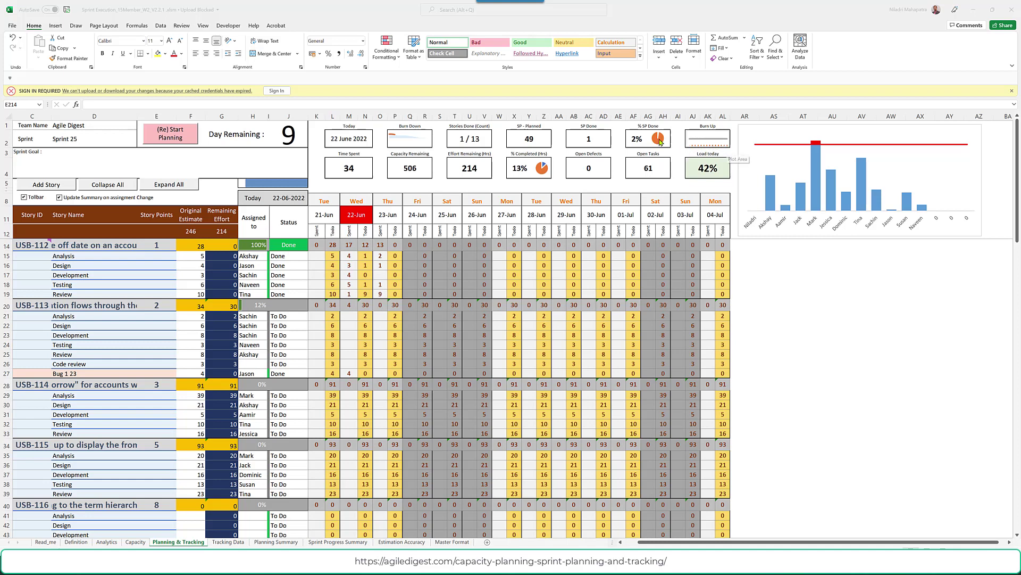
mouse_move(654, 145)
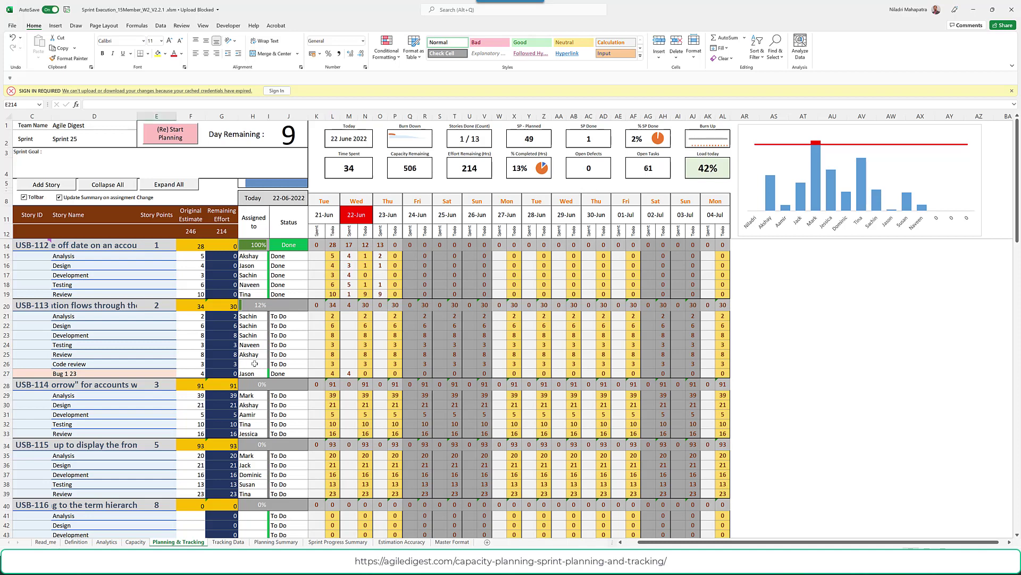
click(292, 316)
click(311, 318)
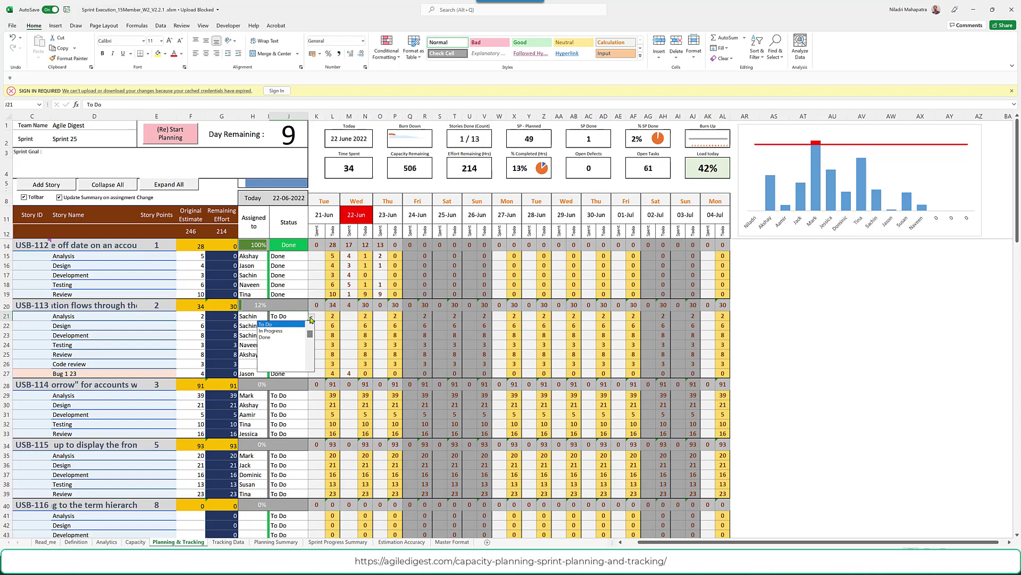
click(311, 318)
Set the Status of USB-116's Analysis and Design sub tasks to Done.
scroll(244, 436, down, 3)
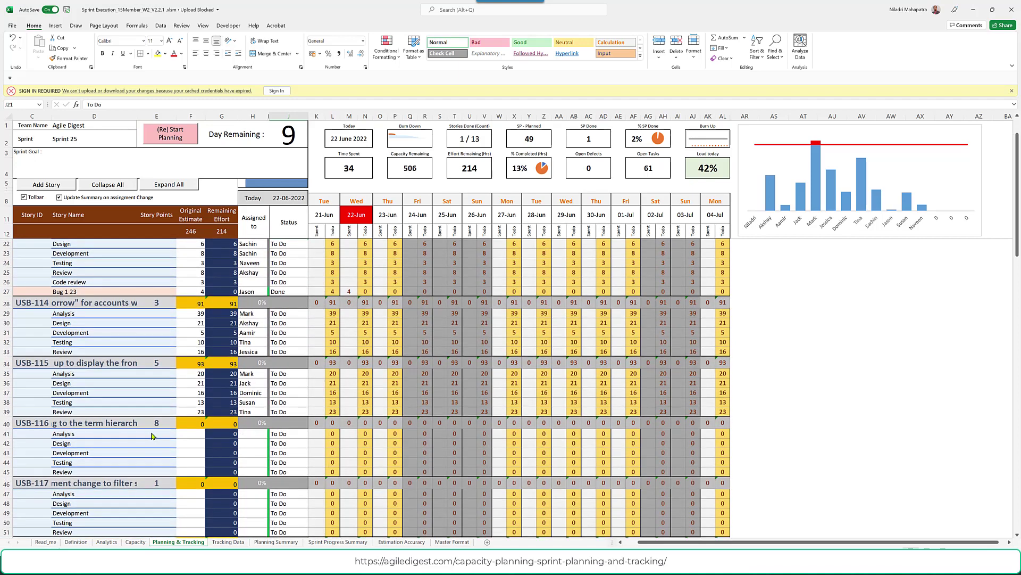
click(301, 436)
click(312, 434)
click(286, 453)
click(287, 444)
click(311, 444)
click(282, 465)
Set the Status of USB-116's Development, Testing and Review sub tasks to Done.
click(289, 455)
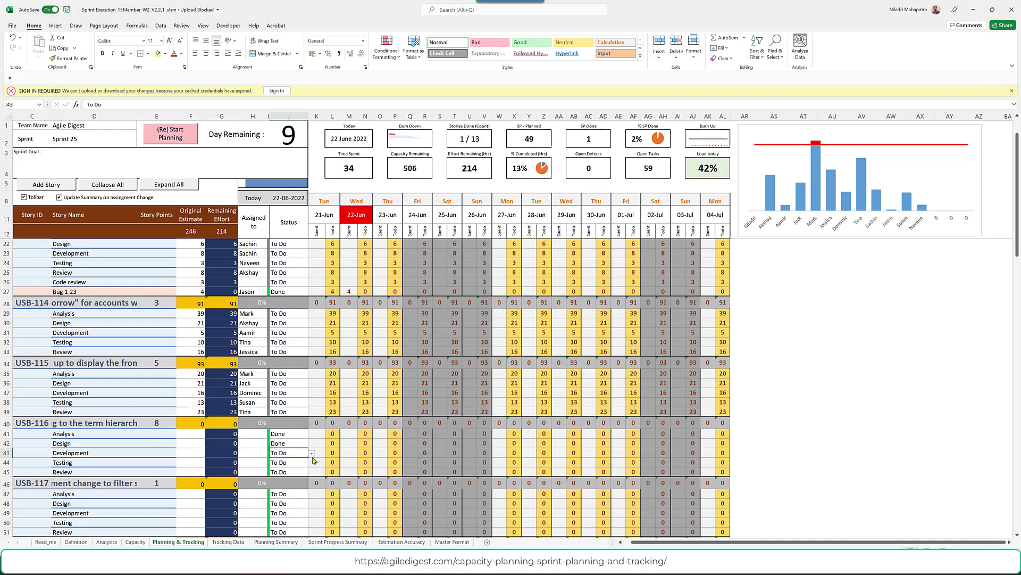
click(312, 453)
click(283, 474)
click(304, 462)
click(311, 463)
click(283, 483)
click(295, 473)
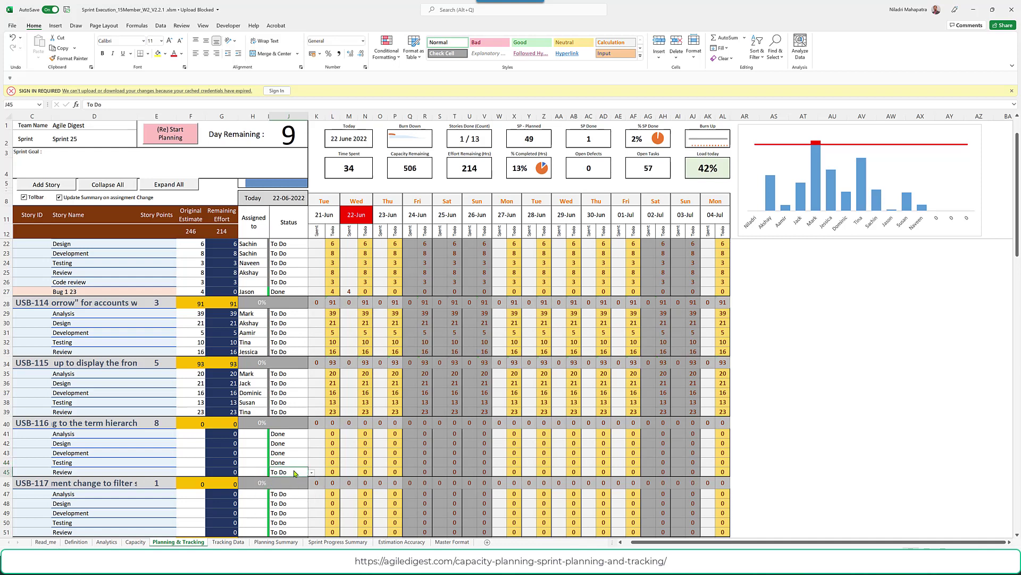
click(312, 472)
click(283, 492)
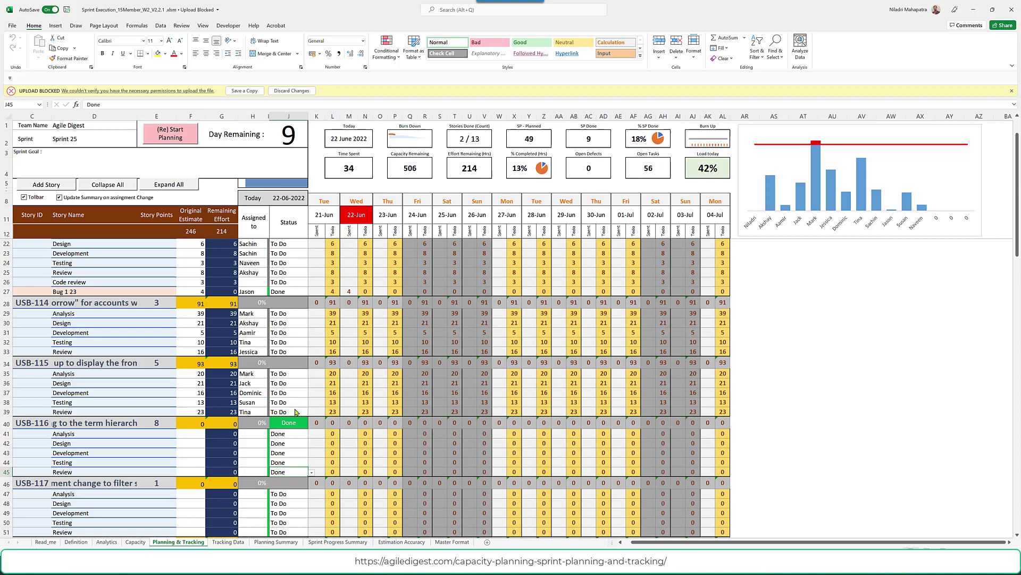
scroll(297, 412, up, 3)
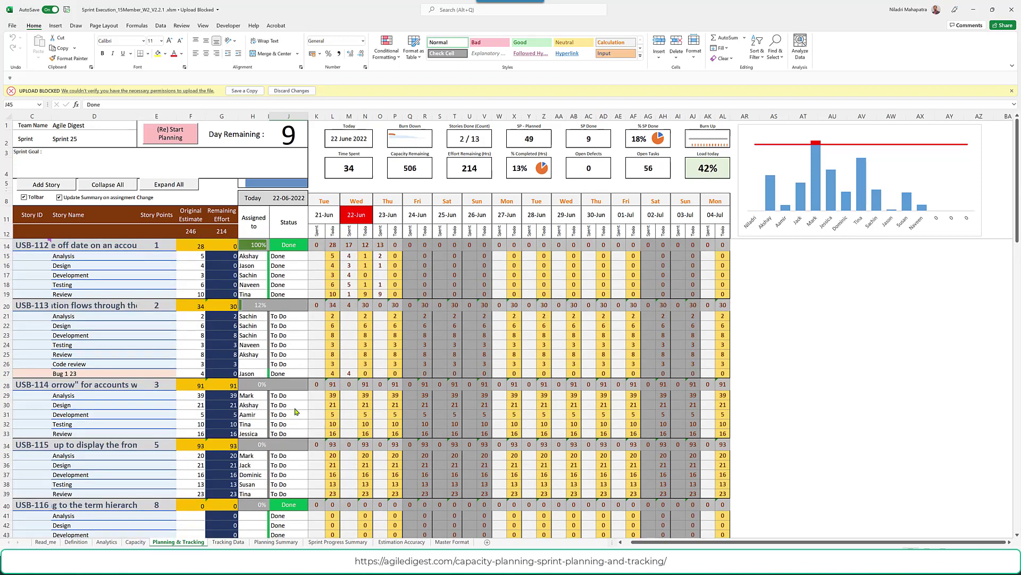
Review the Tracking Data sheet and the team capacity and story hours in the Planning Summary sheet.
click(228, 542)
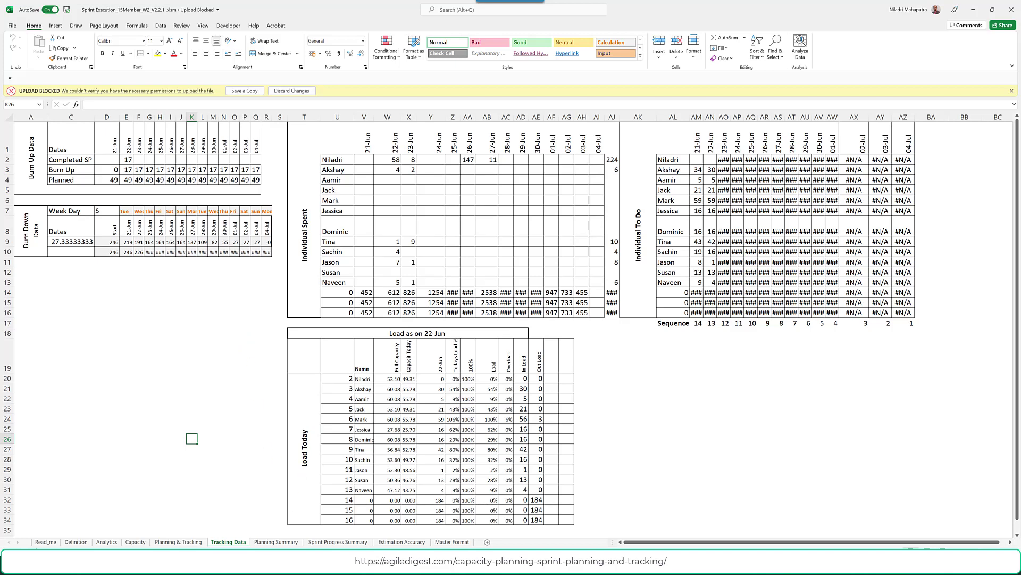
click(273, 542)
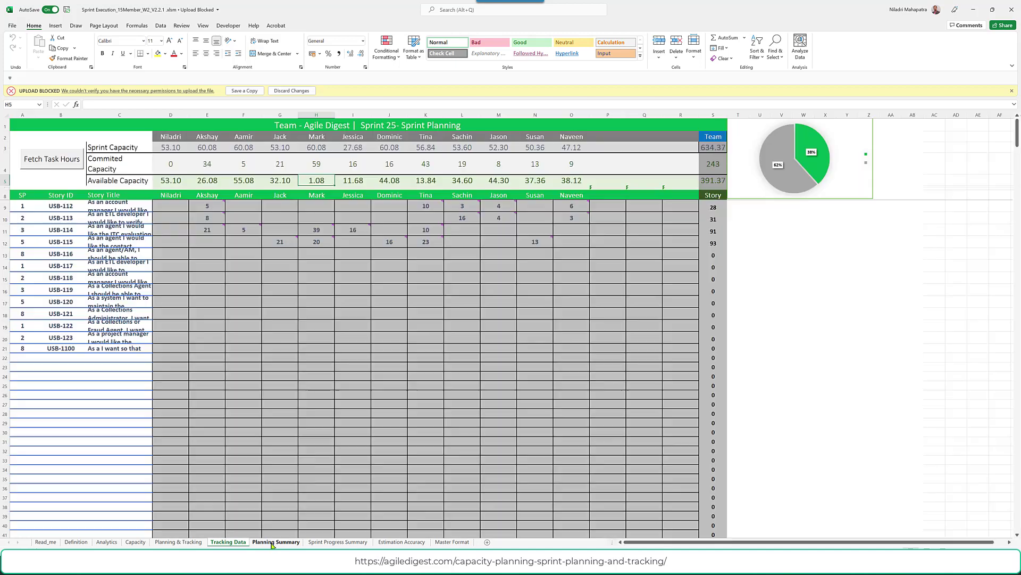
click(253, 309)
click(194, 222)
click(461, 290)
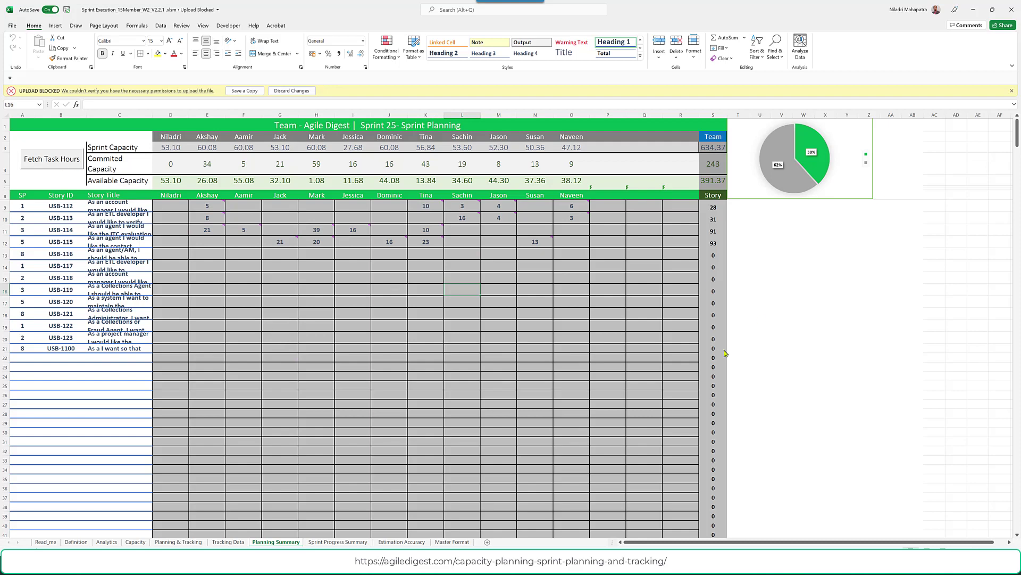
Examine the team capacity pie chart in the Planning Summary sheet and the charts in the Sprint Progress Summary sheet.
mouse_move(801, 188)
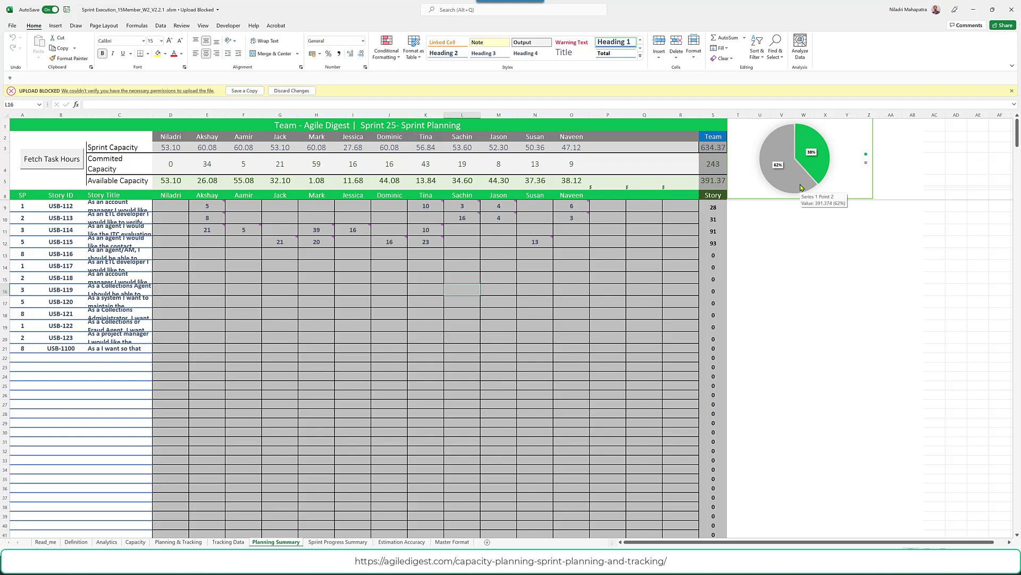
click(338, 542)
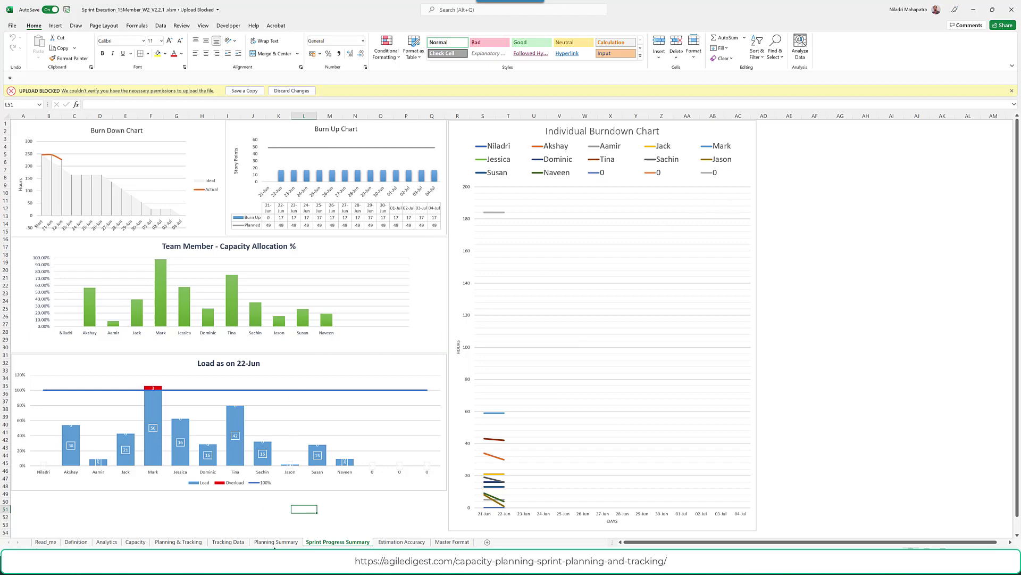
Look through the Planning & Tracking sheet from the first story to the last formatted row and return to its beginning.
click(183, 542)
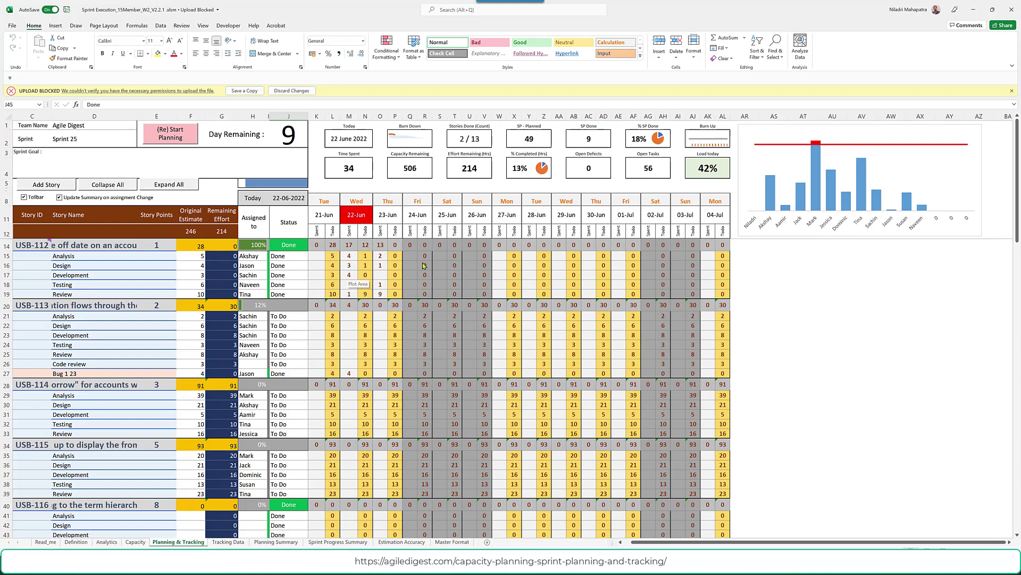
scroll(389, 365, down, 5)
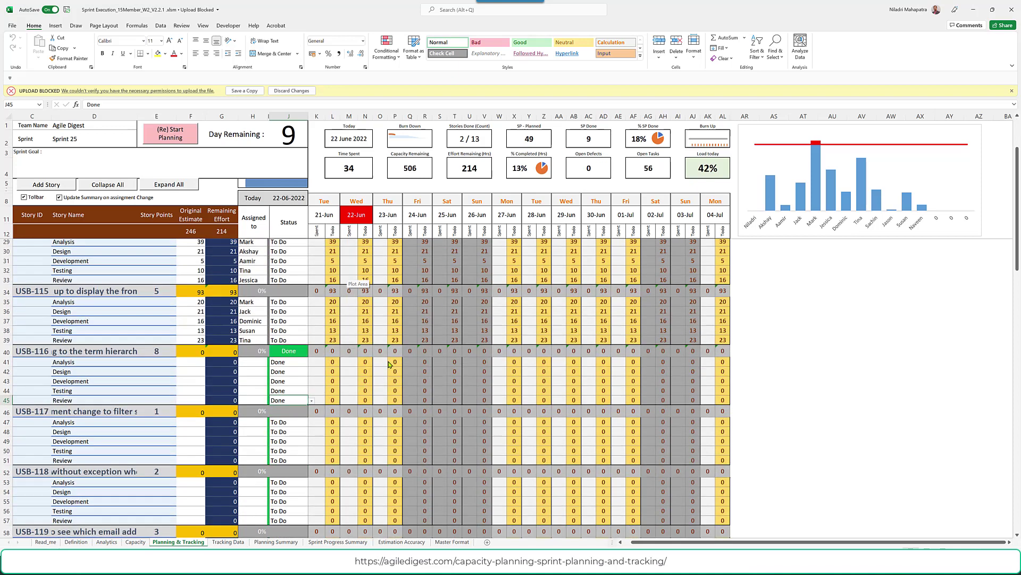
scroll(388, 365, down, 13)
scroll(128, 464, down, 20)
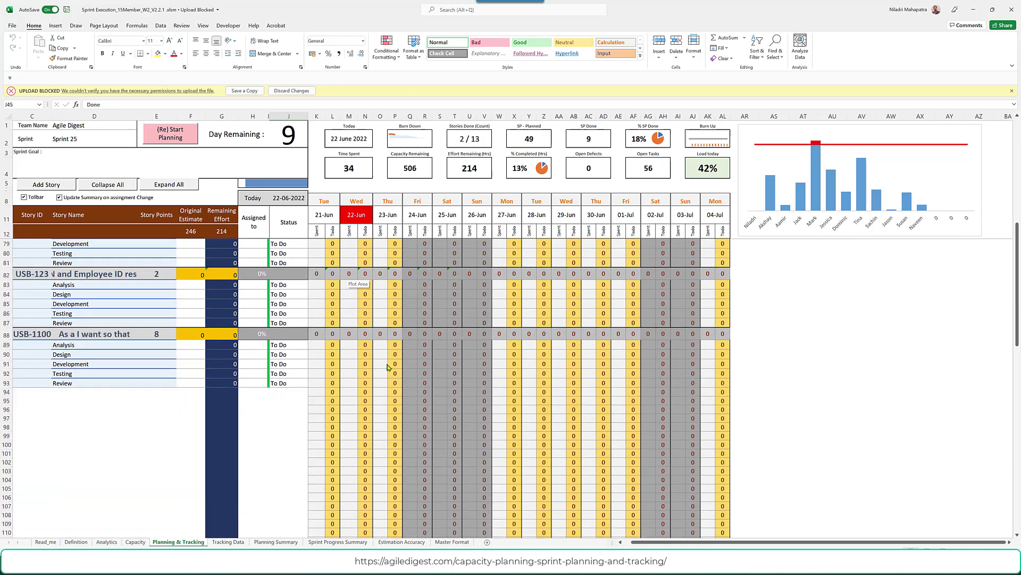
scroll(120, 468, down, 12)
scroll(120, 468, down, 7)
scroll(118, 467, down, 4)
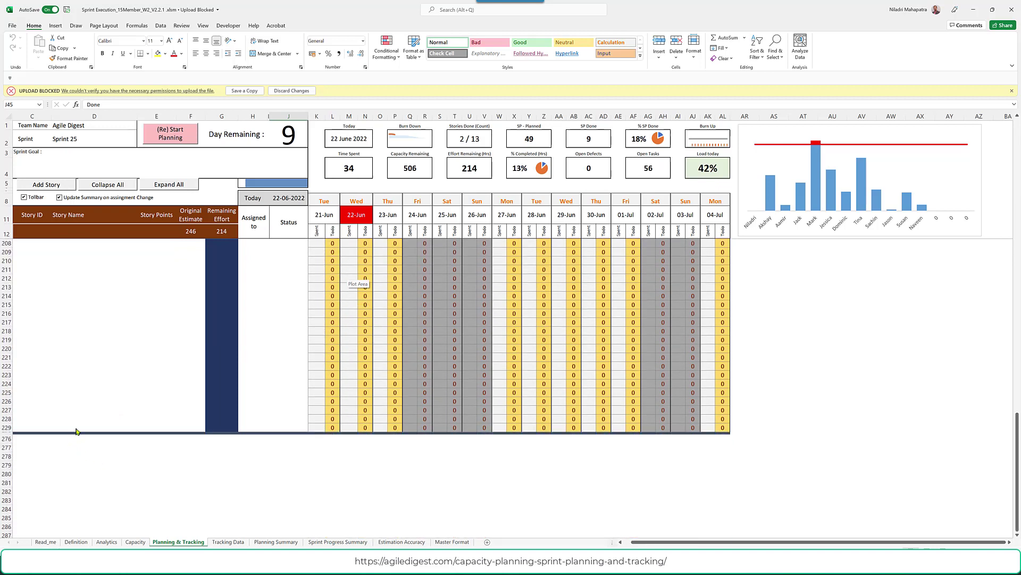
scroll(155, 426, up, 4)
scroll(156, 427, up, 20)
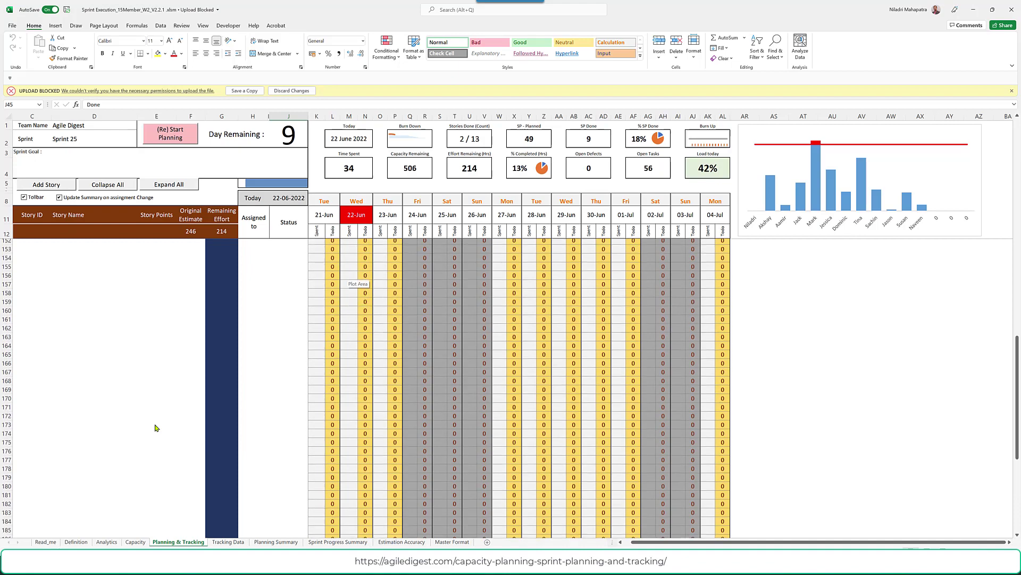
scroll(156, 428, up, 20)
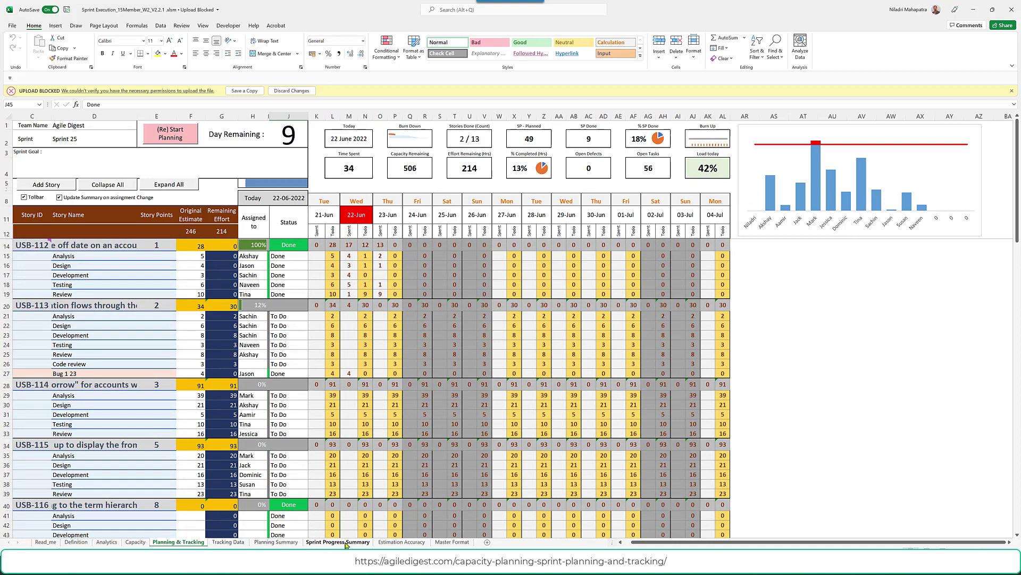
Review the Estimation Accuracy, Master Format and Tracking Data sheets, and return to the Planning & Tracking sheet.
click(401, 542)
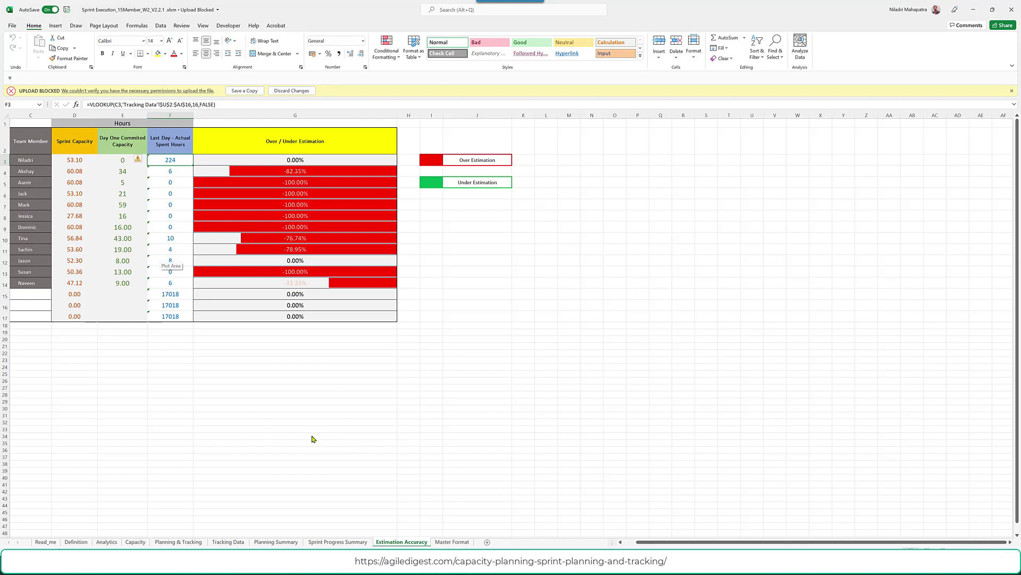
click(453, 542)
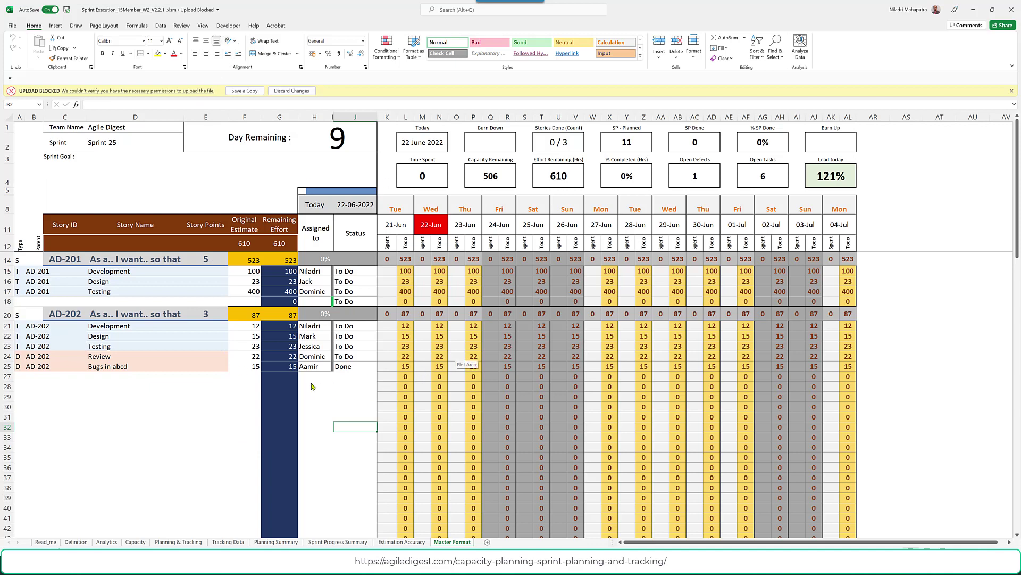
click(228, 541)
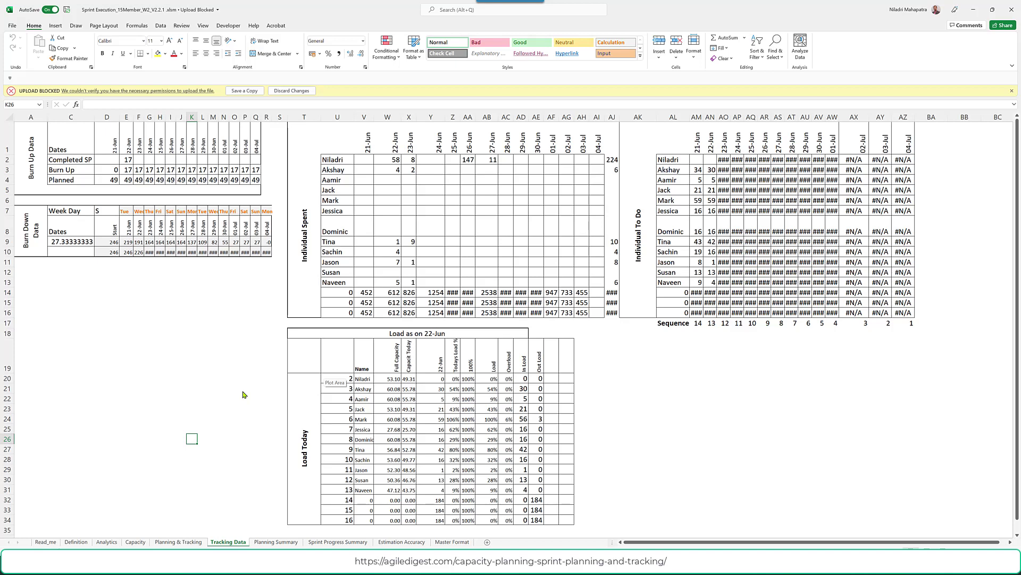
click(180, 542)
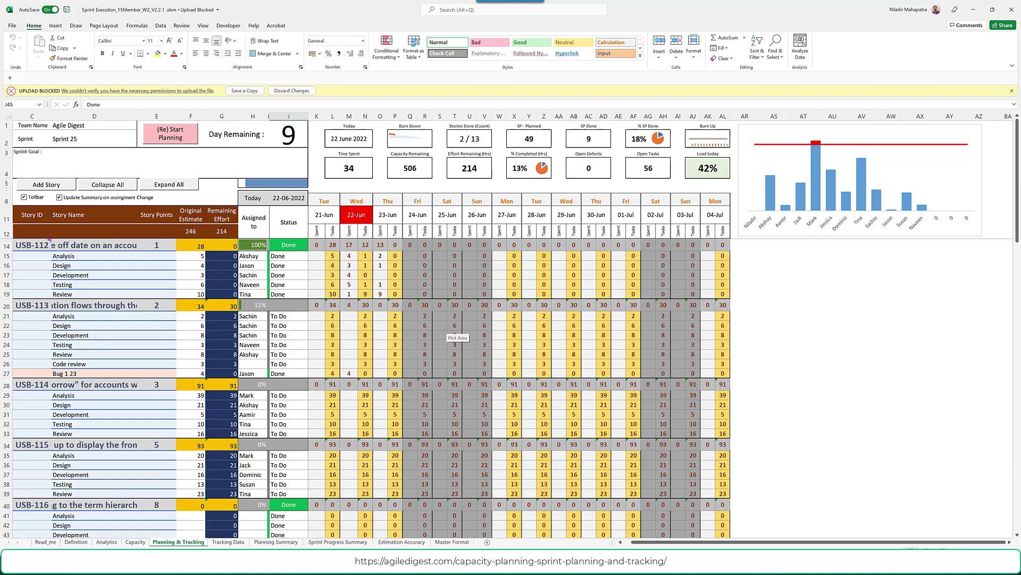
Read through the sheet descriptions, video tutorial and change request sections of the Read_me sheet, and return to Planning & Tracking.
click(74, 542)
click(45, 542)
scroll(155, 391, down, 10)
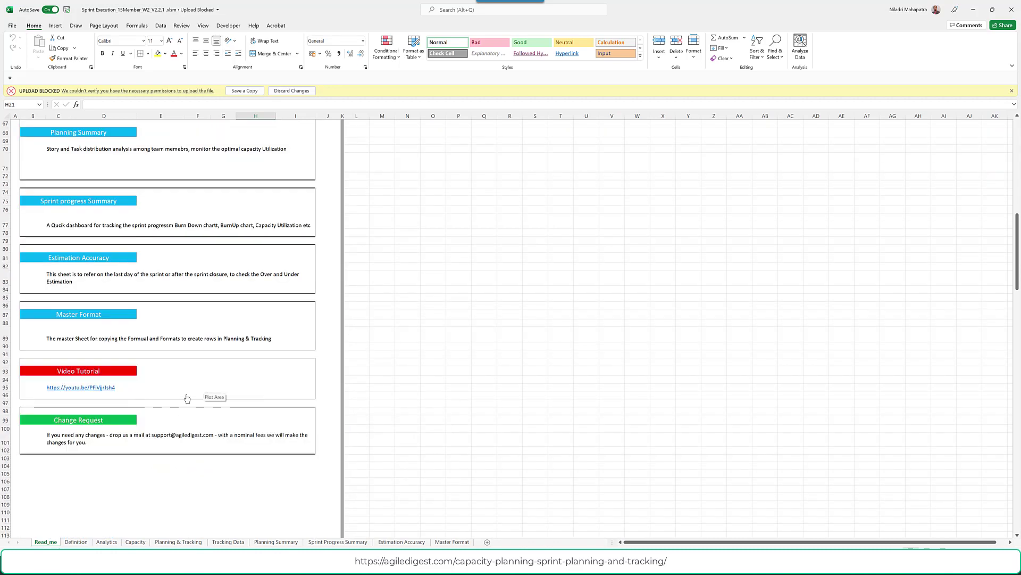
scroll(185, 398, down, 3)
scroll(191, 416, up, 13)
scroll(190, 416, up, 12)
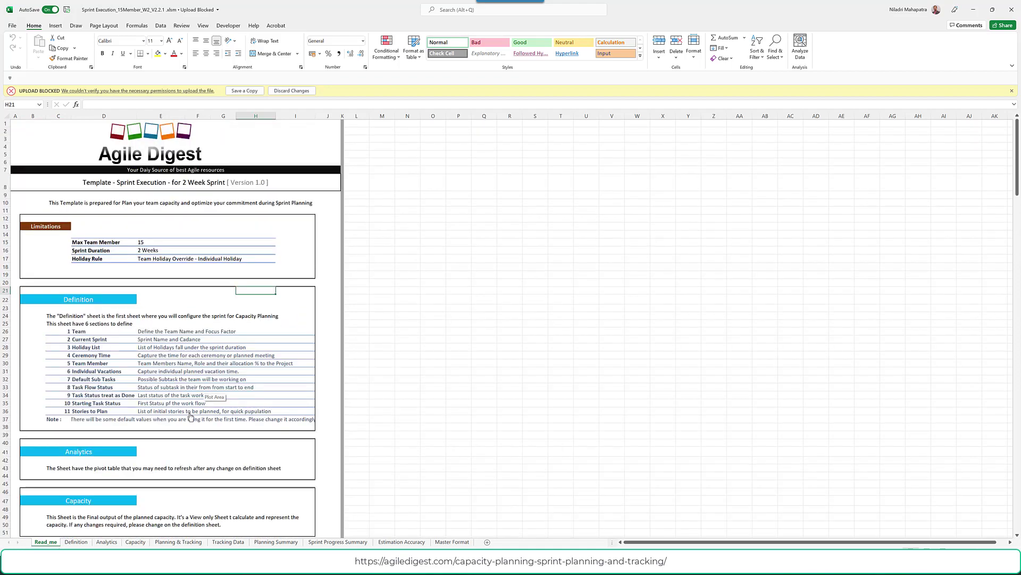
scroll(190, 417, down, 7)
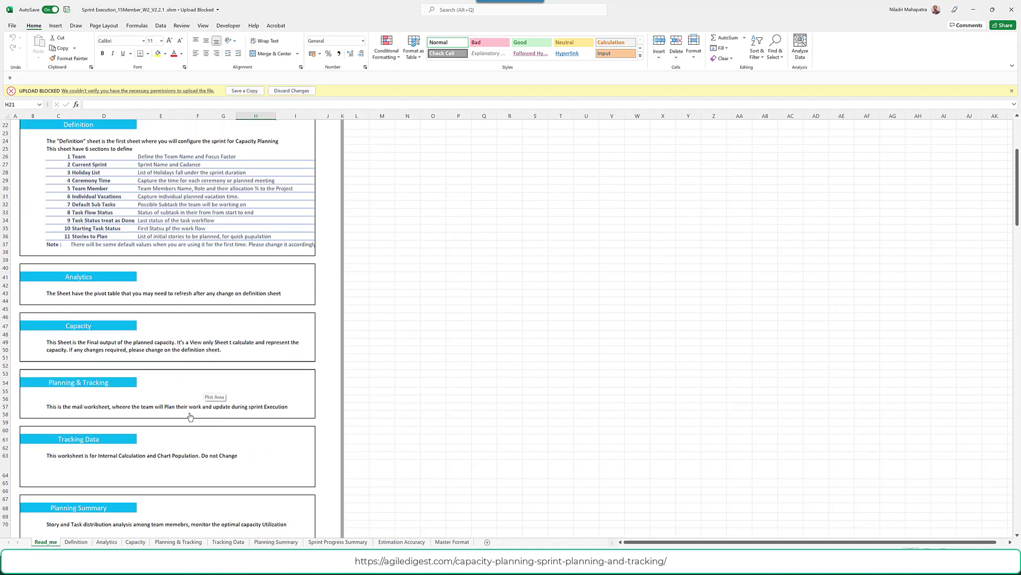
scroll(190, 417, down, 19)
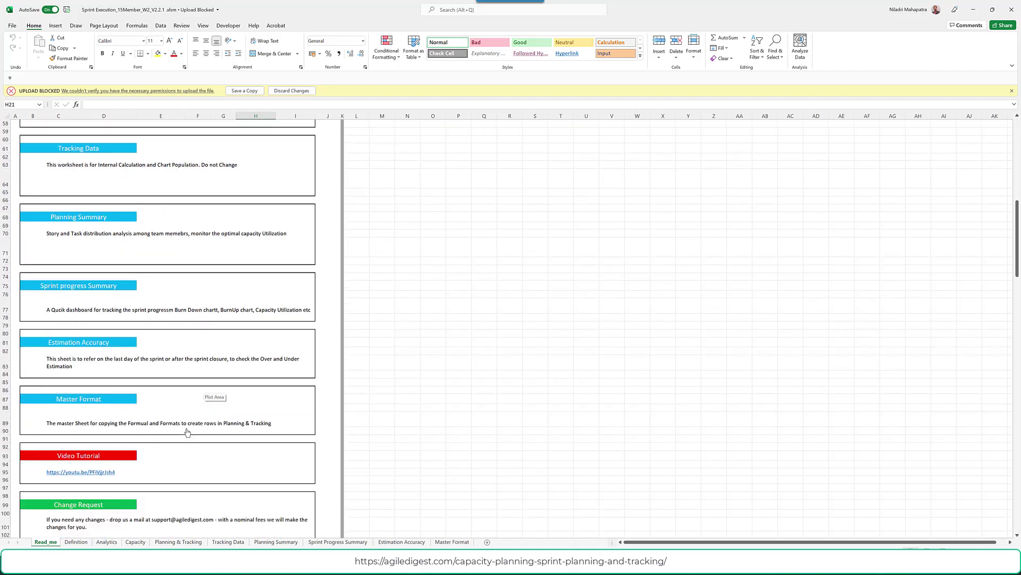
click(181, 541)
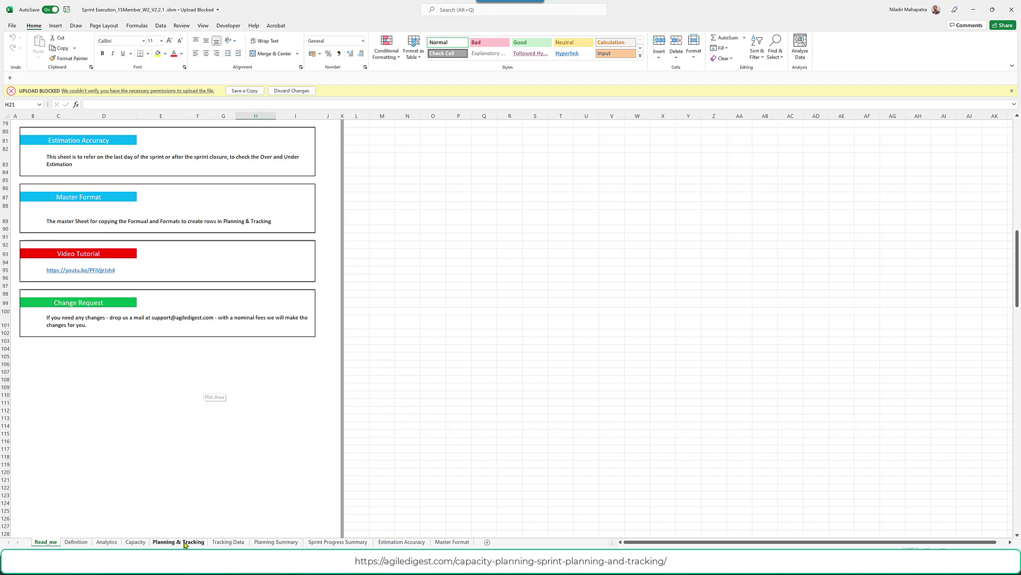